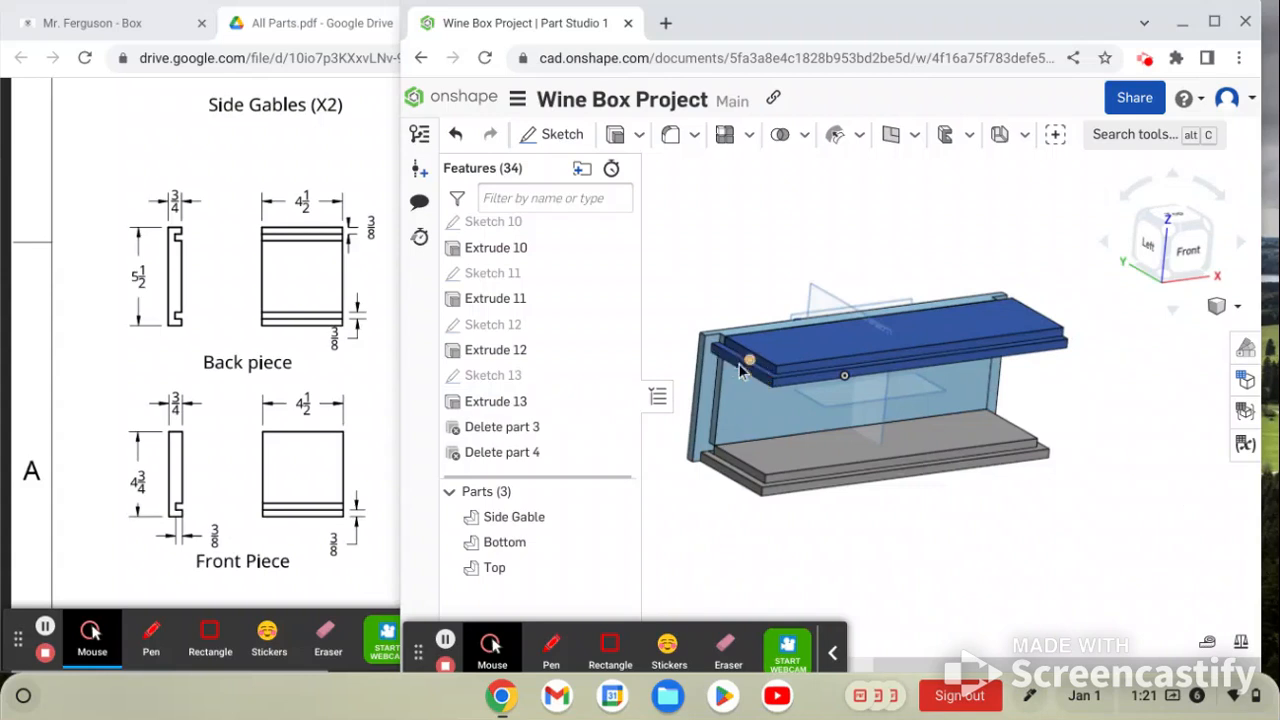
# Start a new sketch on the narrow end face of the side gable
pyautogui.scroll(2, 738, 368)
pyautogui.moveTo(694, 344); pyautogui.dragTo(706, 354, button='right')
pyautogui.scroll(2, 722, 347)
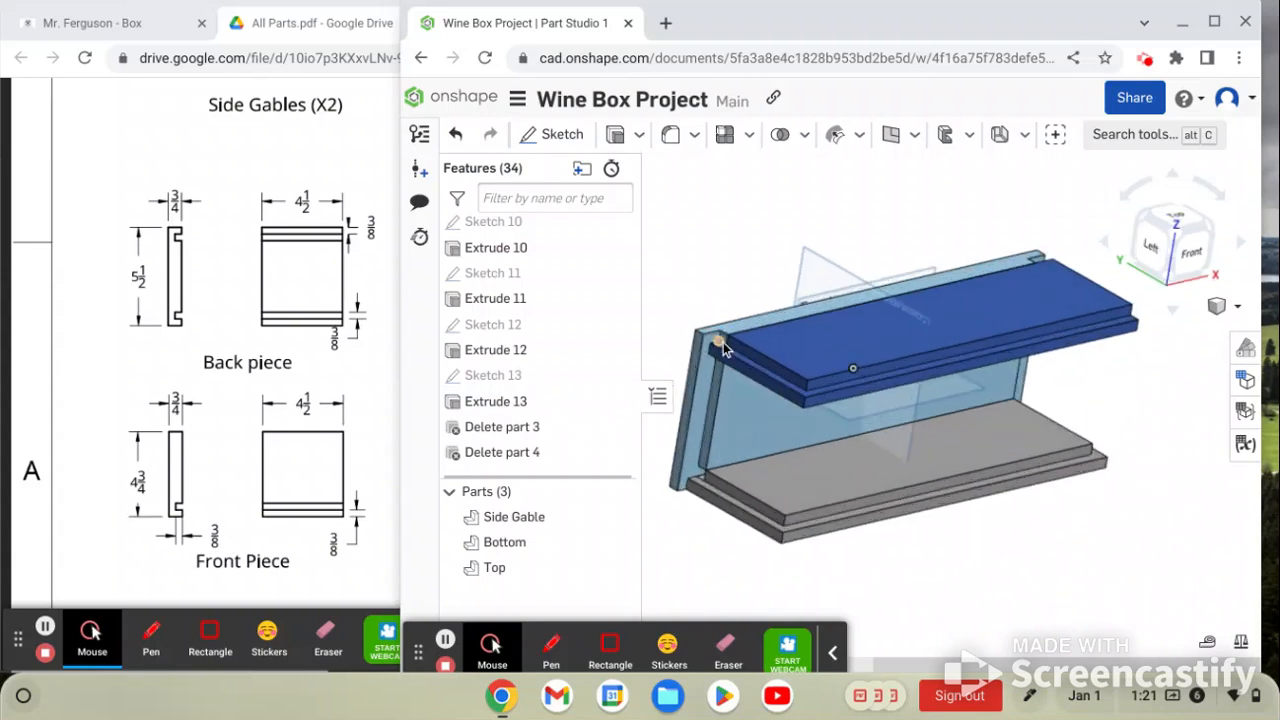
pyautogui.scroll(1, 725, 348)
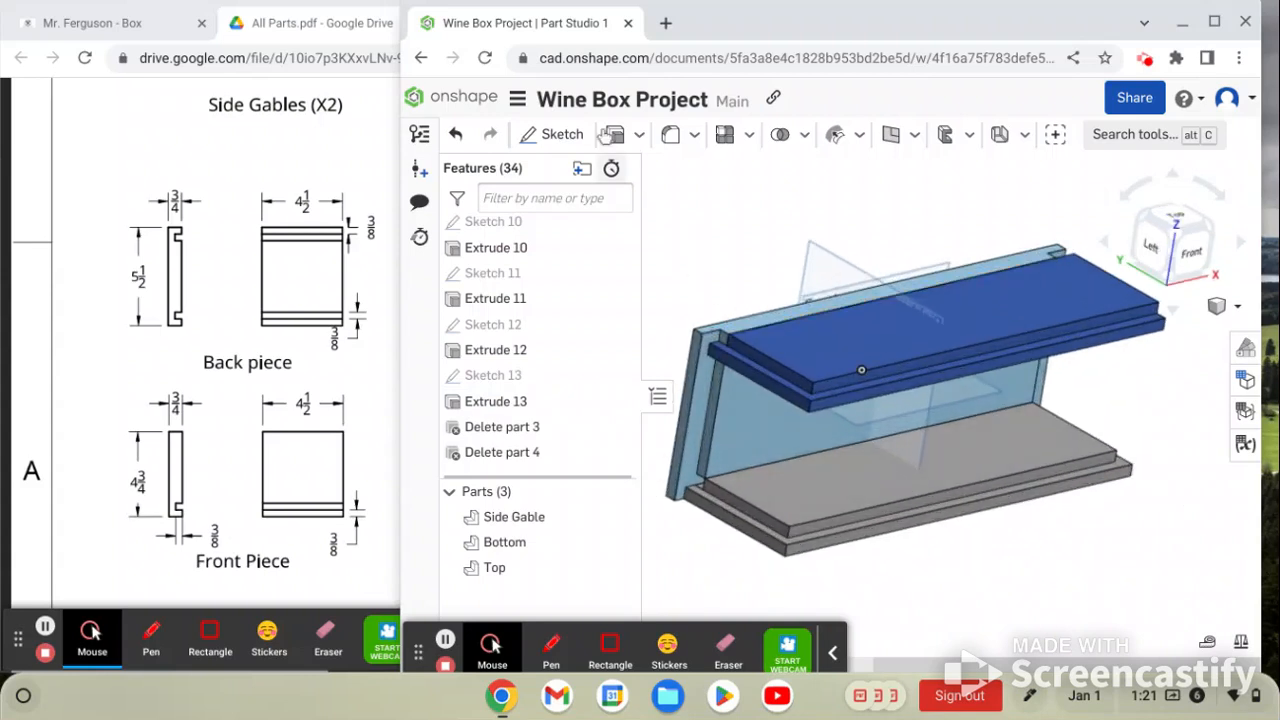
pyautogui.click(545, 134)
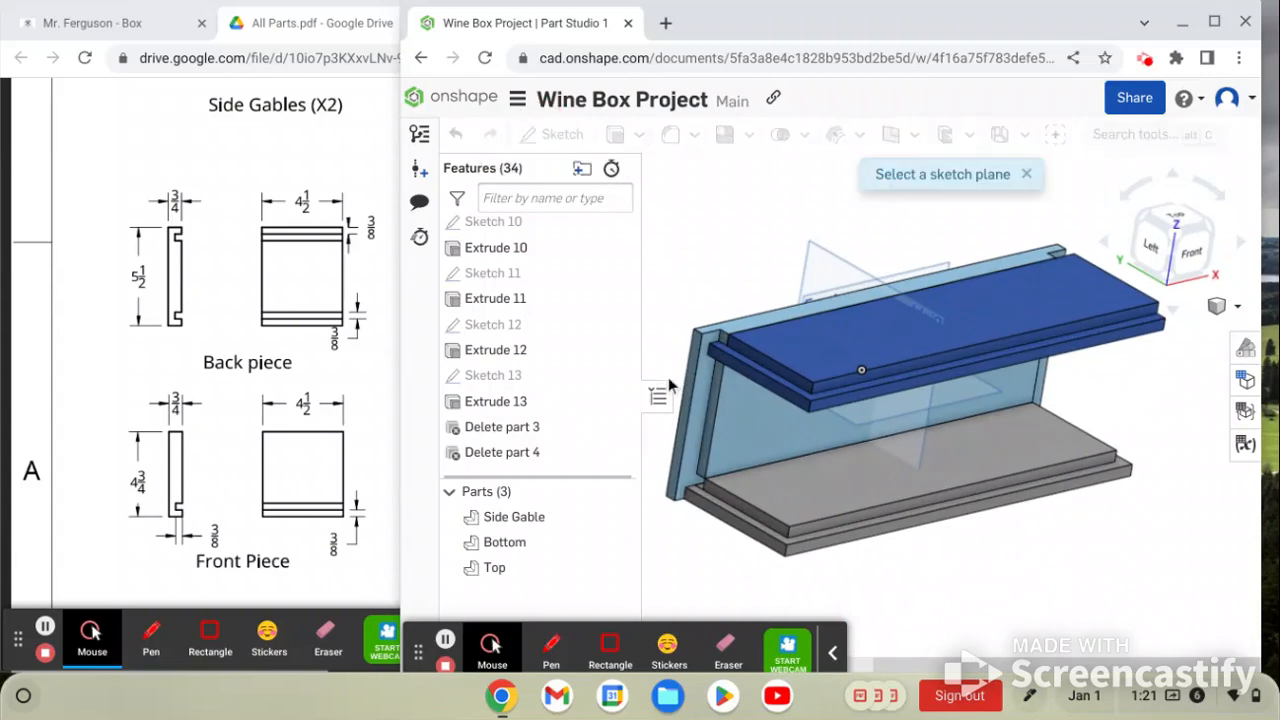
pyautogui.moveTo(951, 402)
pyautogui.mouseDown(button='right')
pyautogui.moveTo(918, 379)
pyautogui.moveTo(951, 400)
pyautogui.moveTo(818, 393)
pyautogui.mouseUp(button='right')
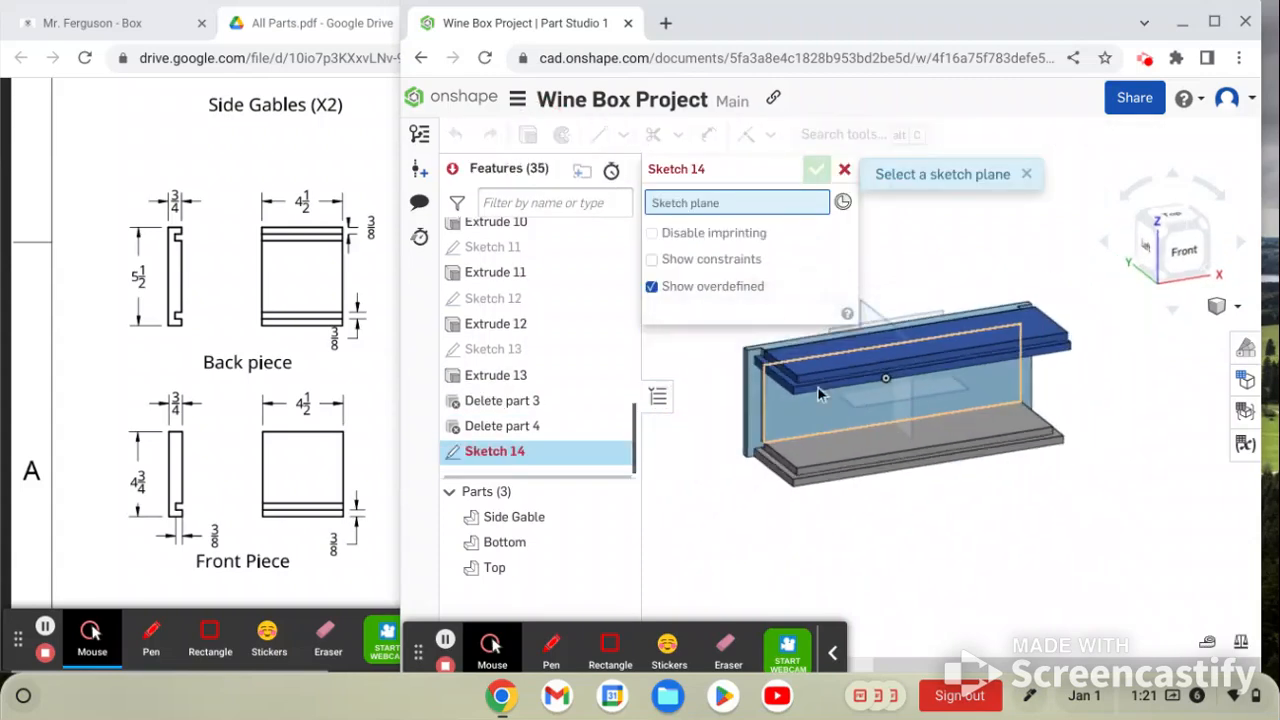
pyautogui.scroll(3, 742, 379)
pyautogui.click(755, 377)
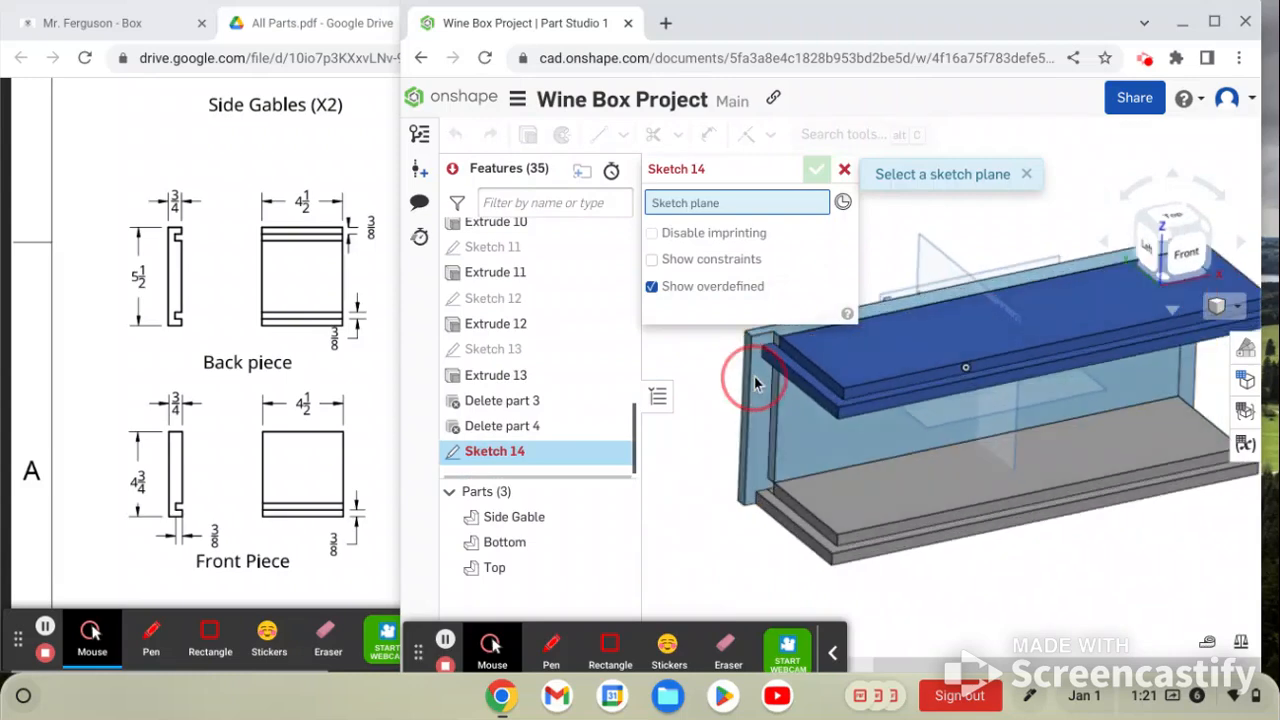
pyautogui.scroll(4, 757, 400)
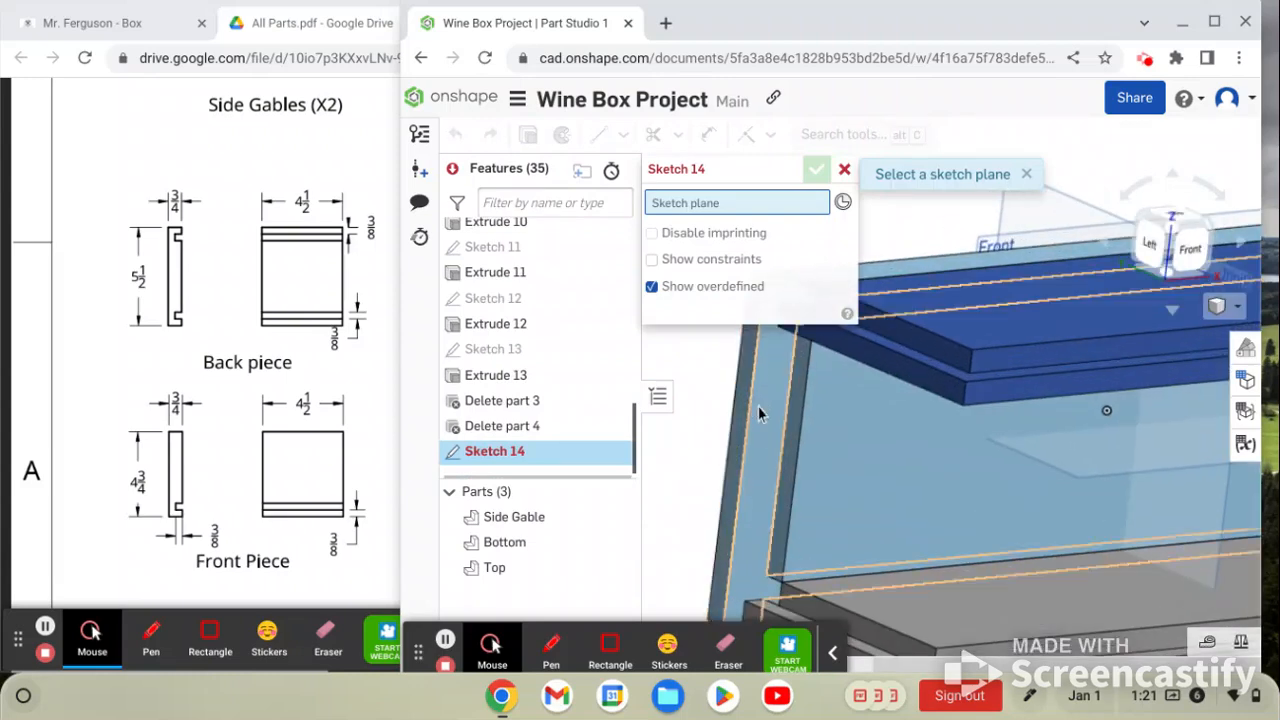
pyautogui.moveTo(758, 406); pyautogui.dragTo(768, 414, button='right')
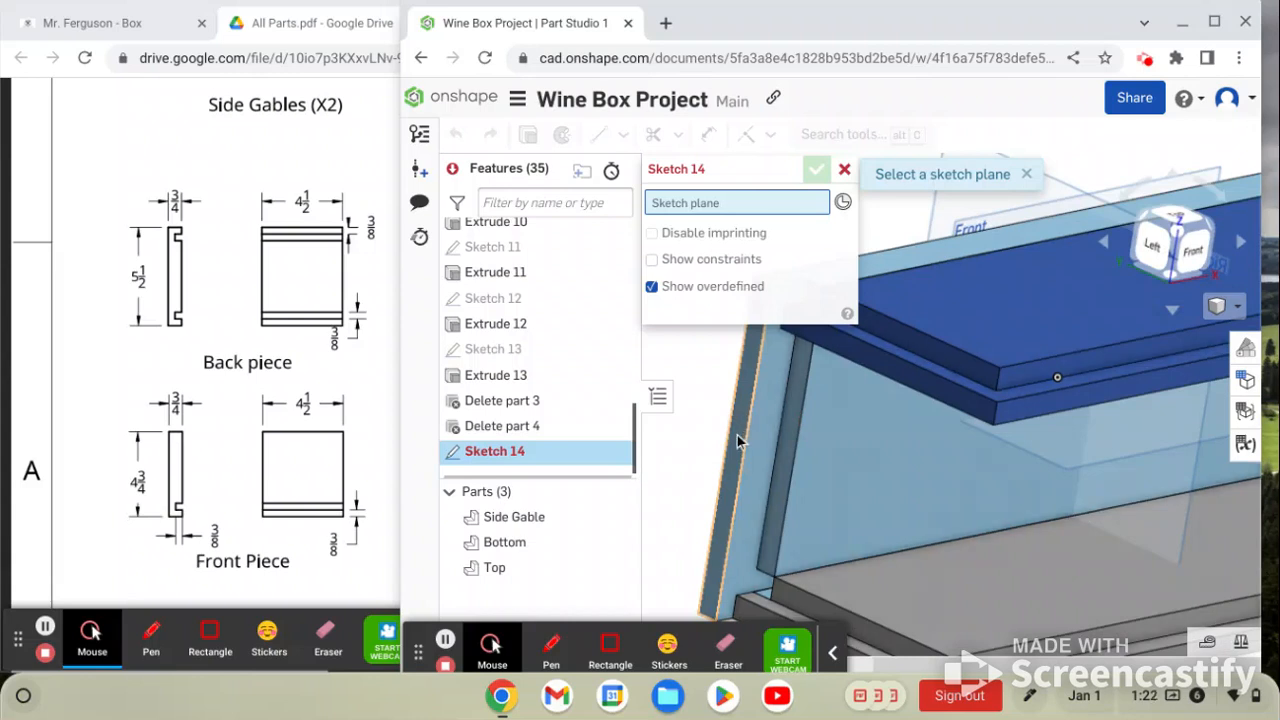
pyautogui.click(737, 433)
pyautogui.moveTo(706, 441); pyautogui.dragTo(723, 494, button='right')
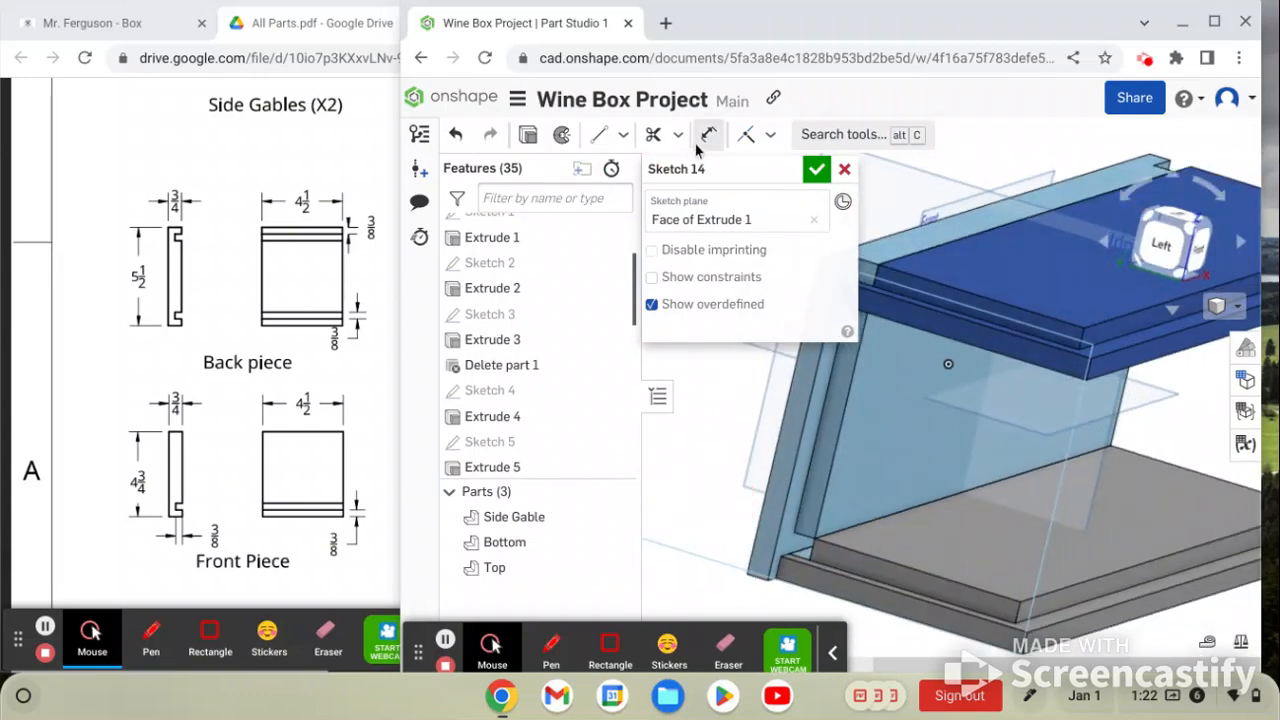
# Sketch a corner rectangle about 6.87 by 6.39 in from the bottom corner of the side gable's end face, extending past the bottom and top panels
pyautogui.click(815, 134)
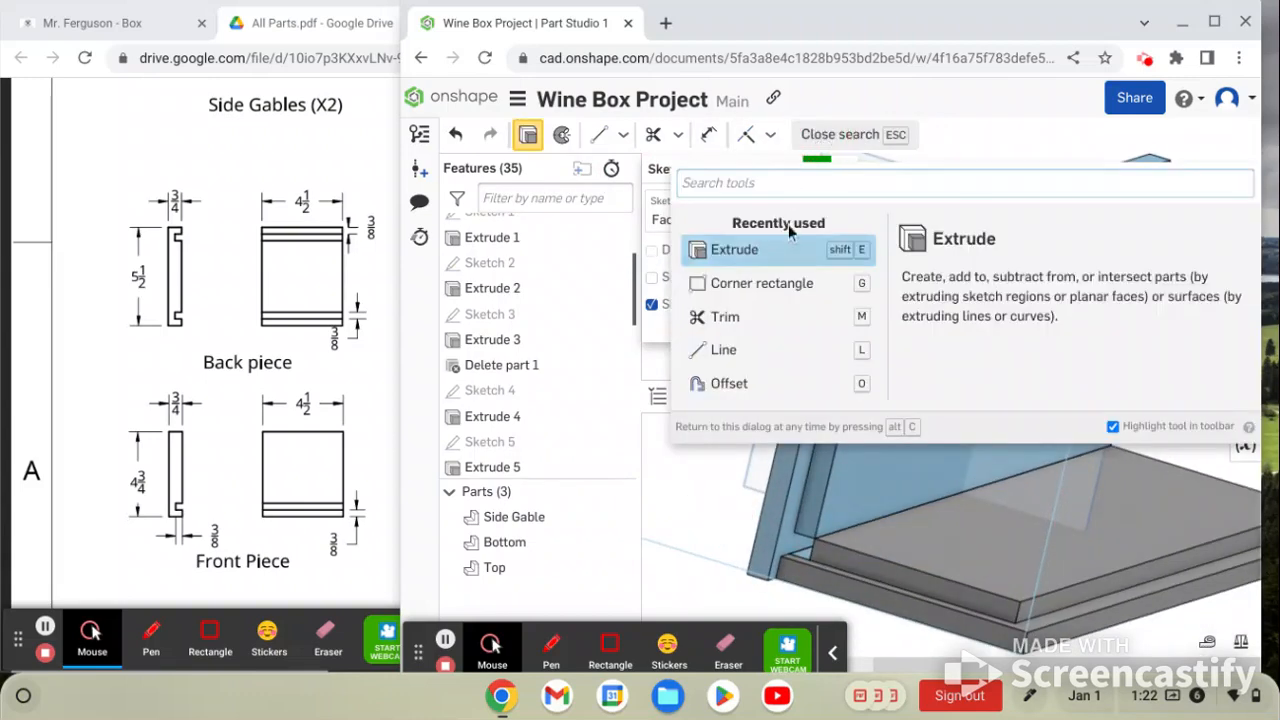
pyautogui.click(802, 283)
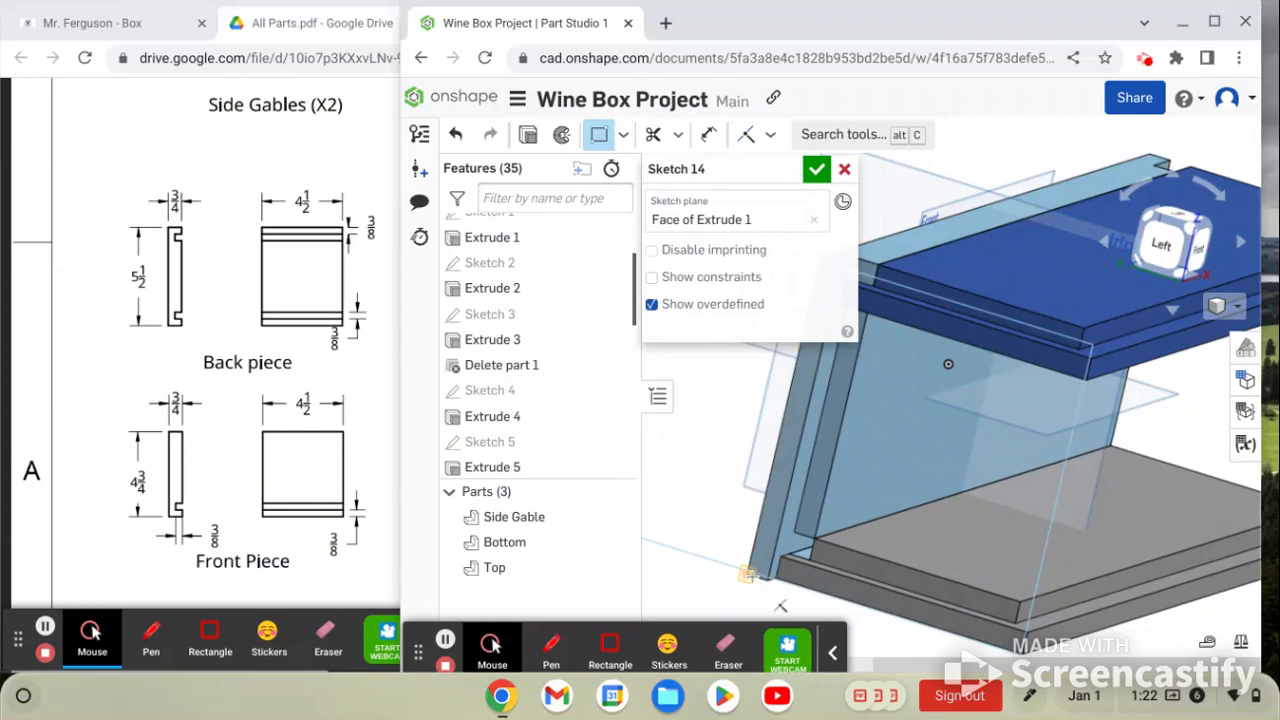
pyautogui.scroll(5, 775, 600)
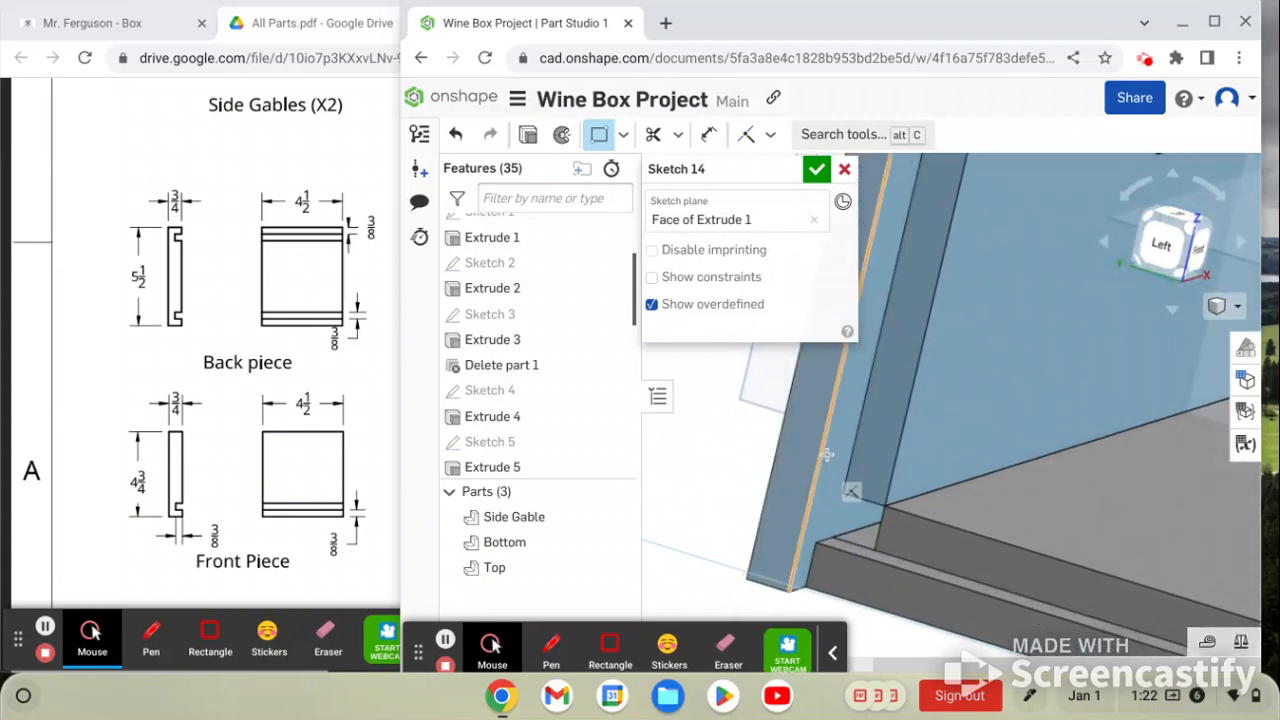
pyautogui.scroll(-5, 801, 517)
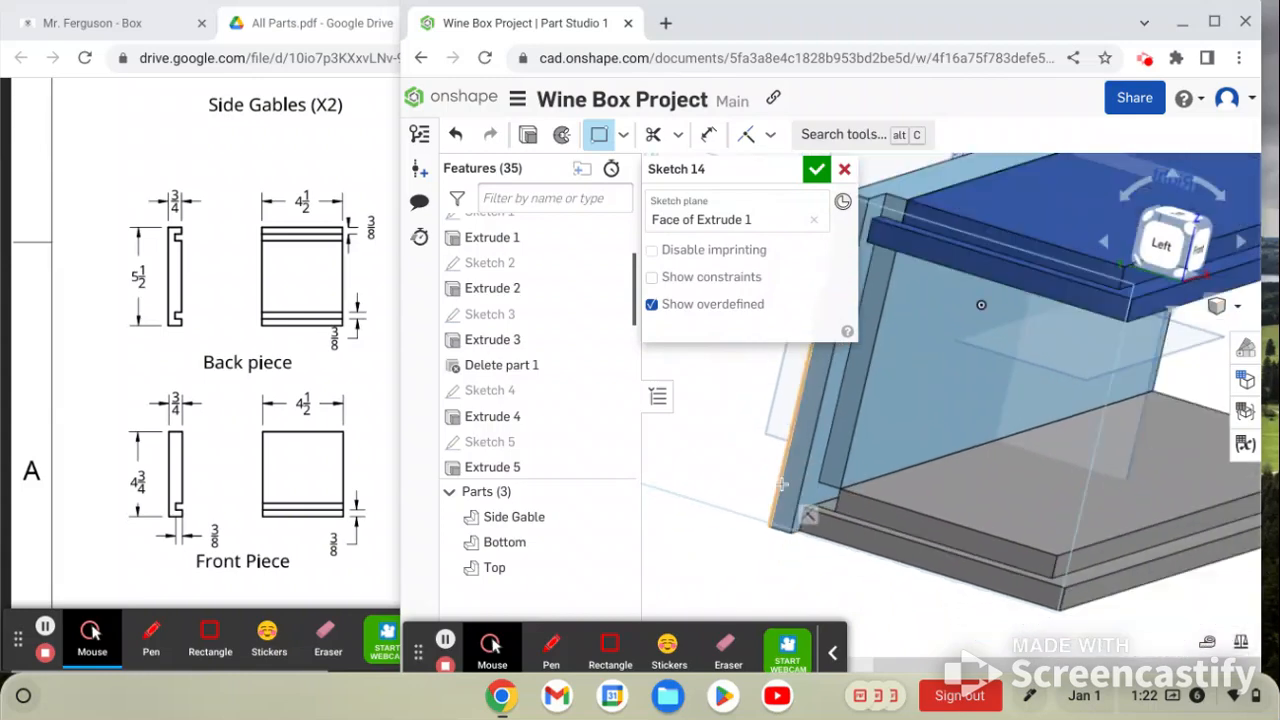
pyautogui.scroll(-1, 804, 464)
pyautogui.moveTo(786, 484)
pyautogui.mouseDown(button='right')
pyautogui.moveTo(813, 434)
pyautogui.moveTo(785, 497)
pyautogui.moveTo(770, 500)
pyautogui.moveTo(803, 460)
pyautogui.mouseUp(button='right')
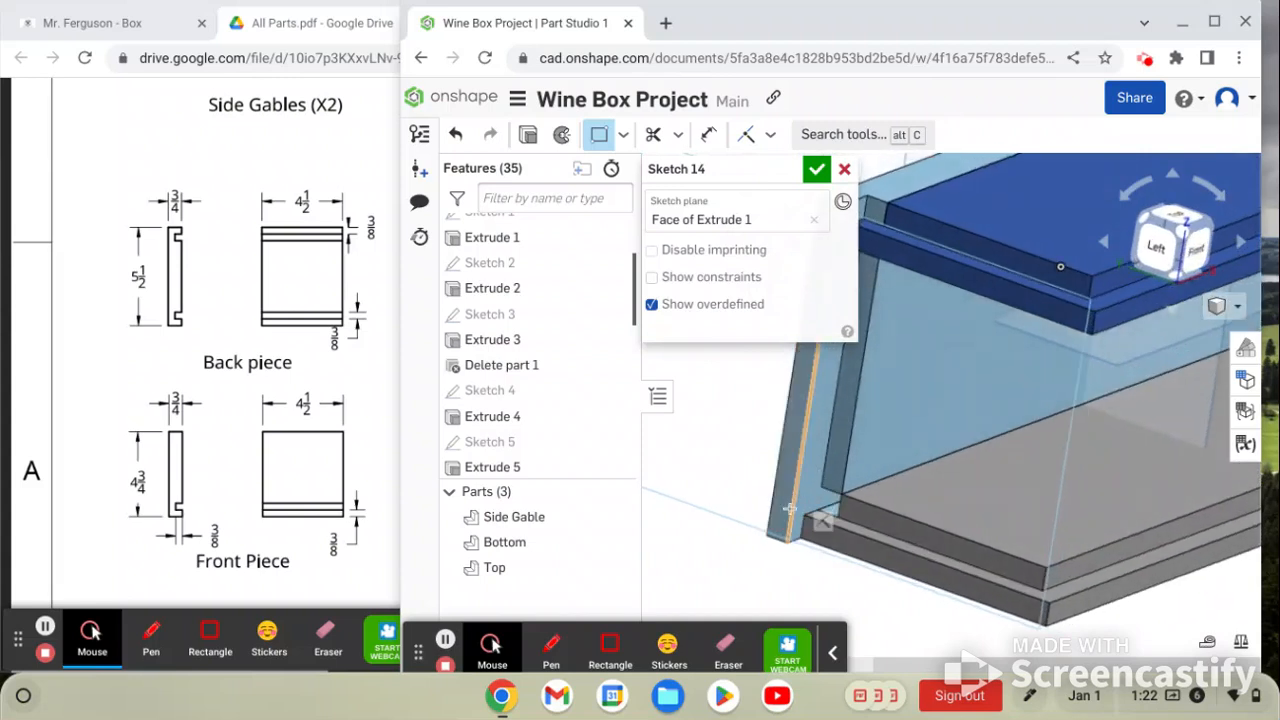
pyautogui.scroll(3, 818, 562)
pyautogui.scroll(2, 818, 567)
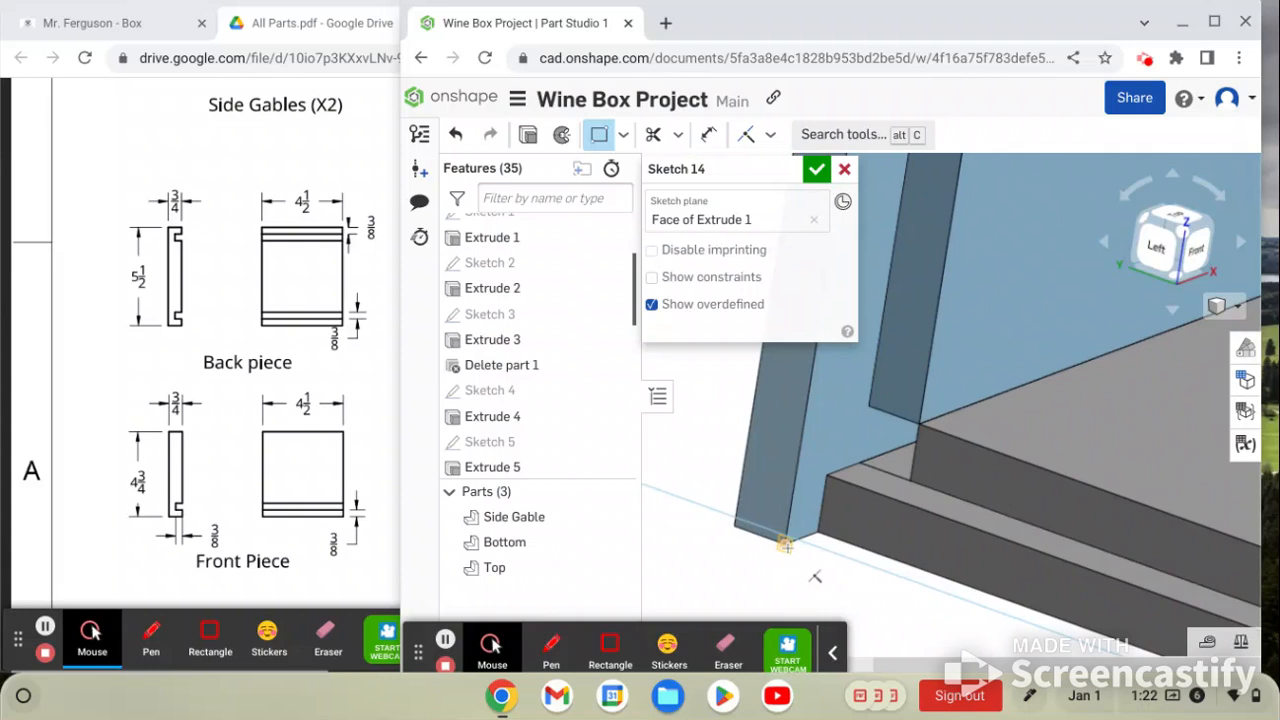
pyautogui.scroll(-3, 808, 571)
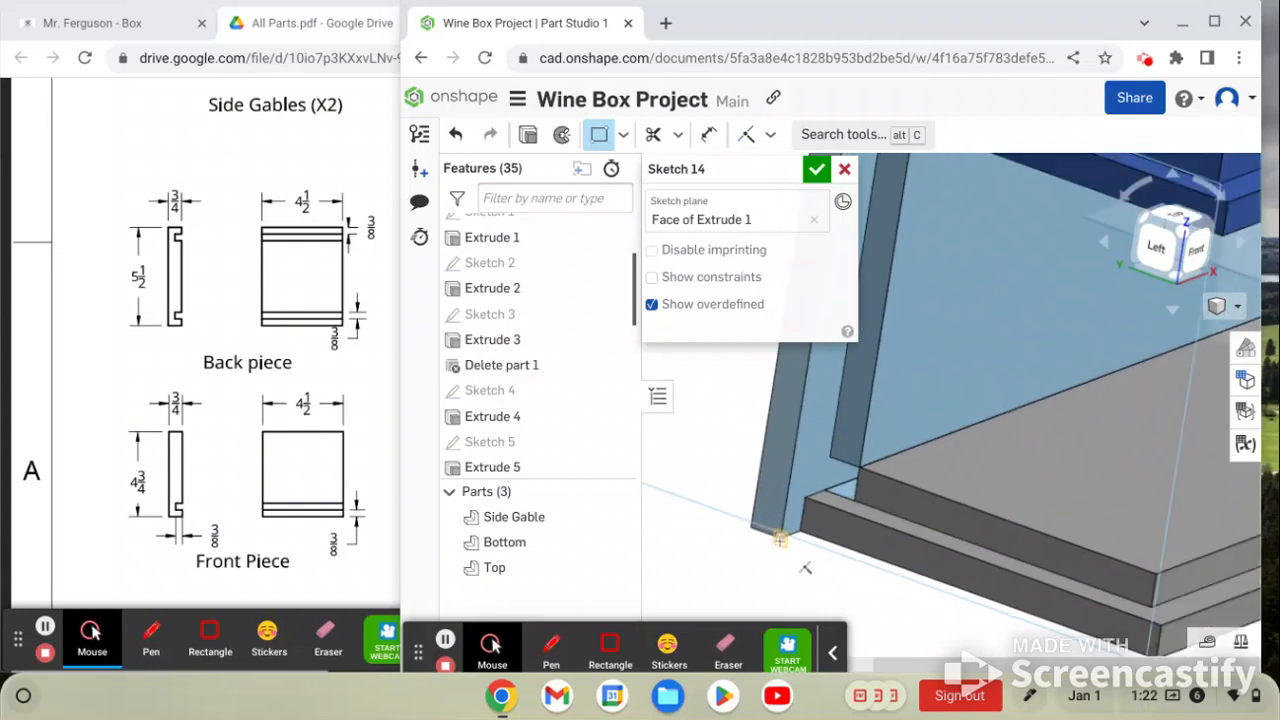
pyautogui.click(780, 540)
pyautogui.scroll(-3, 780, 540)
pyautogui.scroll(-3, 1057, 443)
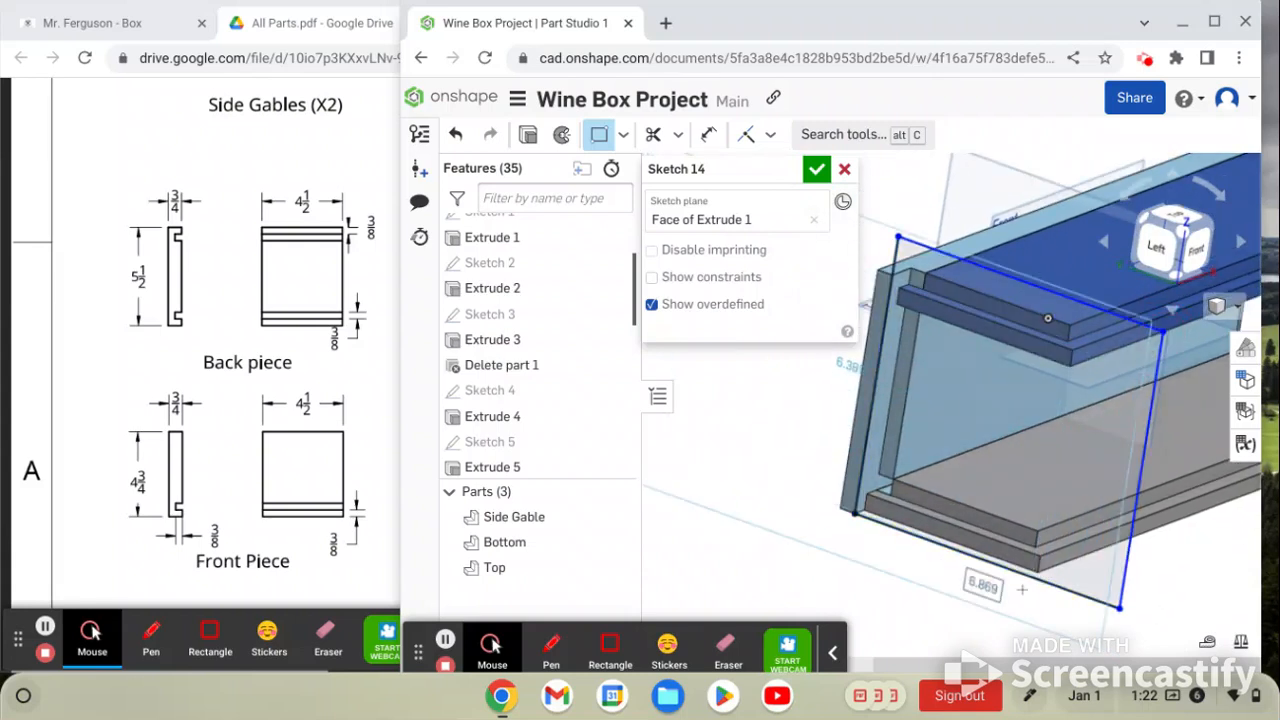
pyautogui.scroll(-2, 1110, 604)
pyautogui.scroll(3, 1014, 598)
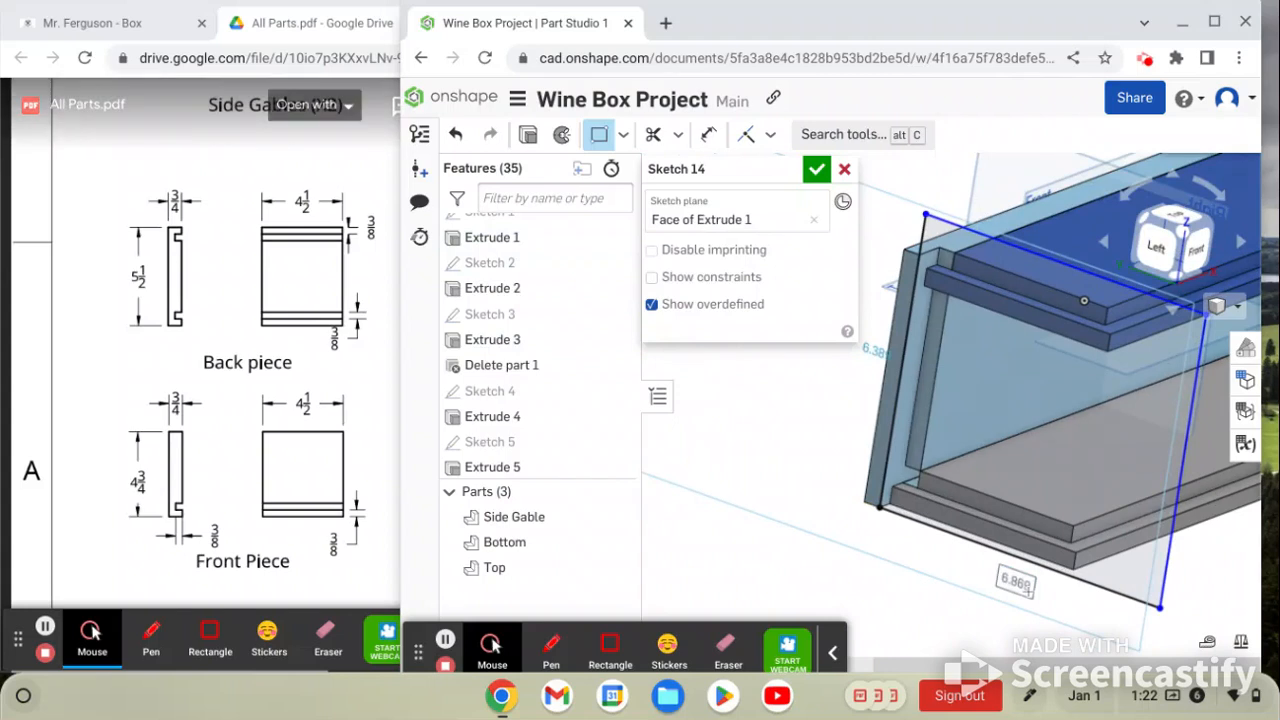
# Set the rectangle's bottom edge to 4.5 in and its height to 5.5 in
pyautogui.doubleClick(1016, 582)
pyautogui.write('4.5')
pyautogui.press('Return')
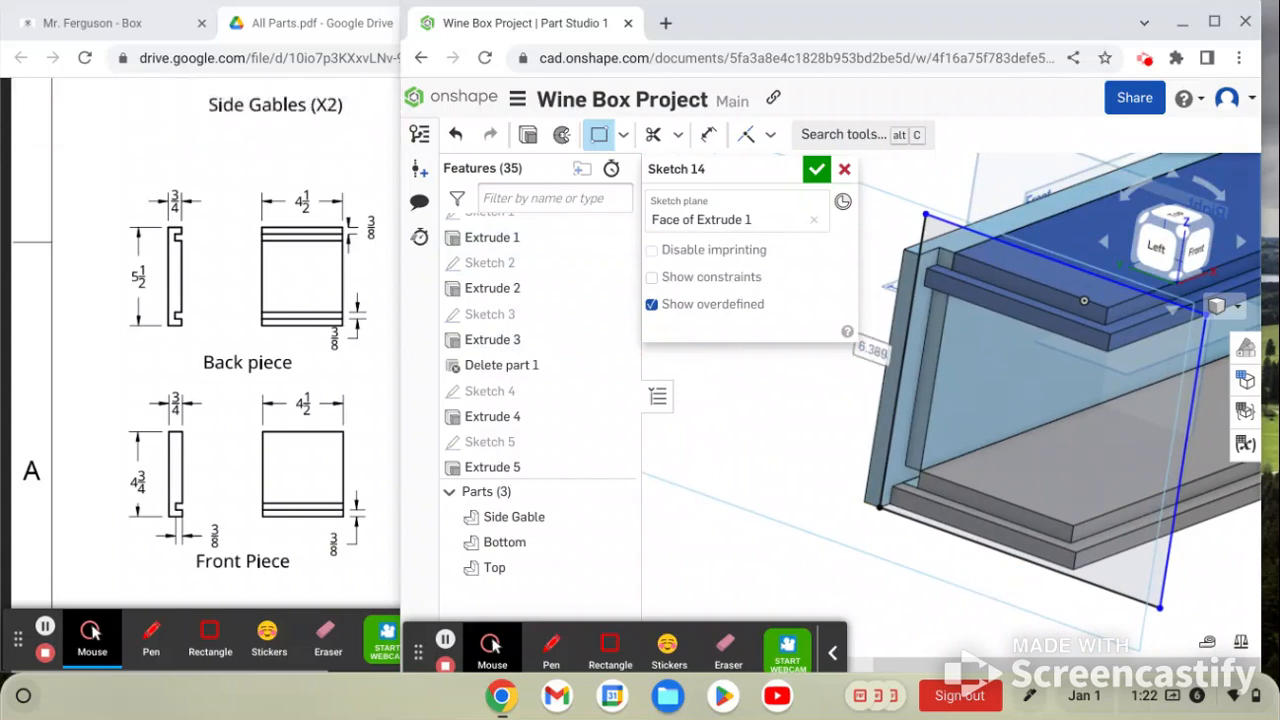
pyautogui.scroll(-2, 1059, 643)
pyautogui.scroll(1, 945, 482)
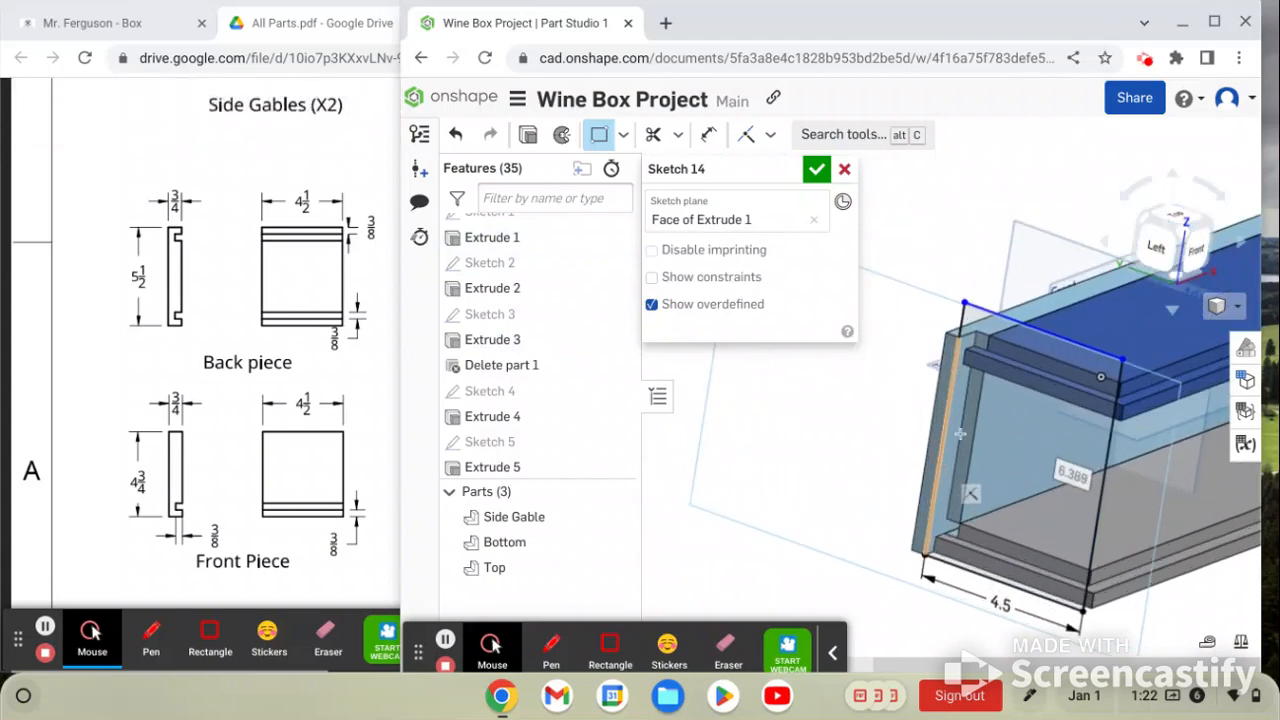
pyautogui.scroll(-2, 1097, 520)
pyautogui.scroll(2, 1097, 400)
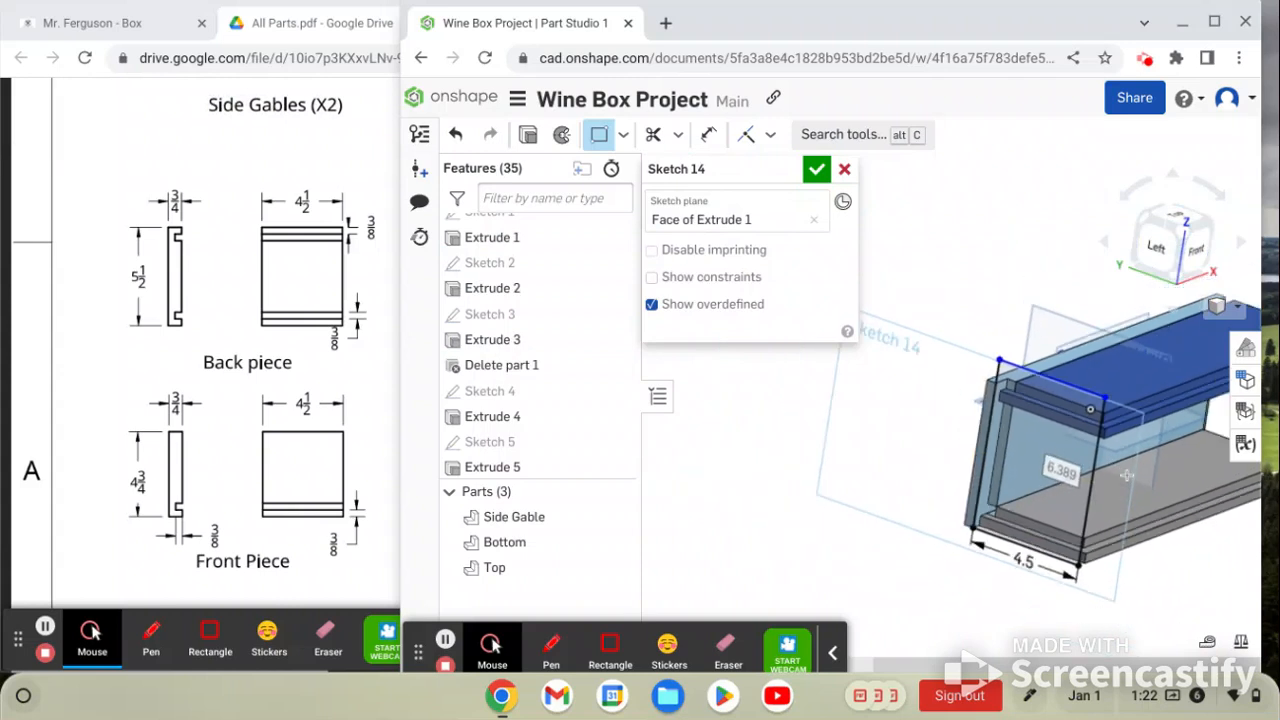
pyautogui.scroll(1, 1095, 391)
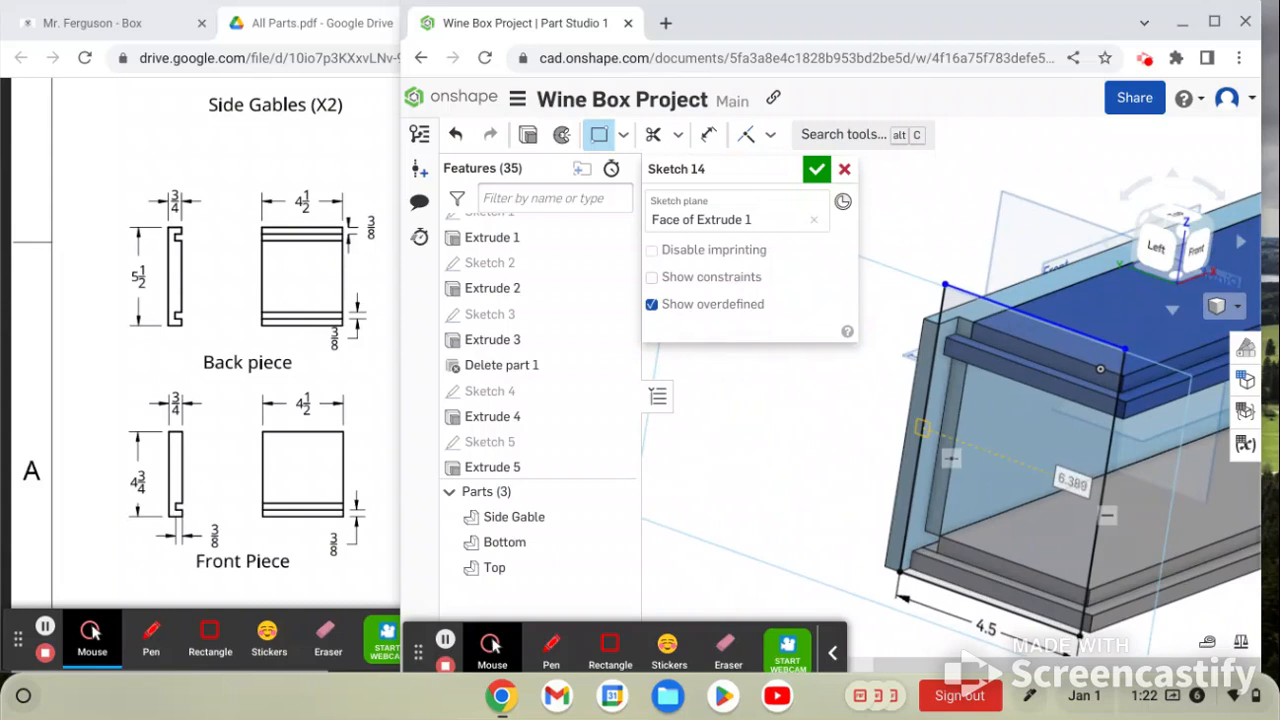
pyautogui.click(1072, 482)
pyautogui.write('5.5')
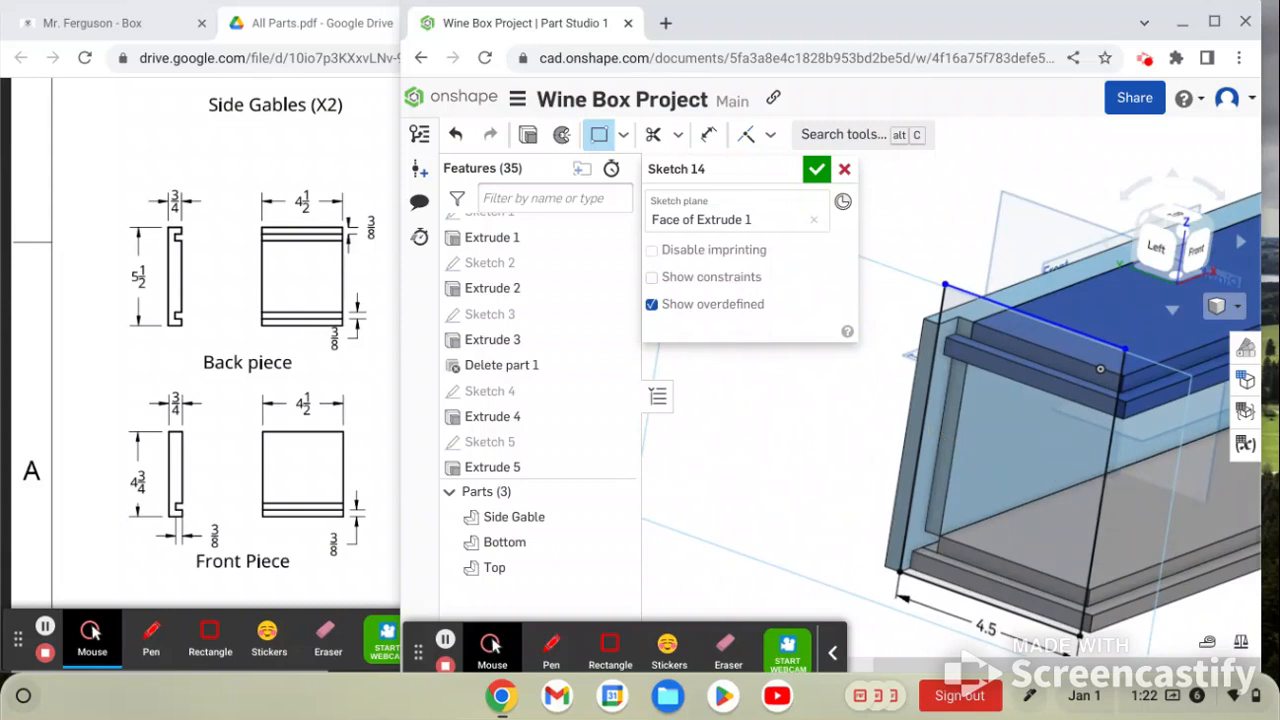
pyautogui.press('Return')
# Extrude the whole rectangle 3/4 in as a new part, with the direction flipped inward toward the box
pyautogui.moveTo(1035, 436); pyautogui.dragTo(1004, 464, button='right')
pyautogui.moveTo(1024, 398)
pyautogui.mouseDown(button='right')
pyautogui.moveTo(1044, 430)
pyautogui.moveTo(1020, 449)
pyautogui.moveTo(1030, 438)
pyautogui.mouseUp(button='right')
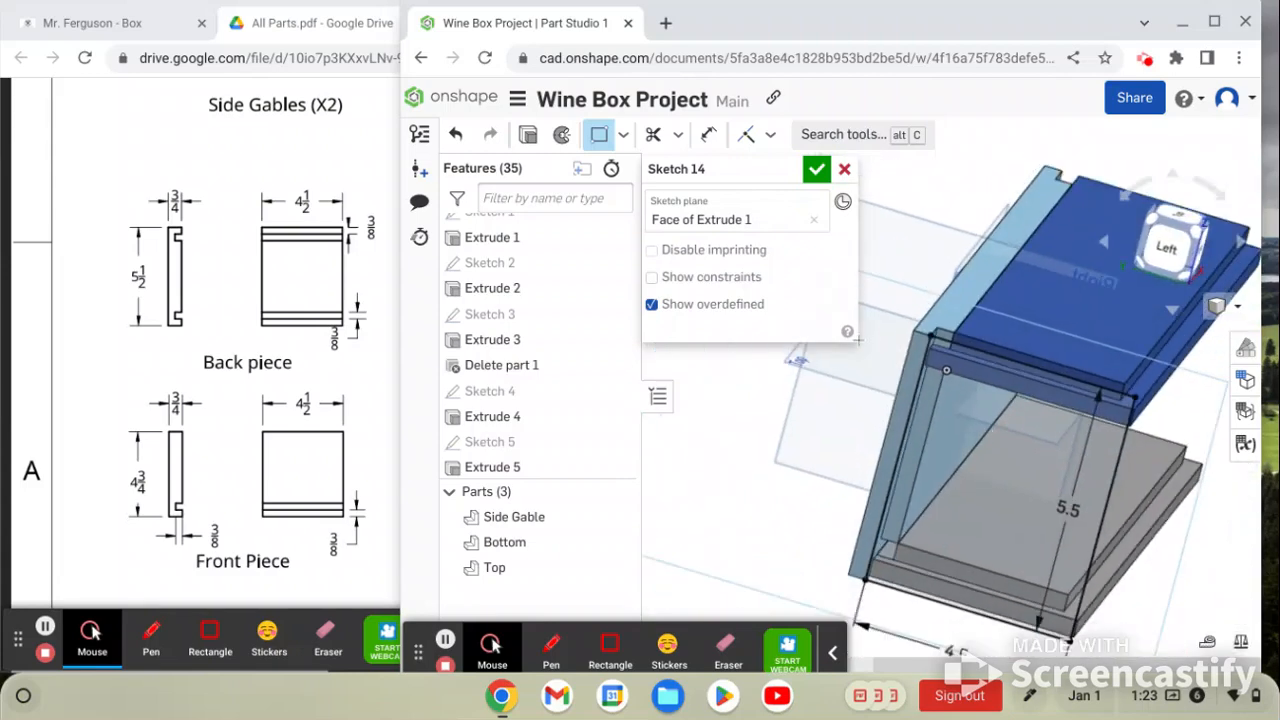
pyautogui.click(528, 143)
pyautogui.click(1053, 482)
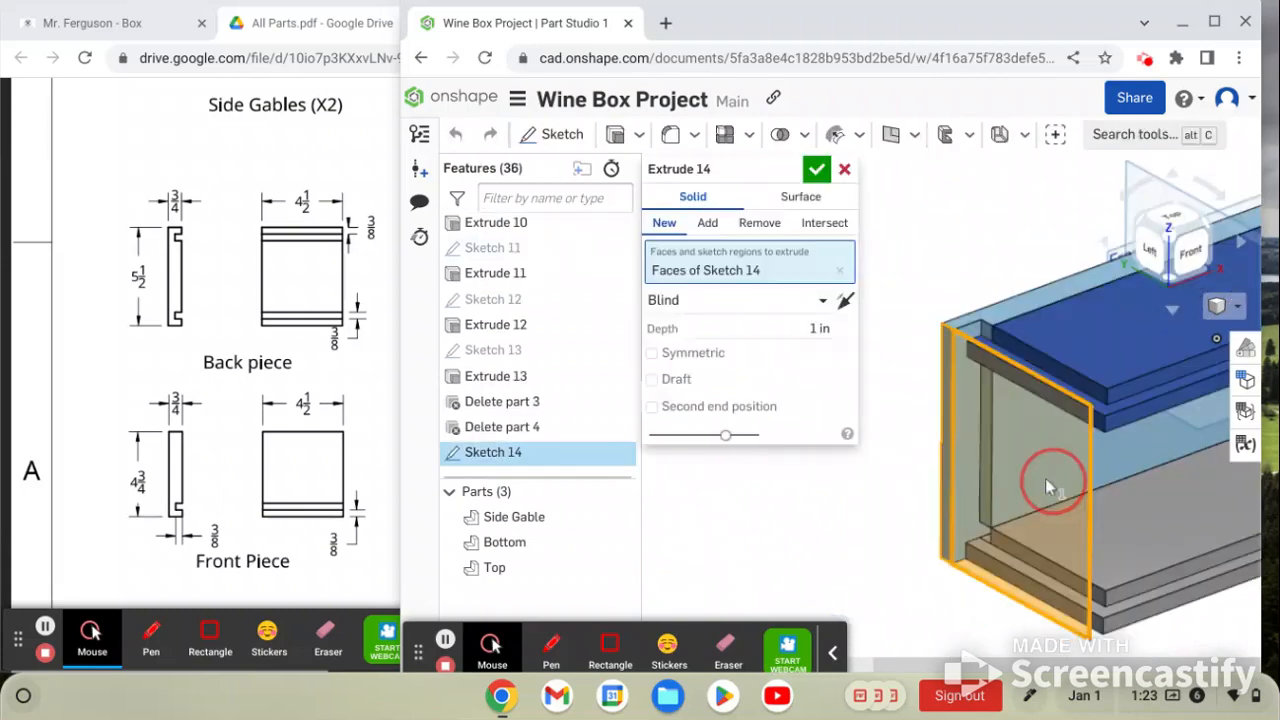
pyautogui.moveTo(1077, 488); pyautogui.dragTo(1038, 493, button='right')
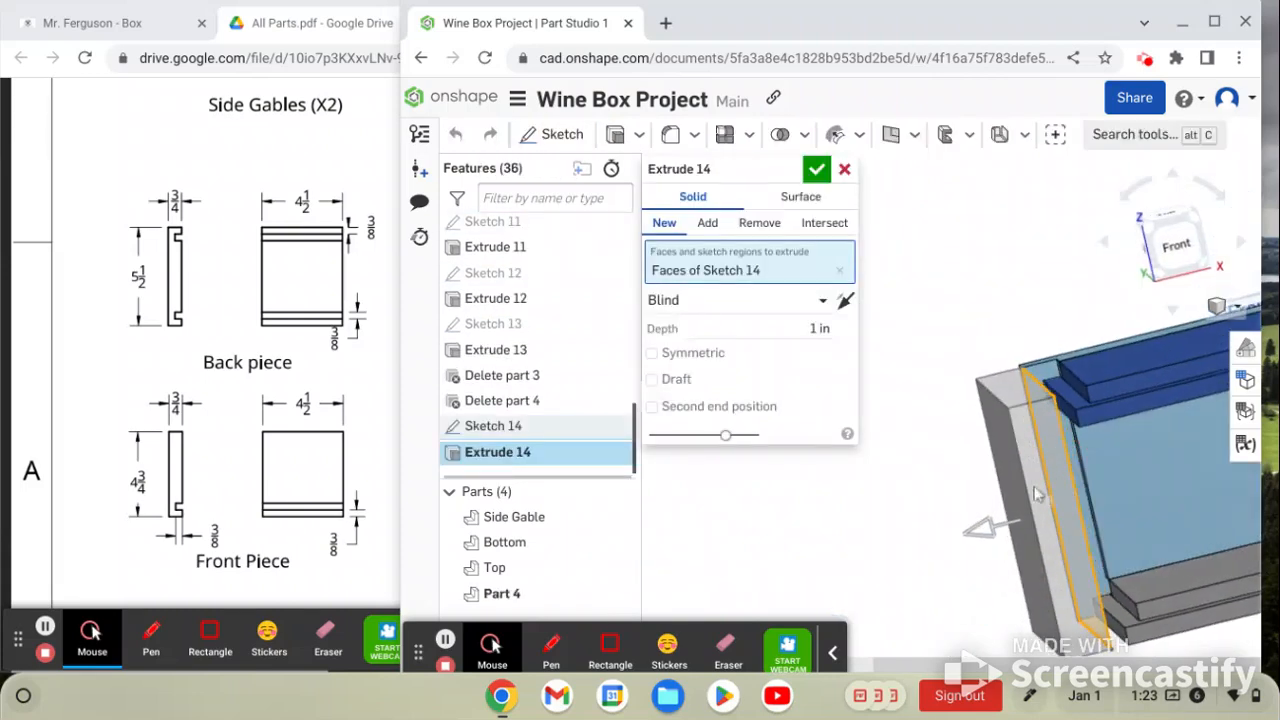
pyautogui.click(846, 302)
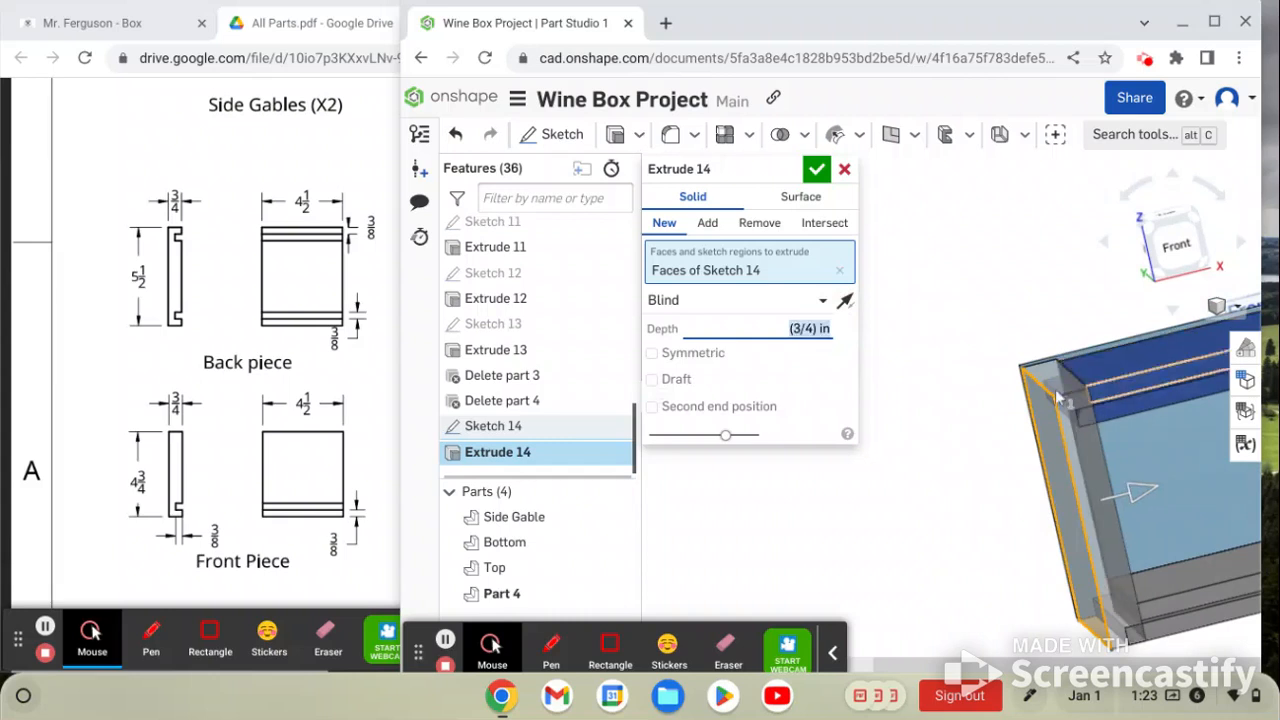
pyautogui.moveTo(1055, 389); pyautogui.dragTo(1057, 271, button='right')
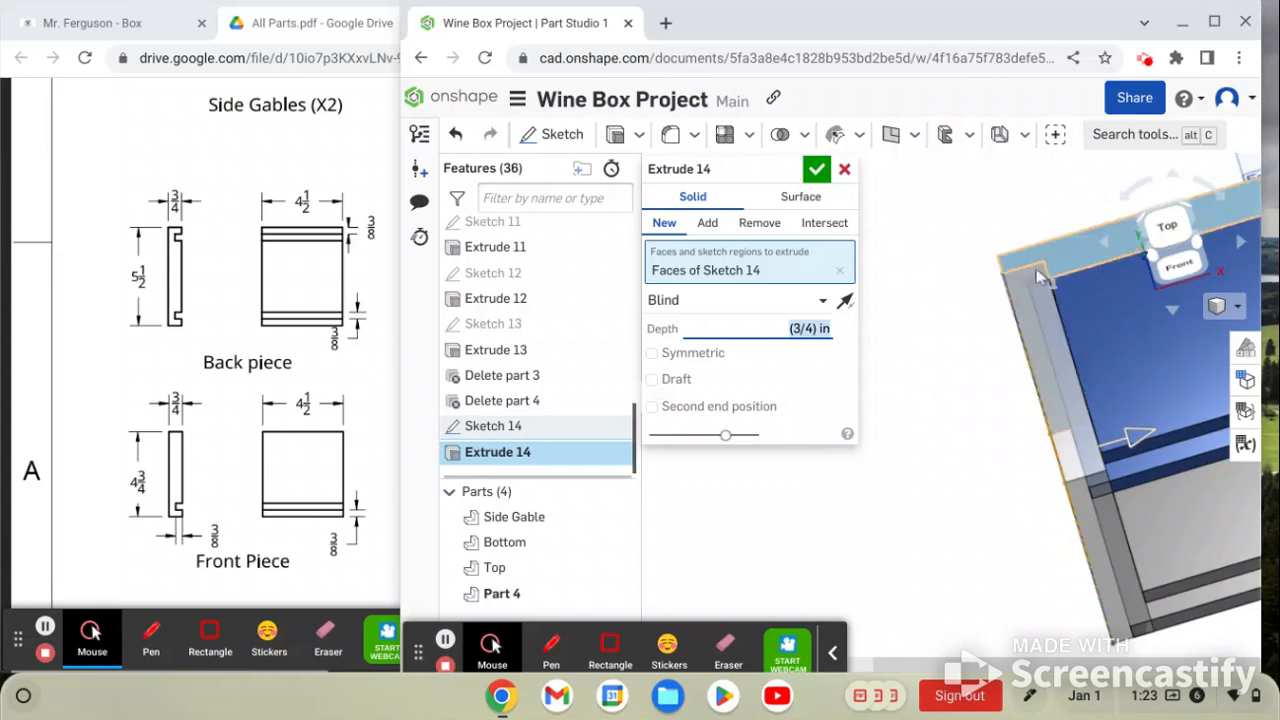
pyautogui.moveTo(1040, 278); pyautogui.dragTo(982, 333, button='right')
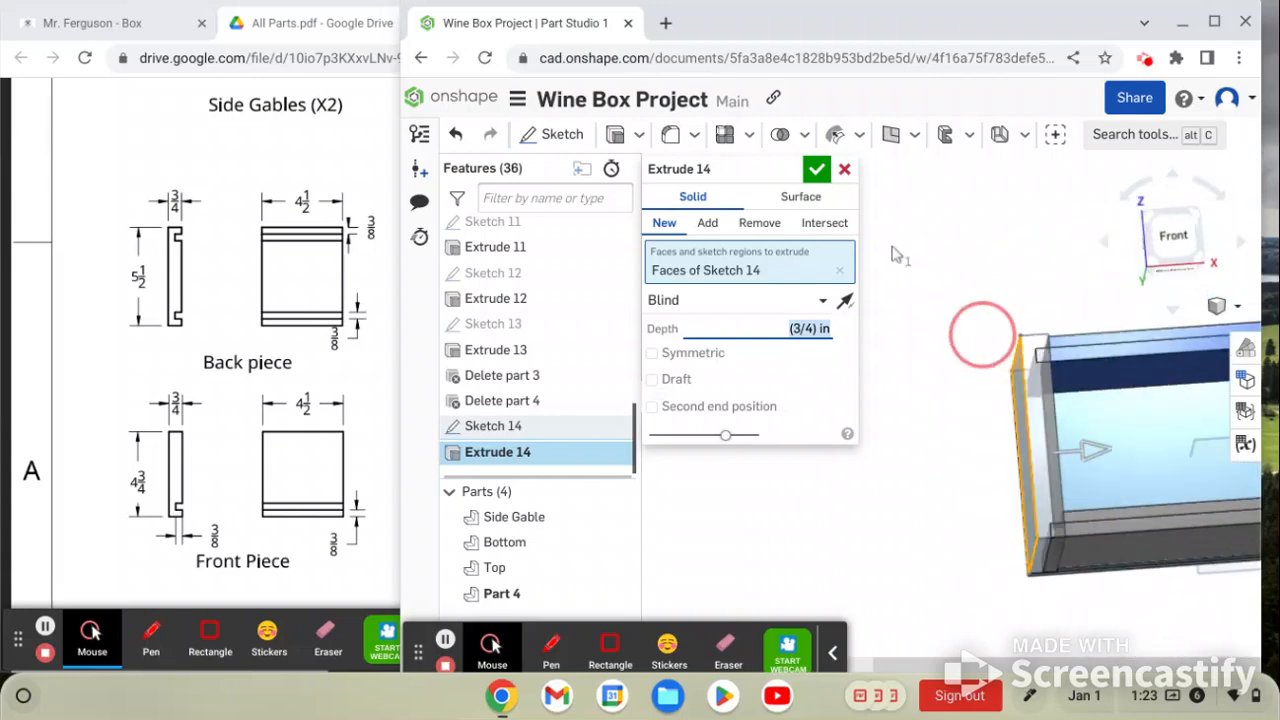
pyautogui.click(817, 170)
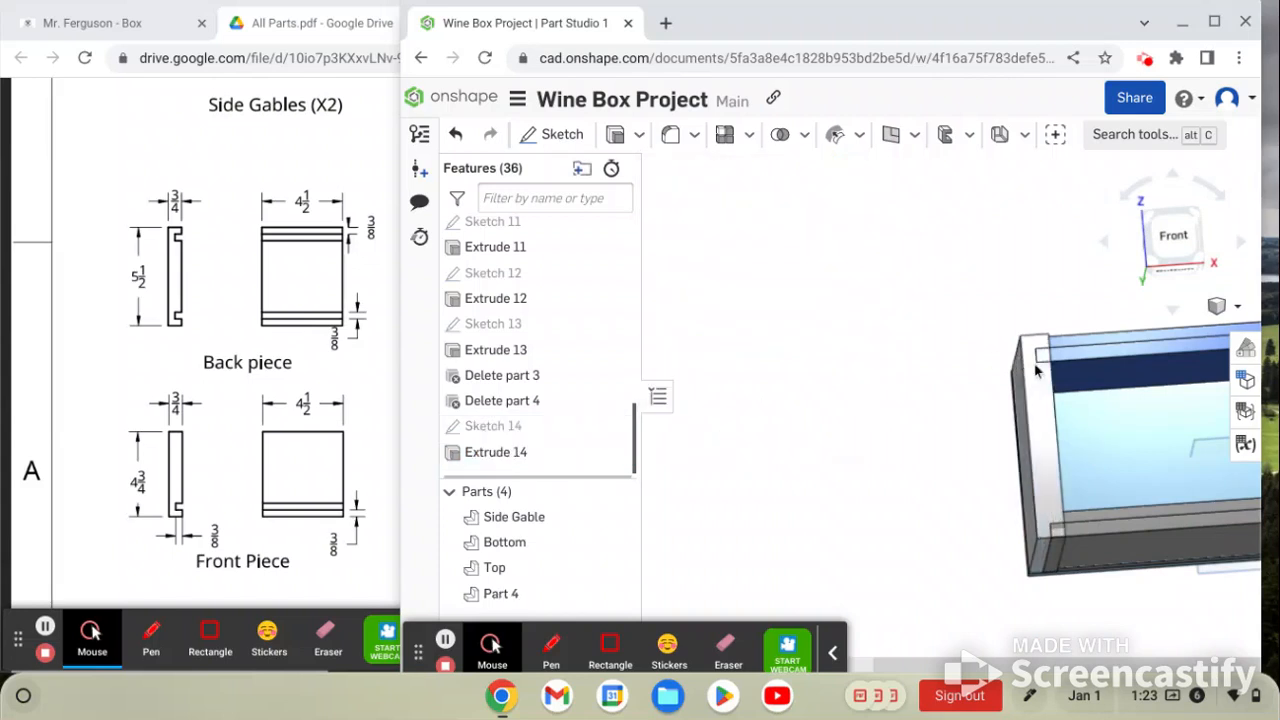
# Rename the newly extruded end panel part as Back
pyautogui.moveTo(1010, 380); pyautogui.dragTo(810, 377, button='right')
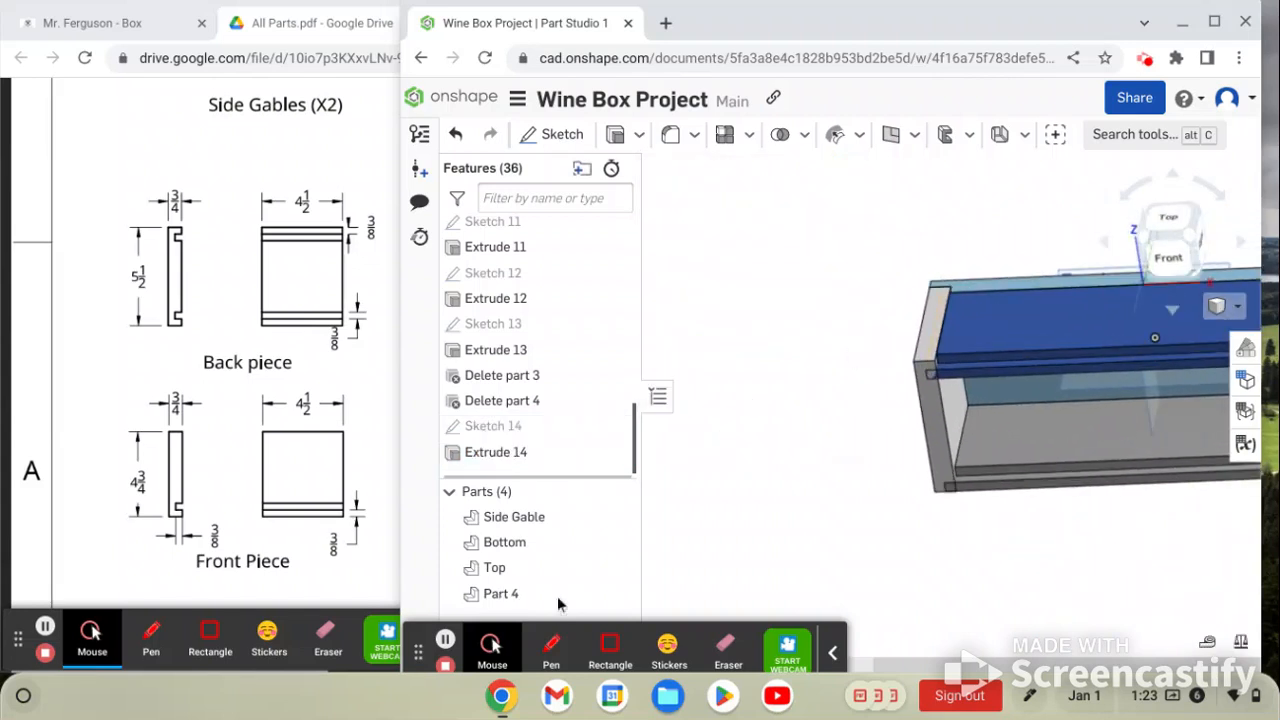
pyautogui.rightClick(551, 594)
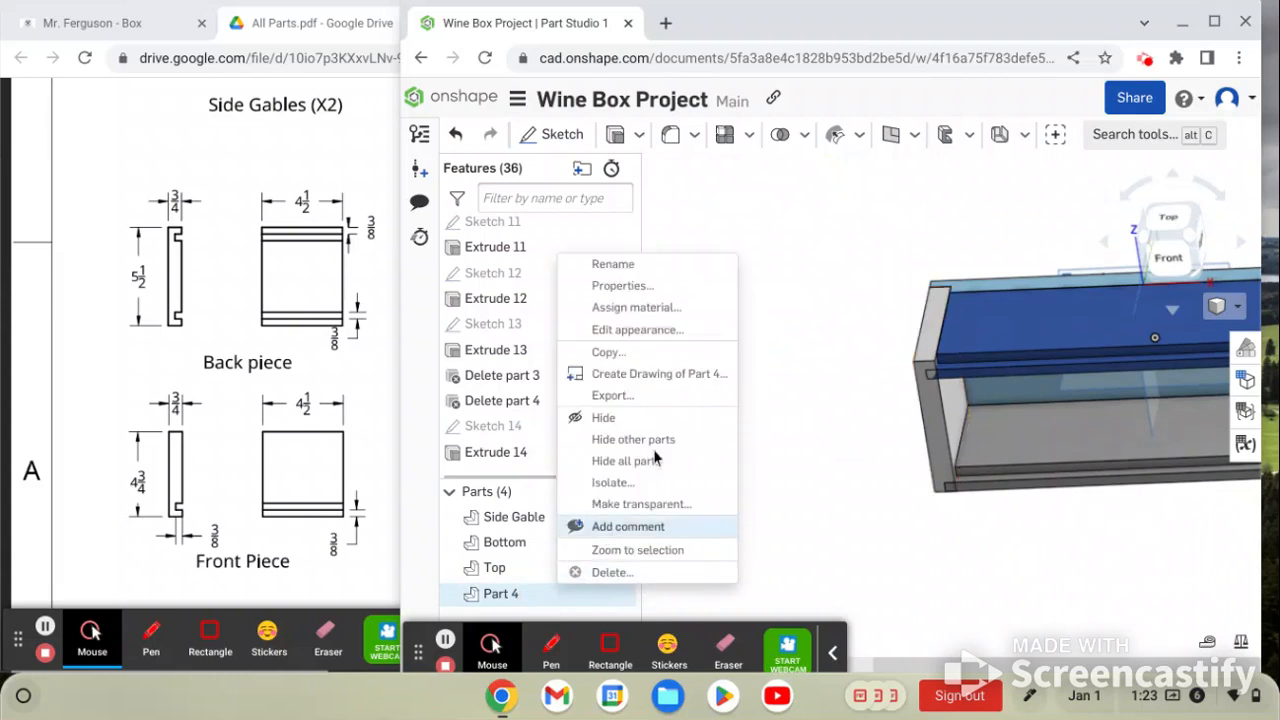
pyautogui.click(678, 266)
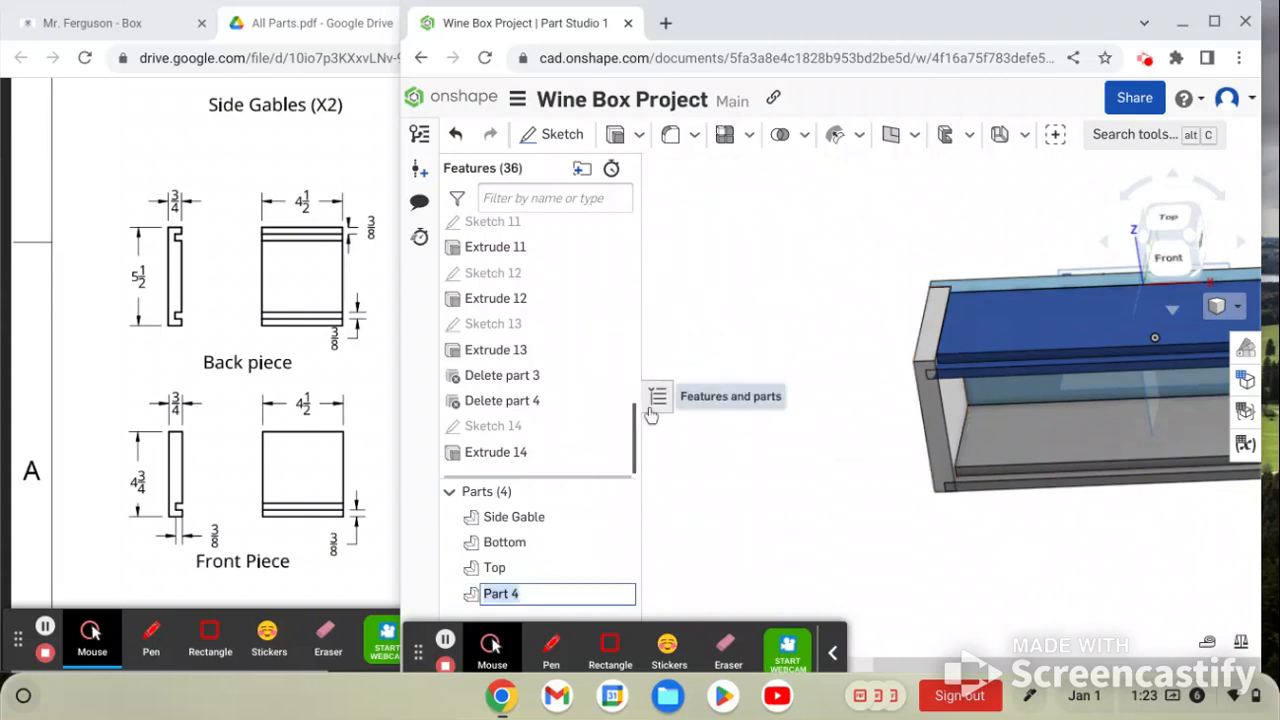
pyautogui.write('Back')
pyautogui.press('Return')
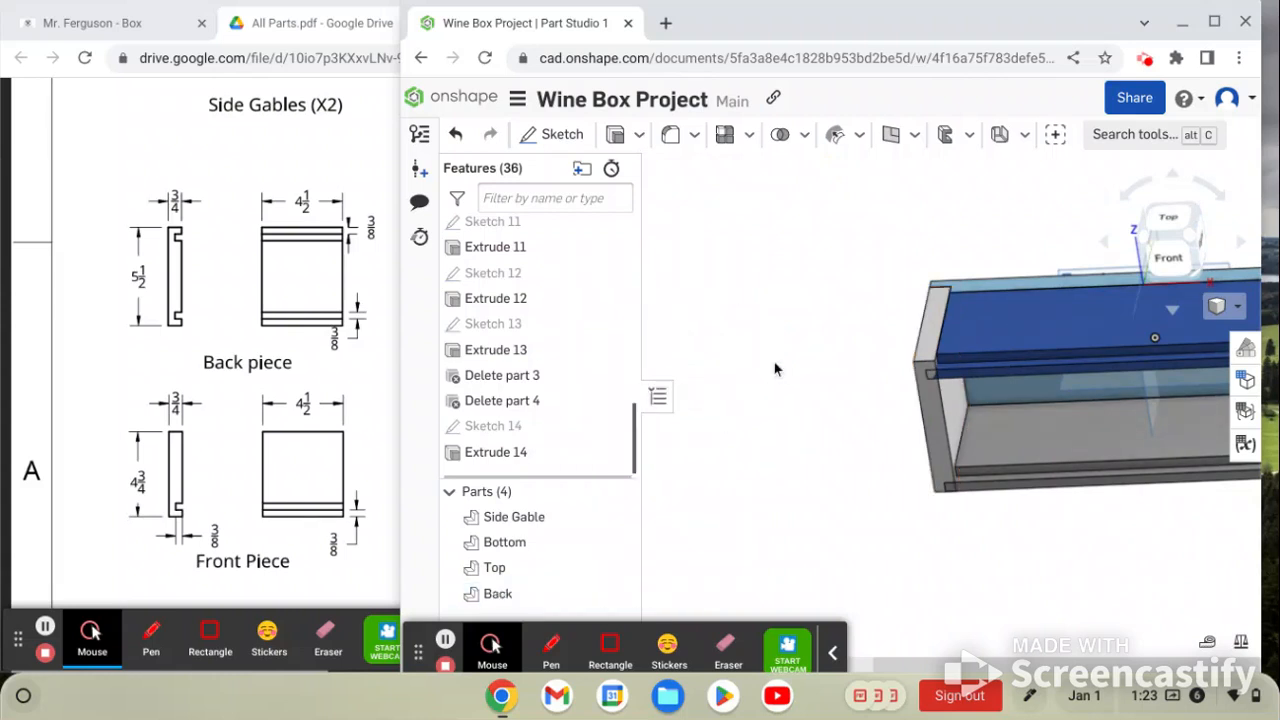
pyautogui.scroll(-3, 815, 330)
pyautogui.scroll(3, 950, 324)
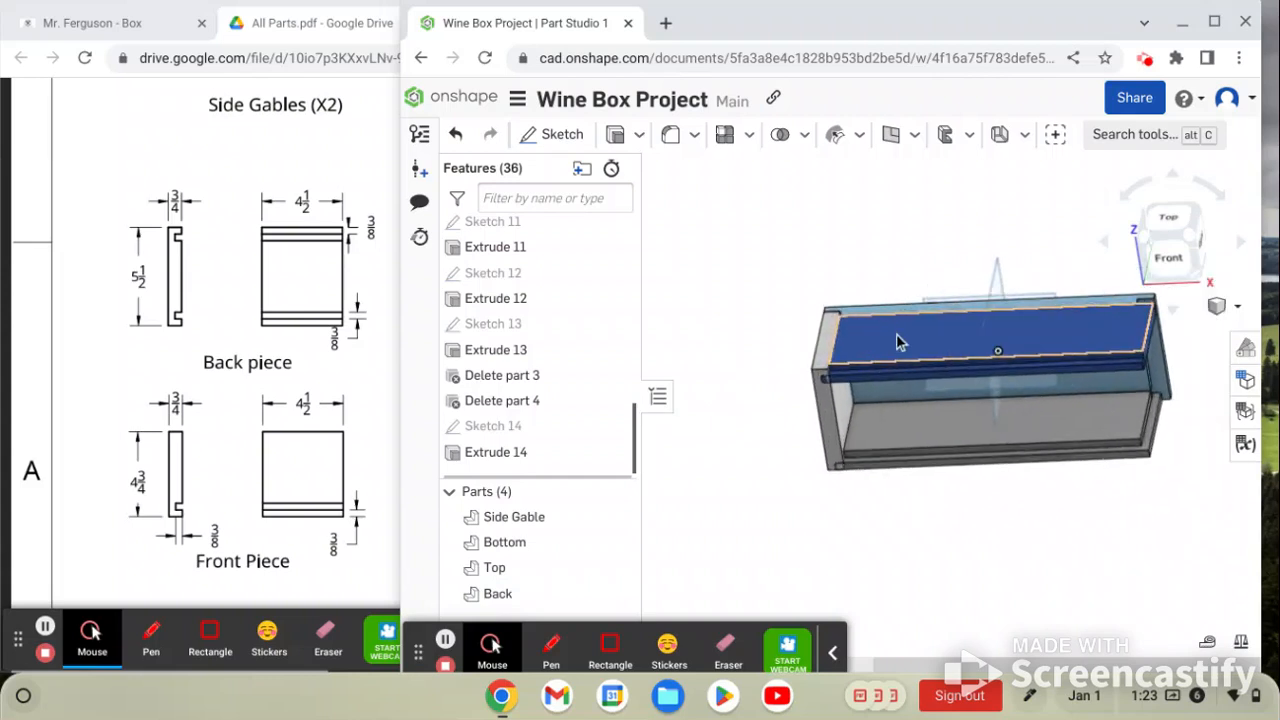
pyautogui.moveTo(900, 340)
pyautogui.mouseDown(button='right')
pyautogui.moveTo(920, 347)
pyautogui.moveTo(893, 352)
pyautogui.mouseUp(button='right')
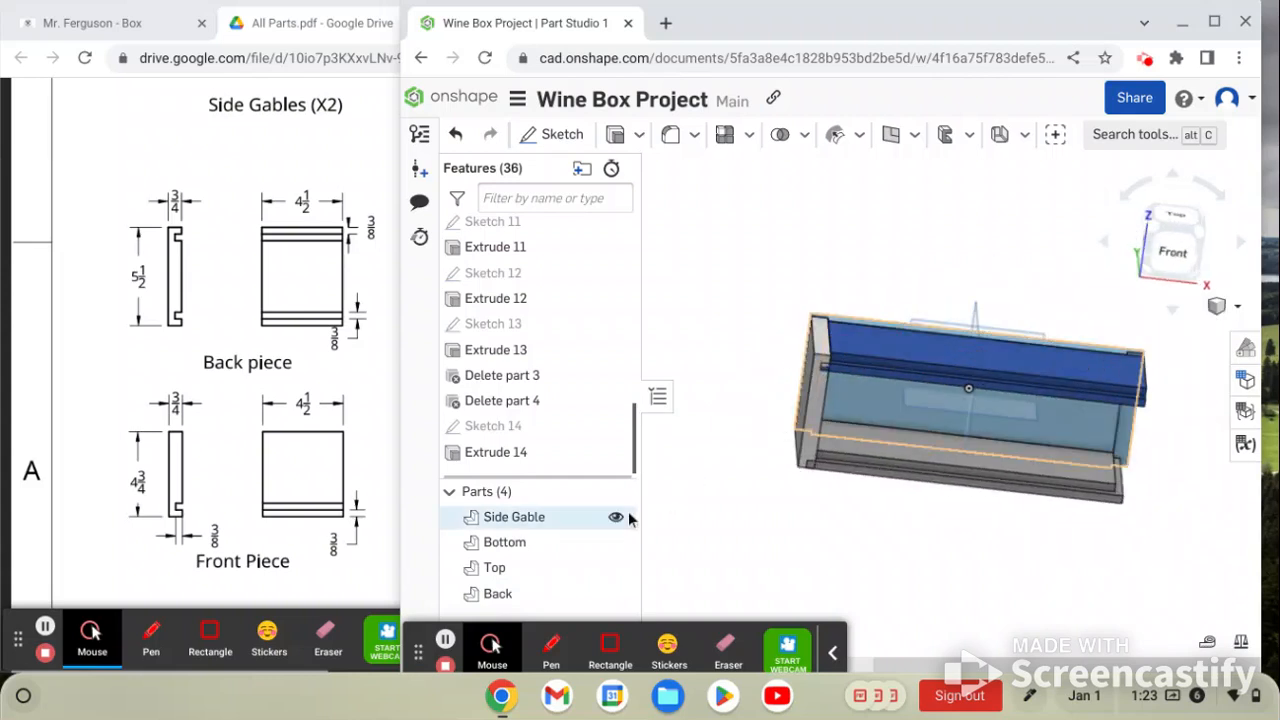
# Hide the Side Gable, Bottom and Top parts to leave only the Back part in view
pyautogui.scroll(2, 893, 400)
pyautogui.moveTo(893, 400); pyautogui.dragTo(940, 350, button='right')
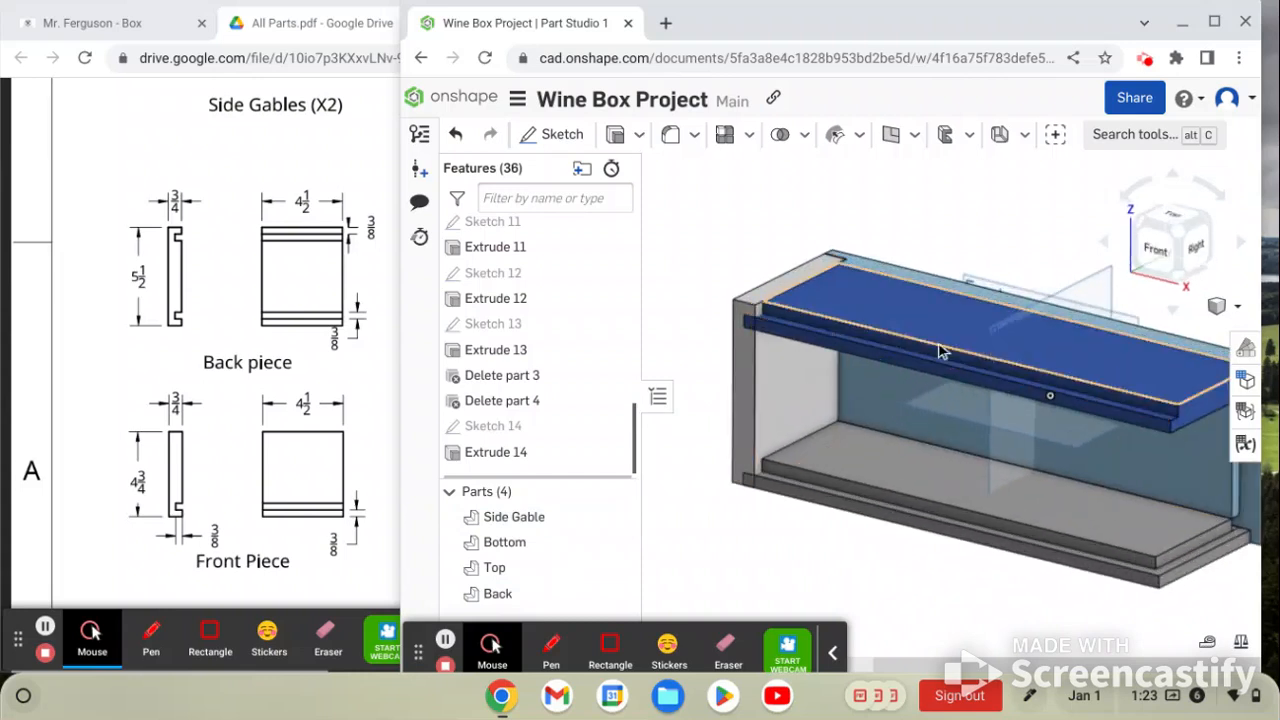
pyautogui.click(616, 517)
pyautogui.click(616, 542)
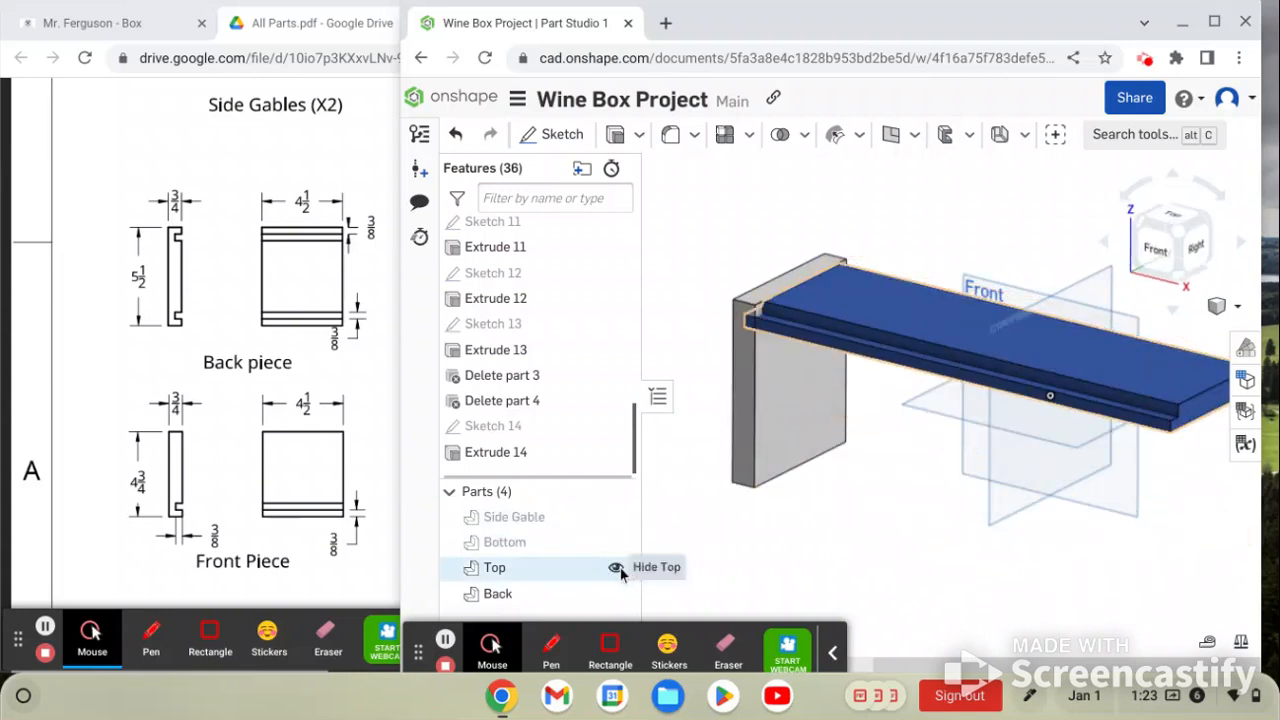
pyautogui.click(616, 567)
pyautogui.scroll(3, 815, 370)
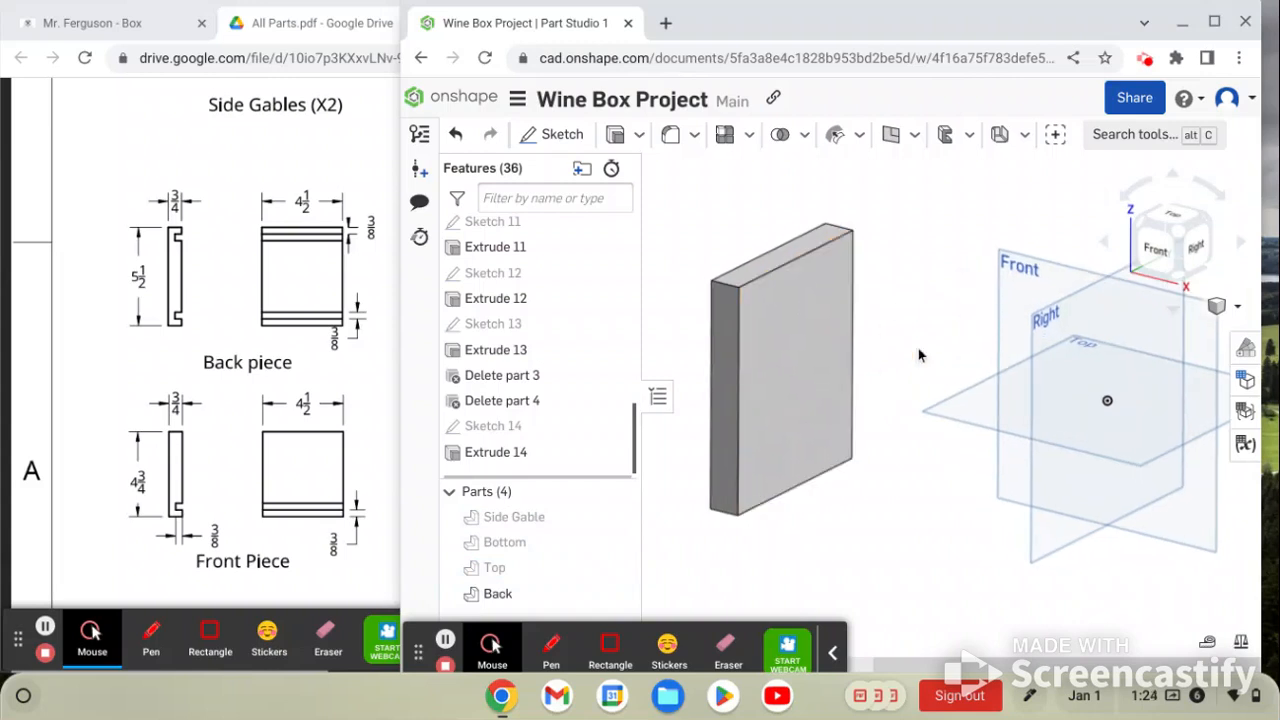
# Start a sketch on the Back part's broad inner face, viewed straight on, with the corner rectangle tool active
pyautogui.click(792, 354)
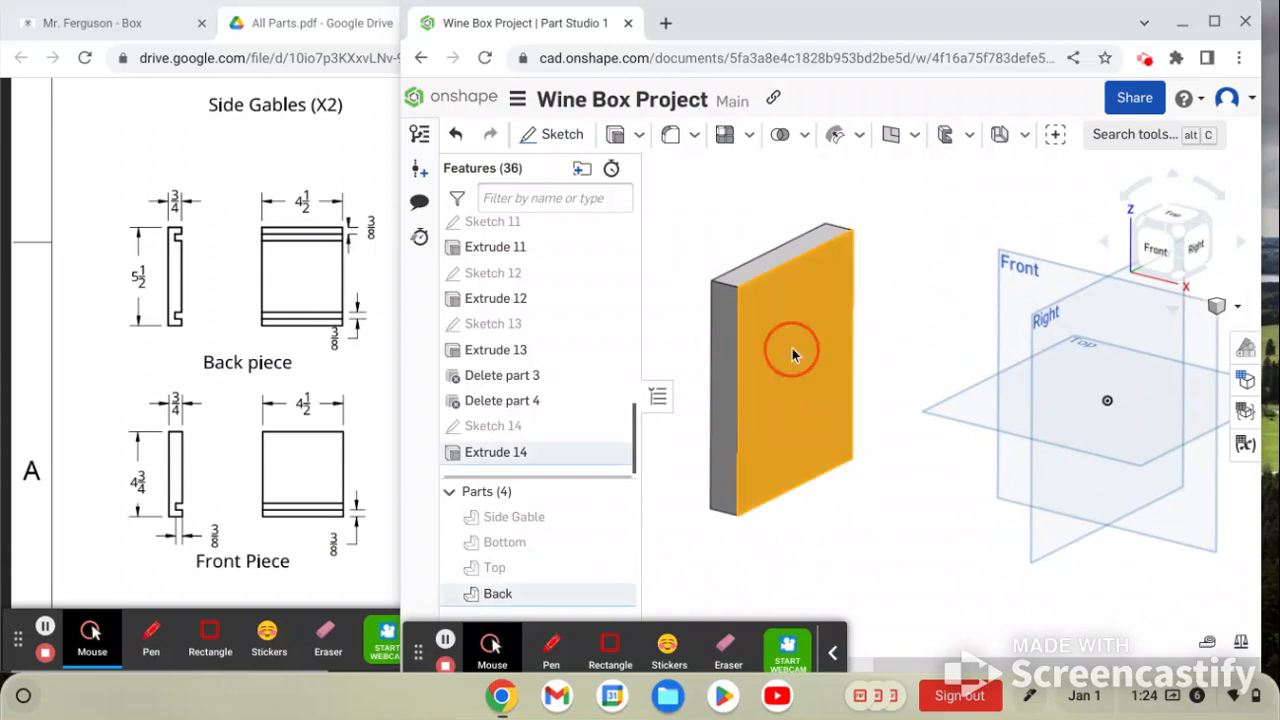
pyautogui.click(560, 136)
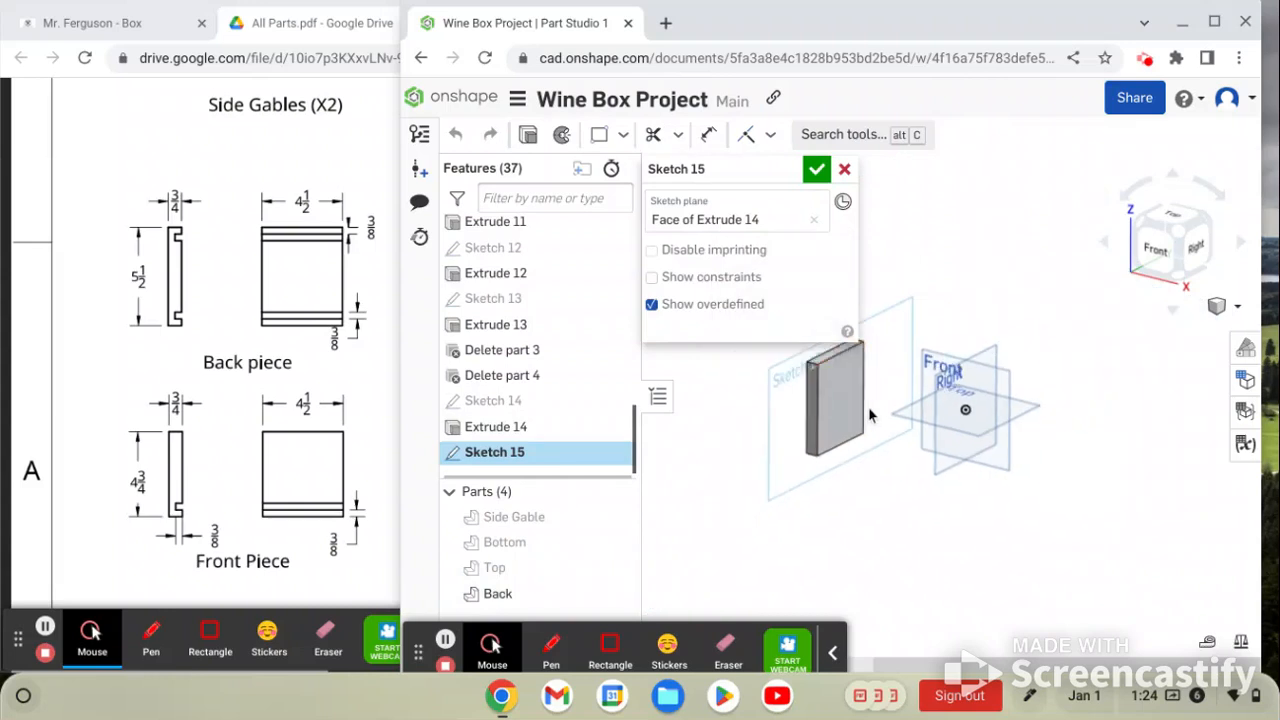
pyautogui.scroll(6, 870, 410)
pyautogui.scroll(-6, 882, 398)
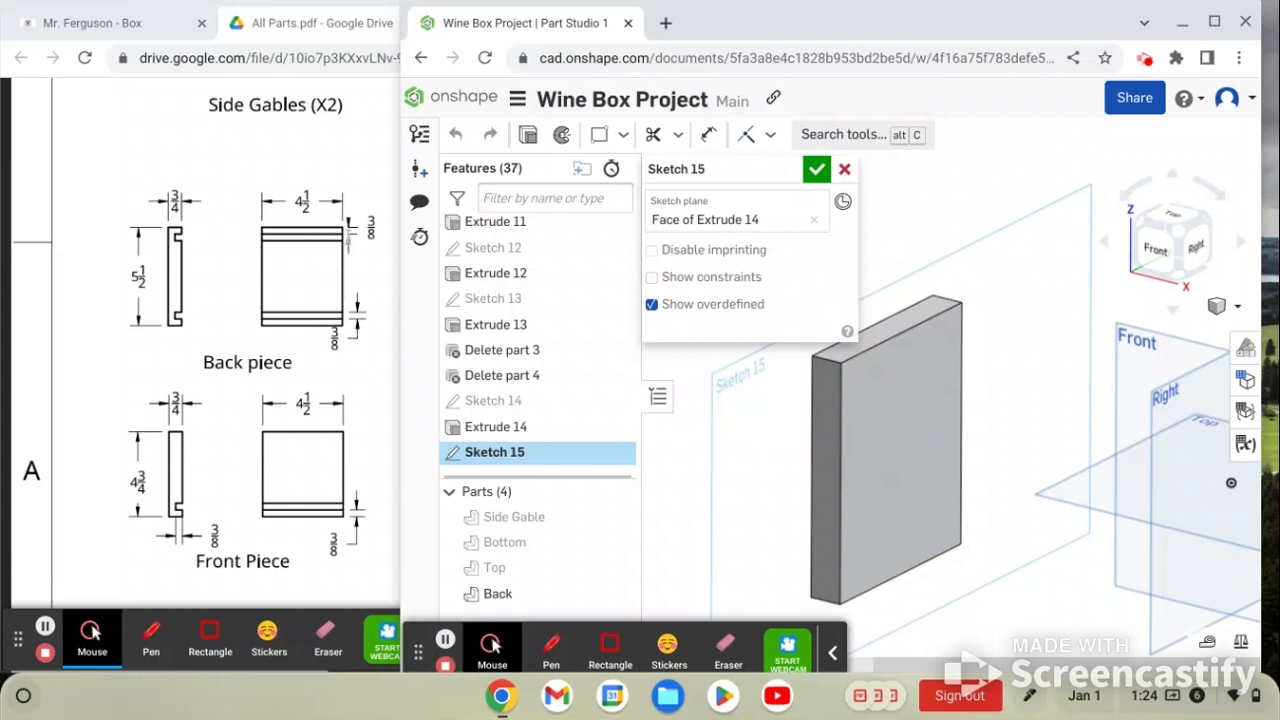
pyautogui.click(596, 136)
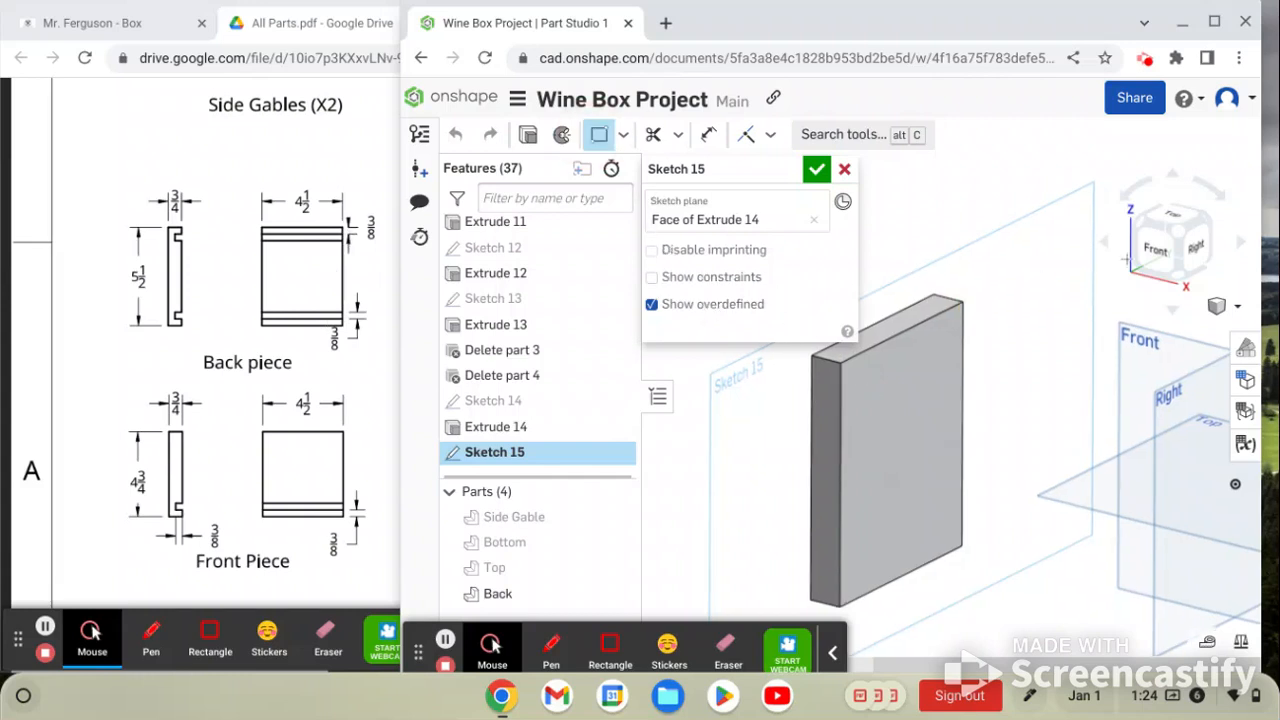
pyautogui.click(1196, 247)
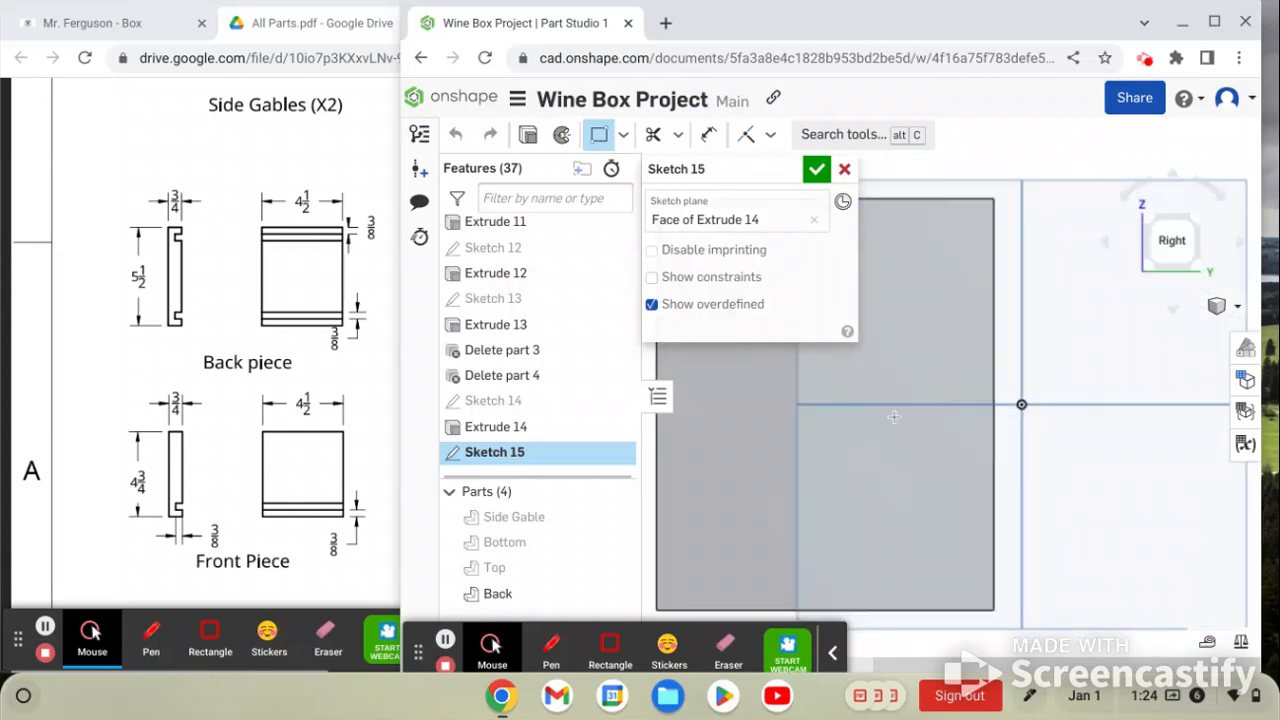
pyautogui.scroll(-8, 893, 427)
pyautogui.scroll(8, 866, 405)
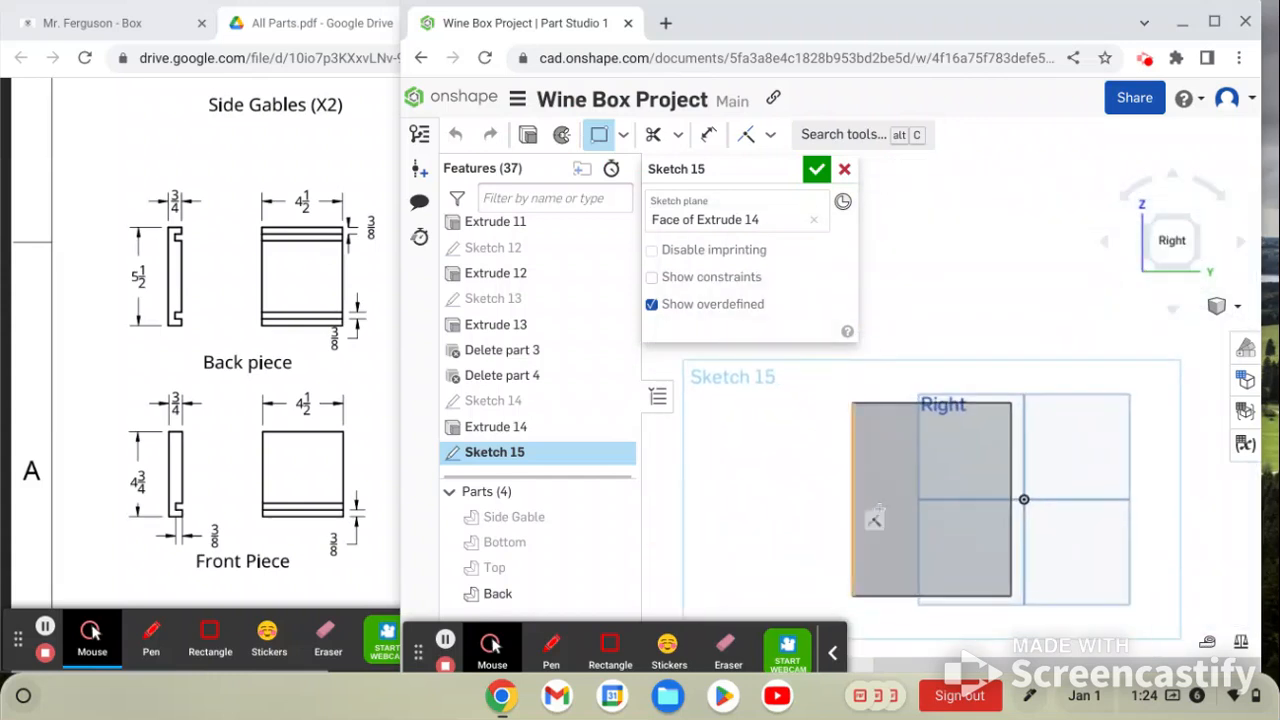
pyautogui.scroll(2, 885, 425)
pyautogui.scroll(2, 838, 372)
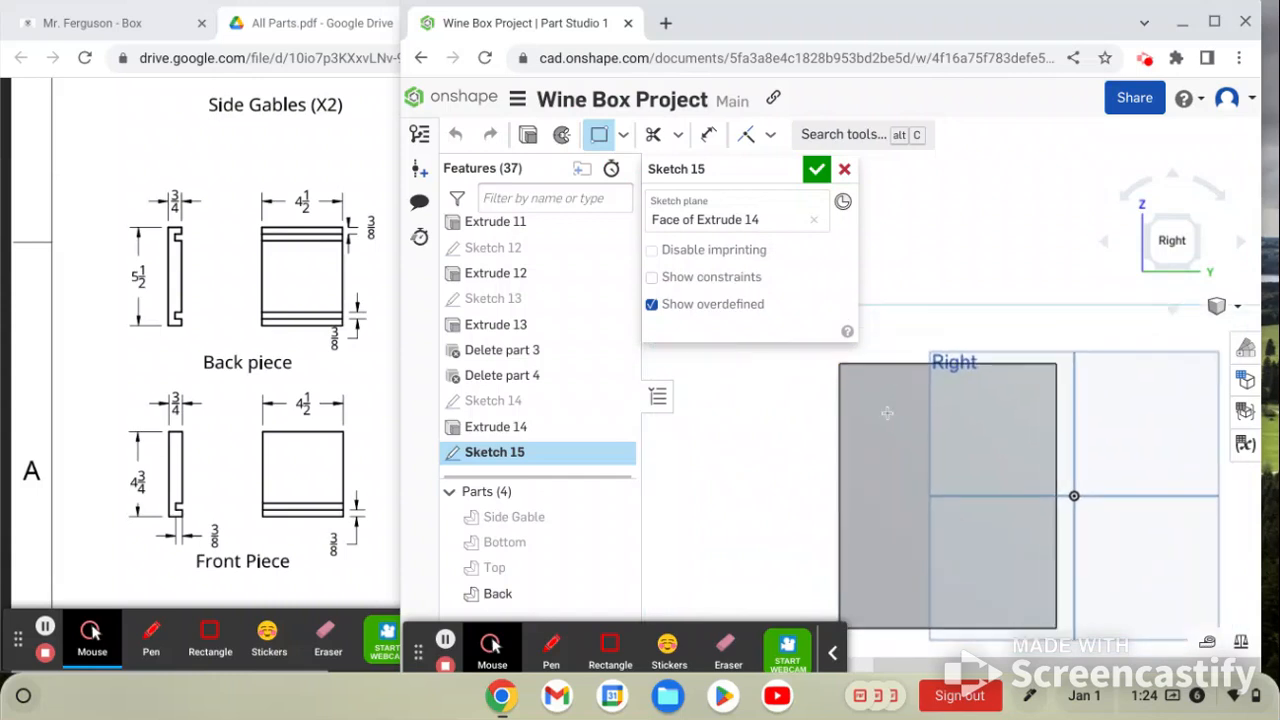
# Draw a full-width rectangle along the upper edge of the Back part's face and set its height to 3/8 in
pyautogui.click(838, 362)
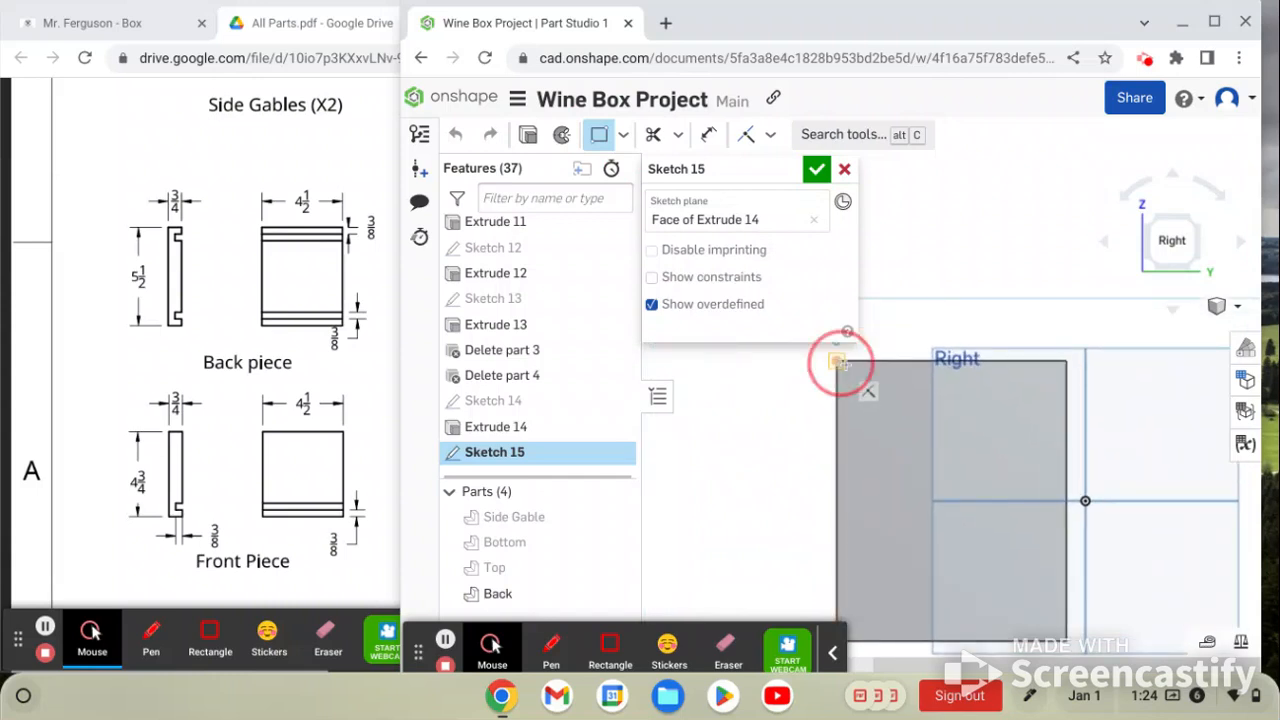
pyautogui.click(1067, 395)
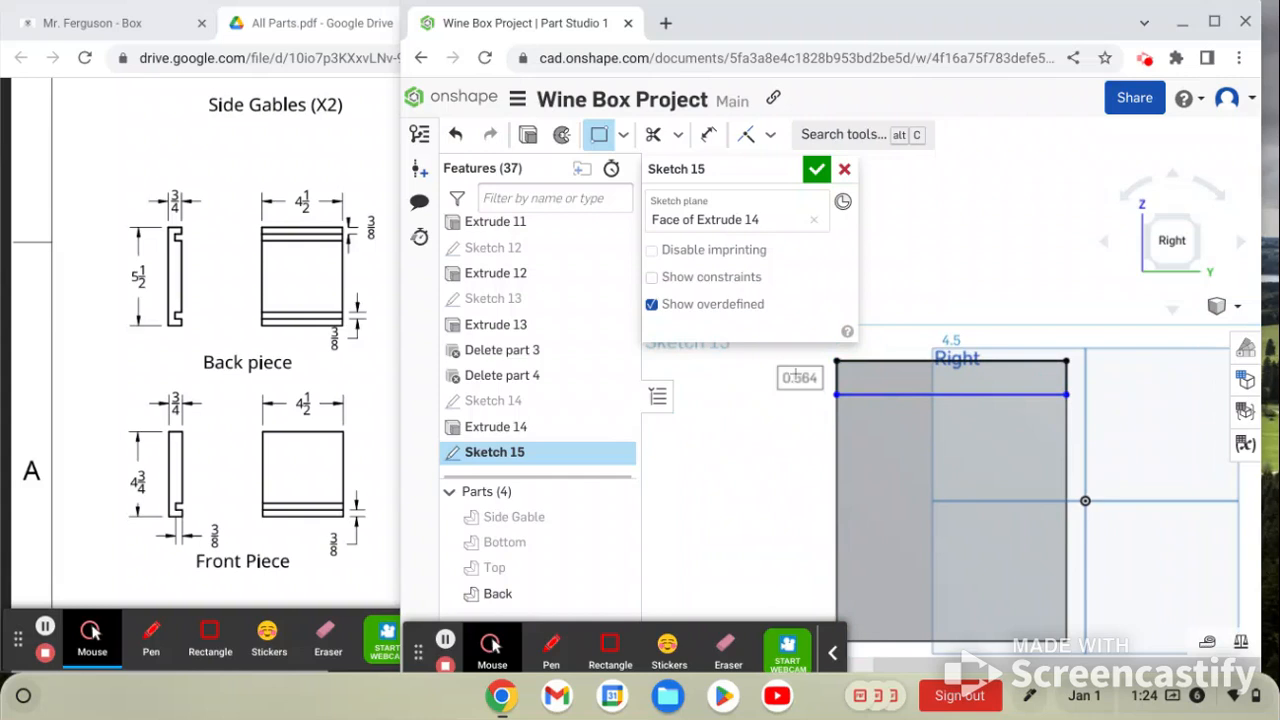
pyautogui.doubleClick(797, 377)
pyautogui.write('3')
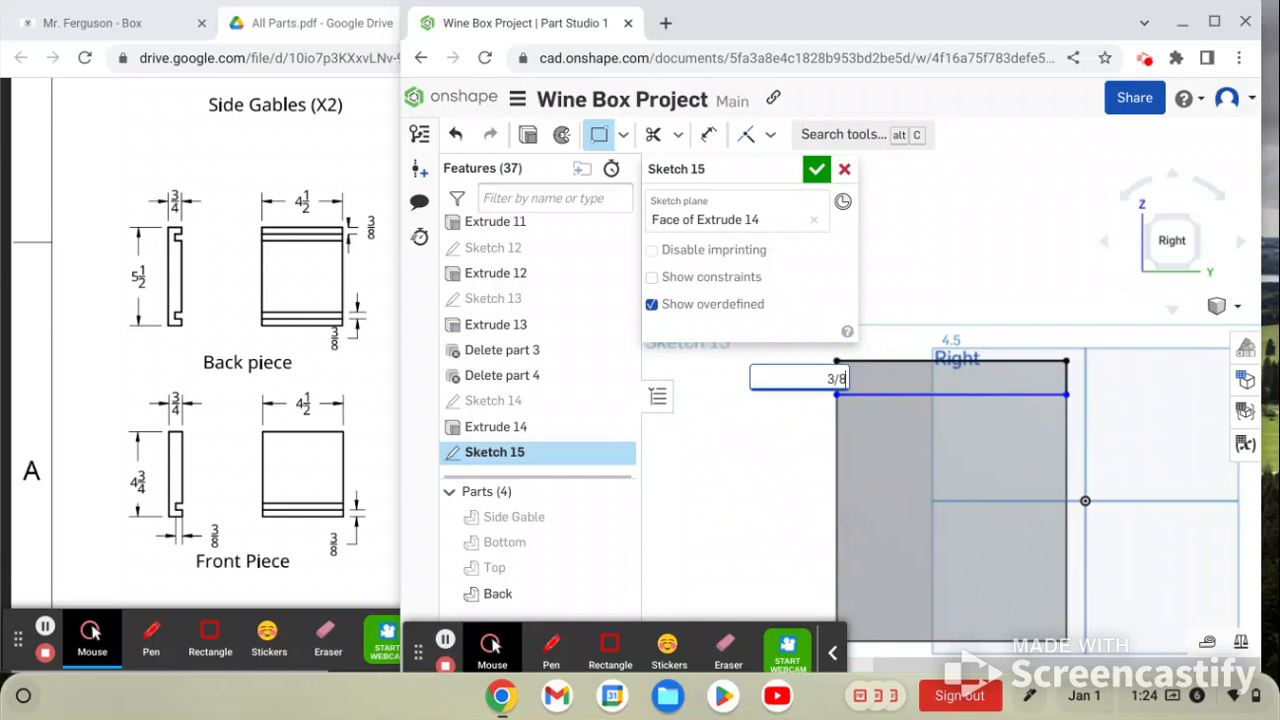
pyautogui.write('/8')
pyautogui.press('Return')
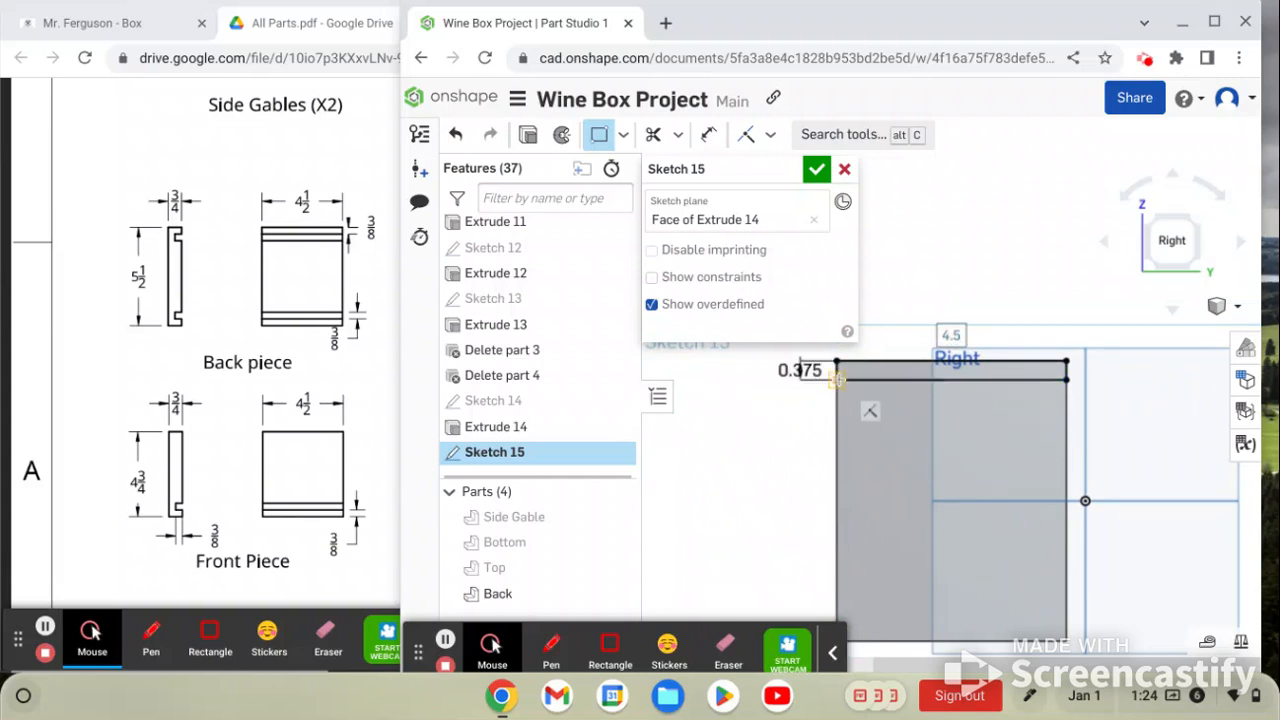
# Draw a second full-width rectangle directly beneath the upper strip and set its height to 3/8 in
pyautogui.click(838, 380)
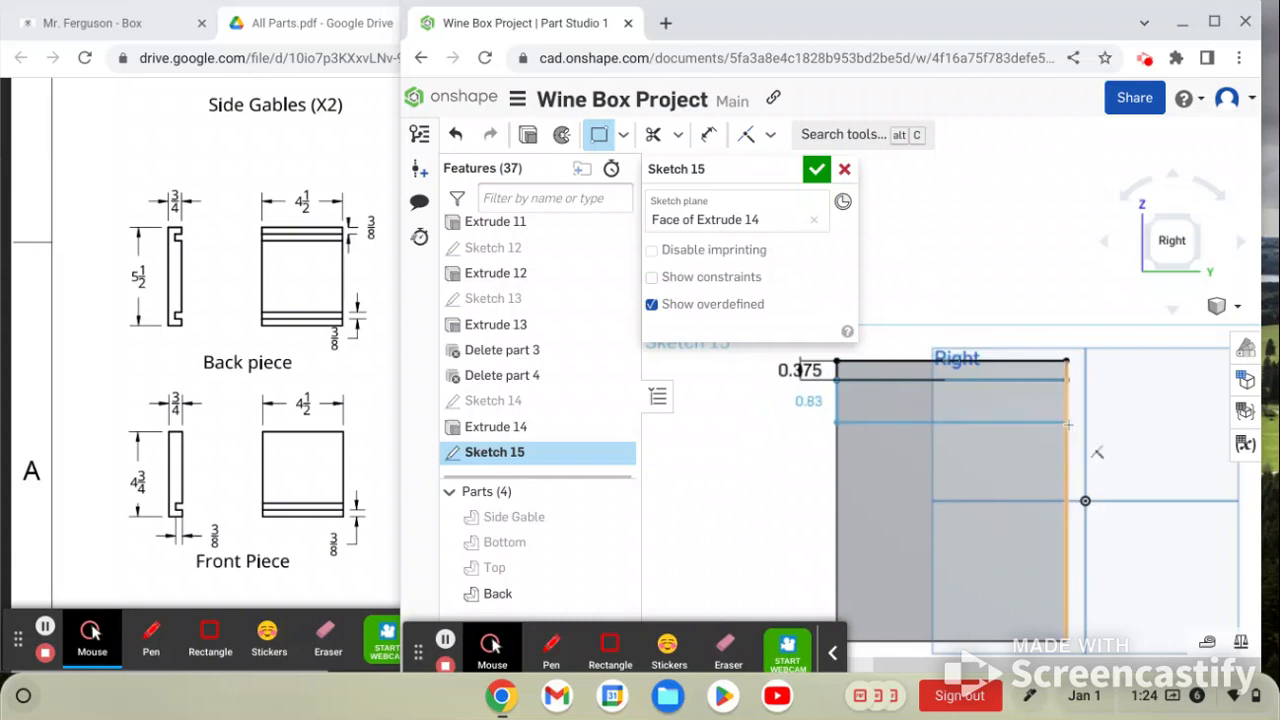
pyautogui.click(1068, 422)
pyautogui.write('3/8')
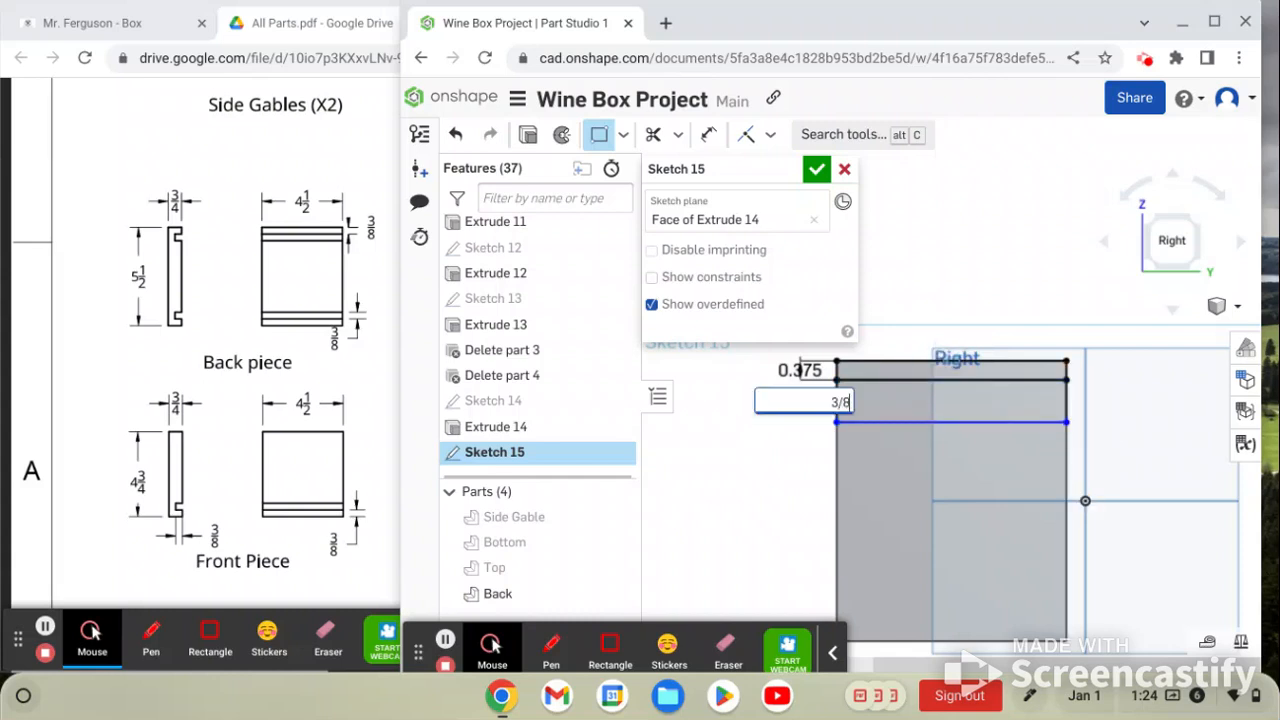
pyautogui.press('Return')
# Draw a full-width rectangle along the lower edge of the Back part's face and set its height to 3/8 in
pyautogui.scroll(-2, 842, 438)
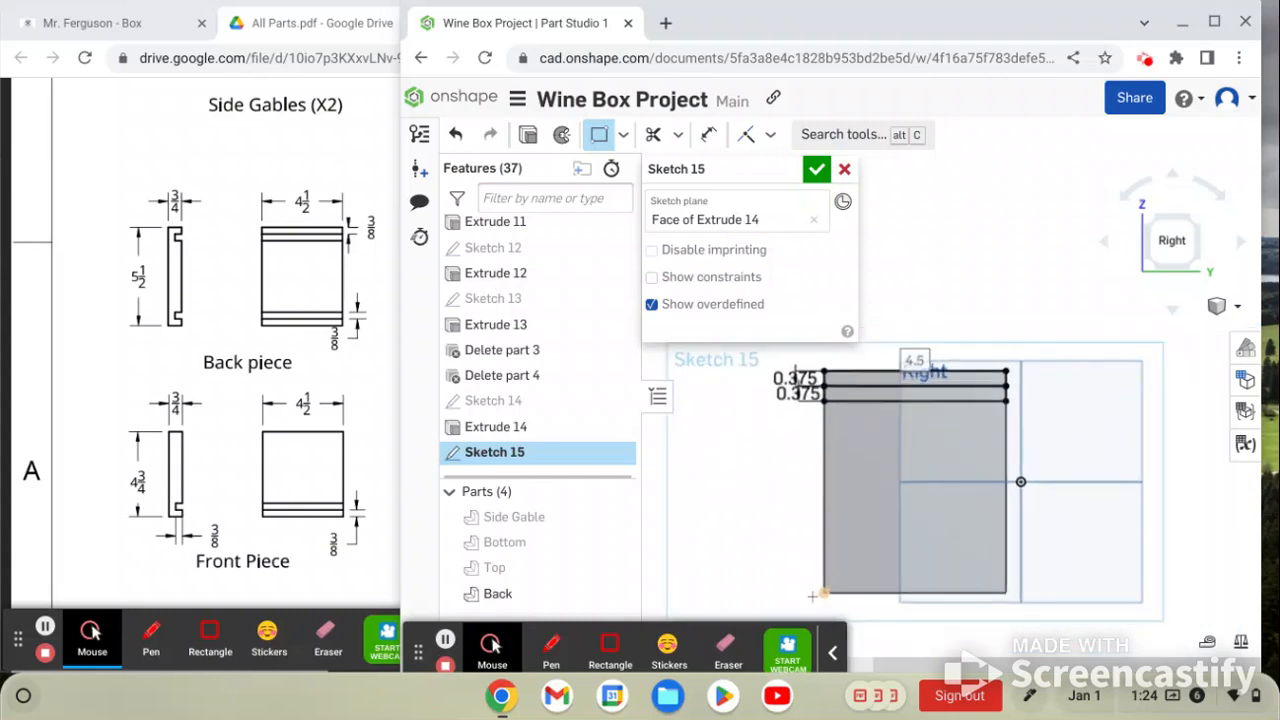
pyautogui.scroll(2, 815, 600)
pyautogui.click(827, 591)
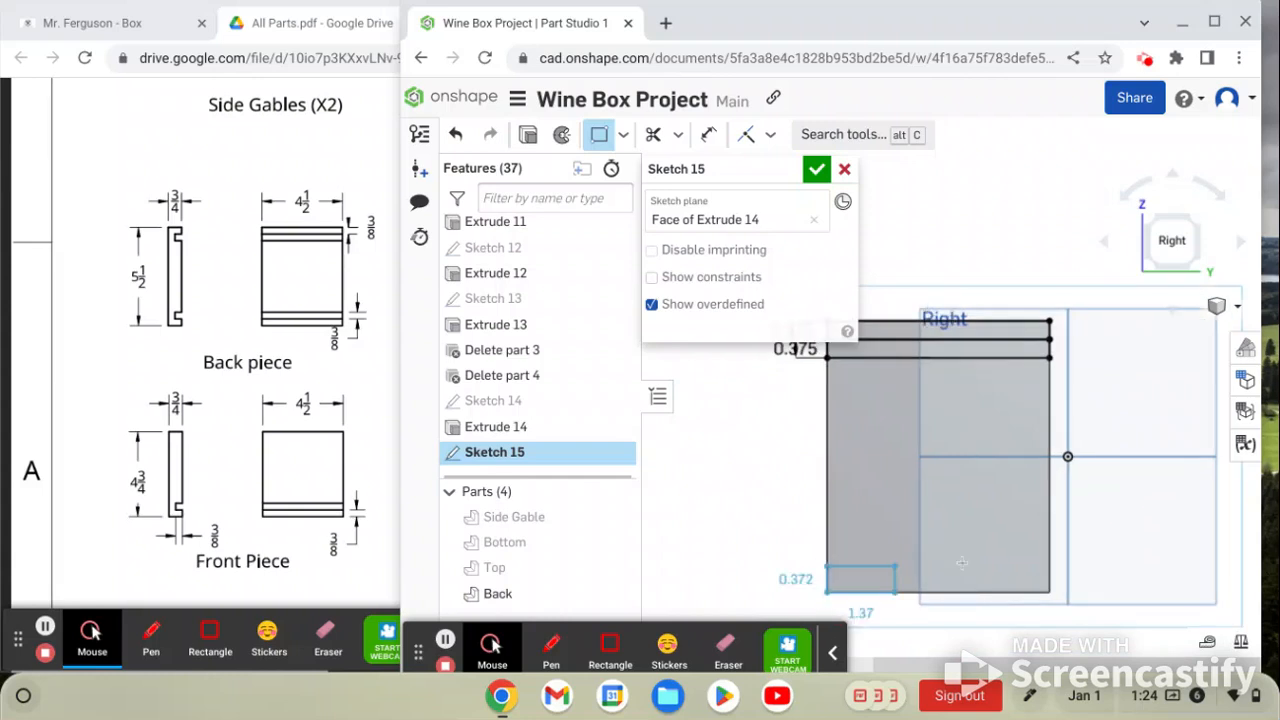
pyautogui.click(1051, 574)
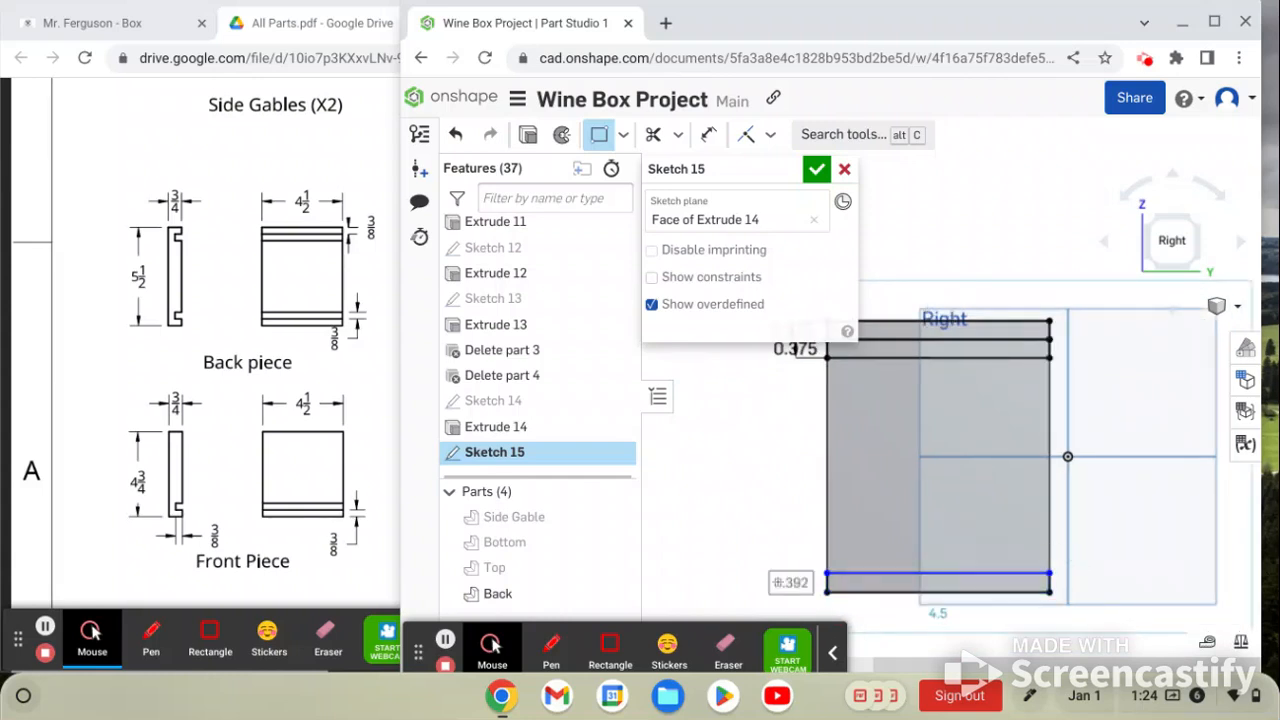
pyautogui.write('3')
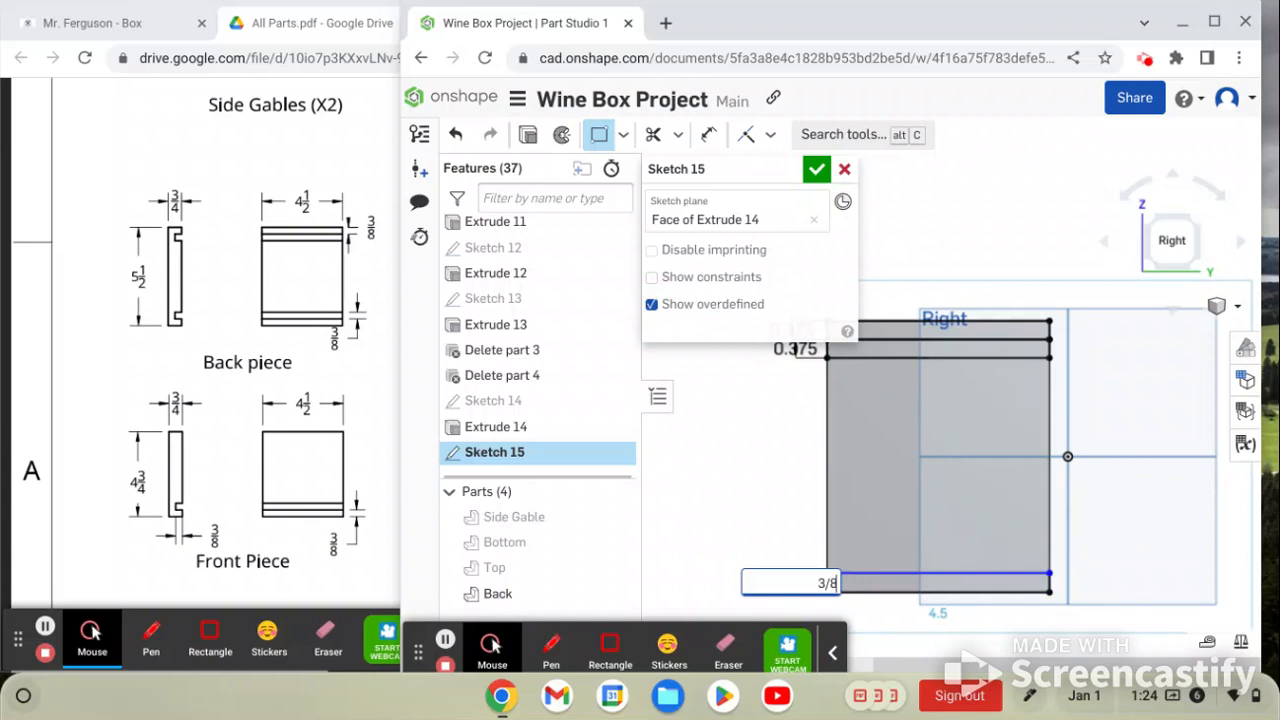
pyautogui.write('/8')
pyautogui.press('Return')
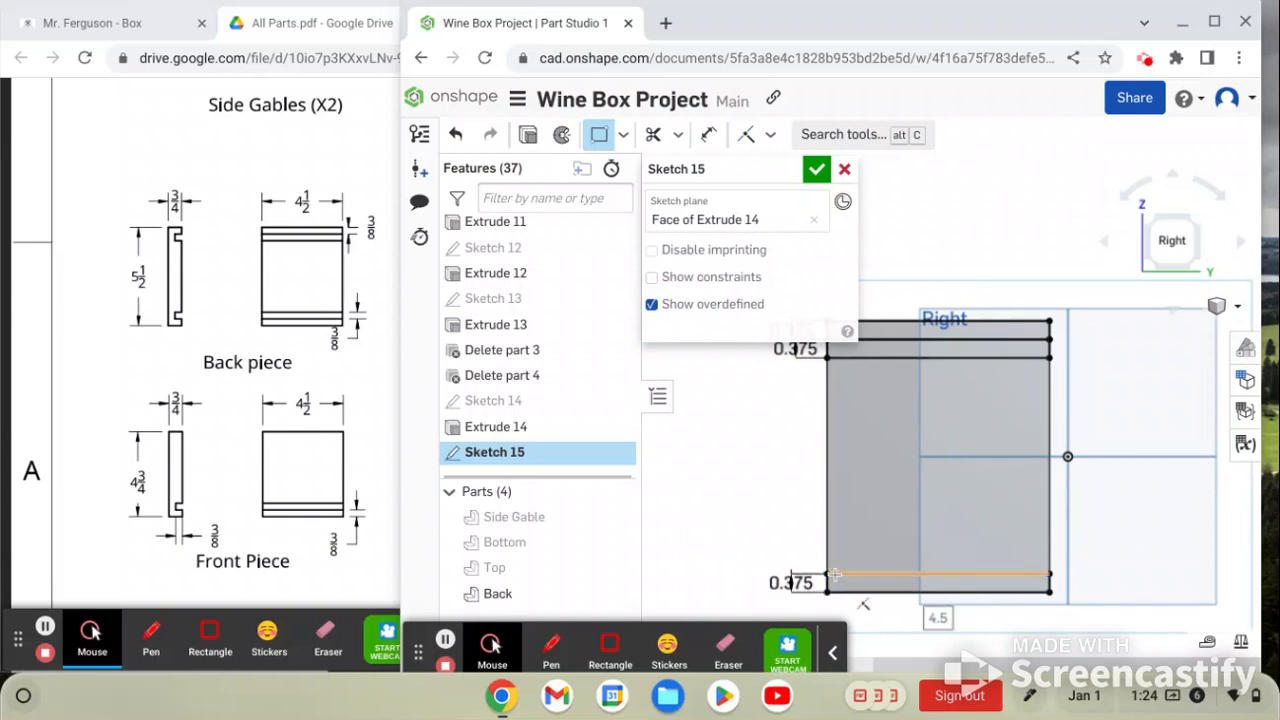
# Draw another full-width rectangle directly above the lower strip, set its height to 3/8 in, and finish the sketch
pyautogui.click(826, 574)
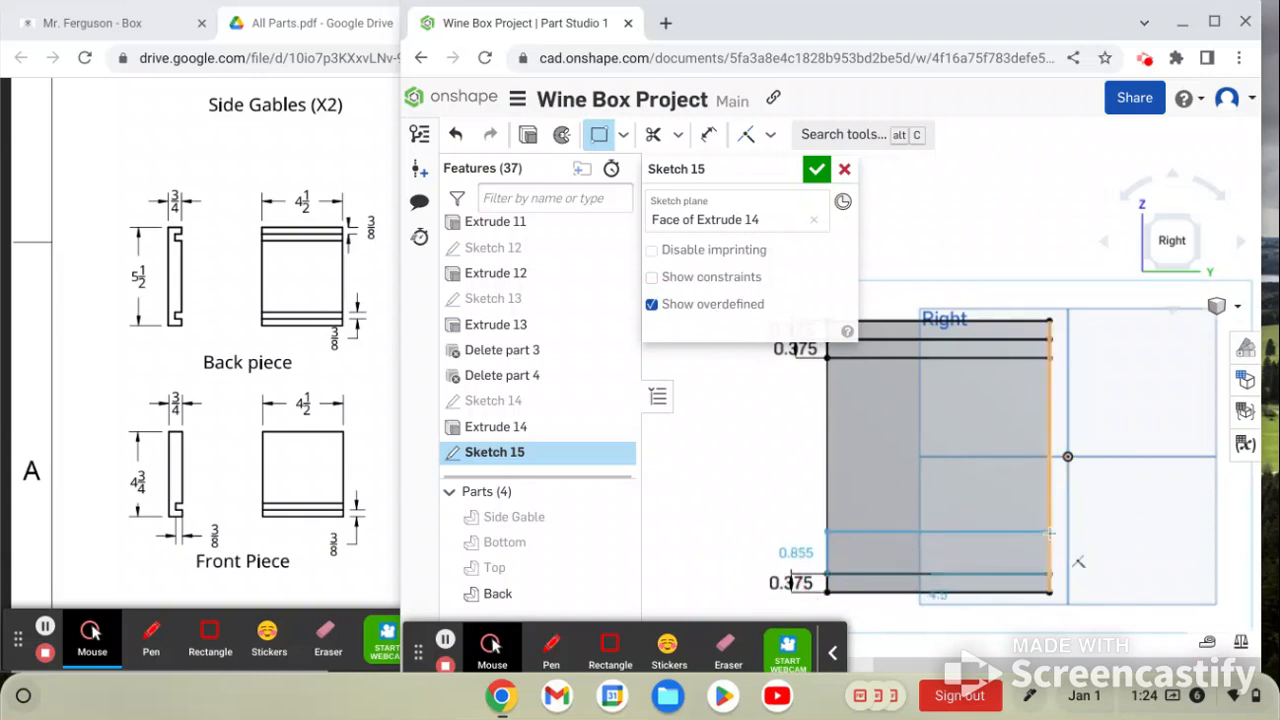
pyautogui.click(1049, 532)
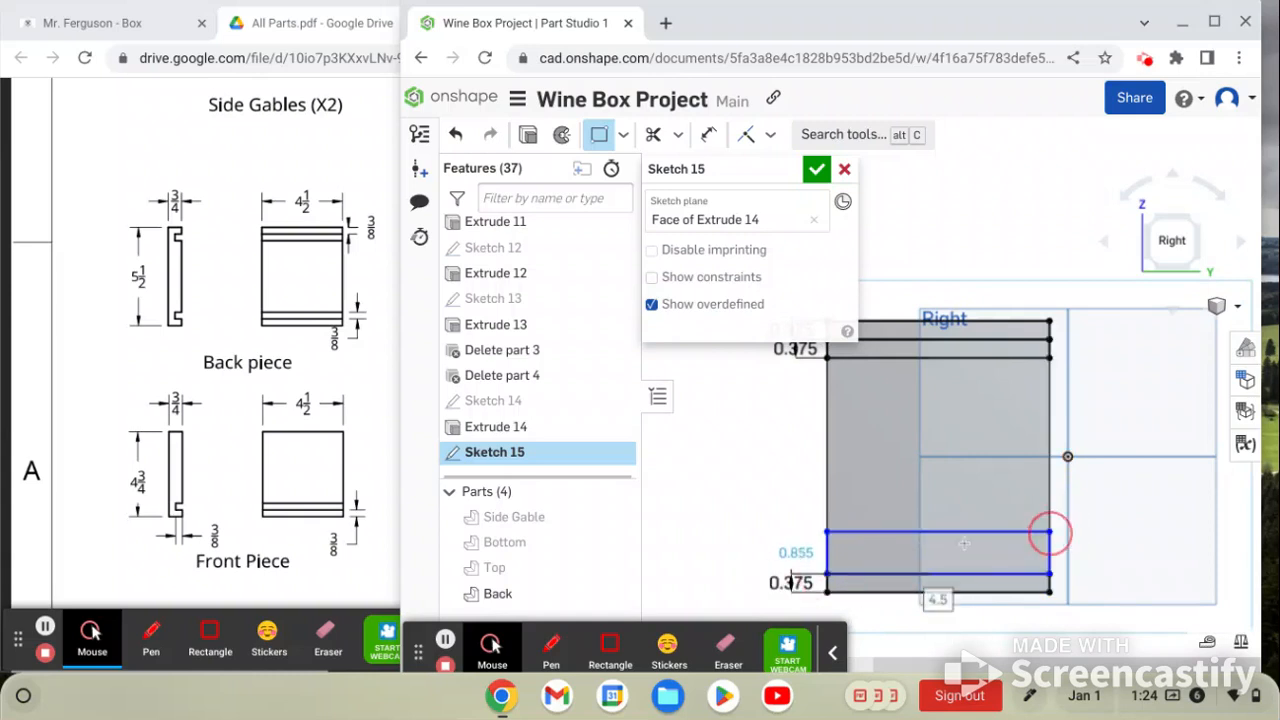
pyautogui.doubleClick(791, 551)
pyautogui.write('3/8')
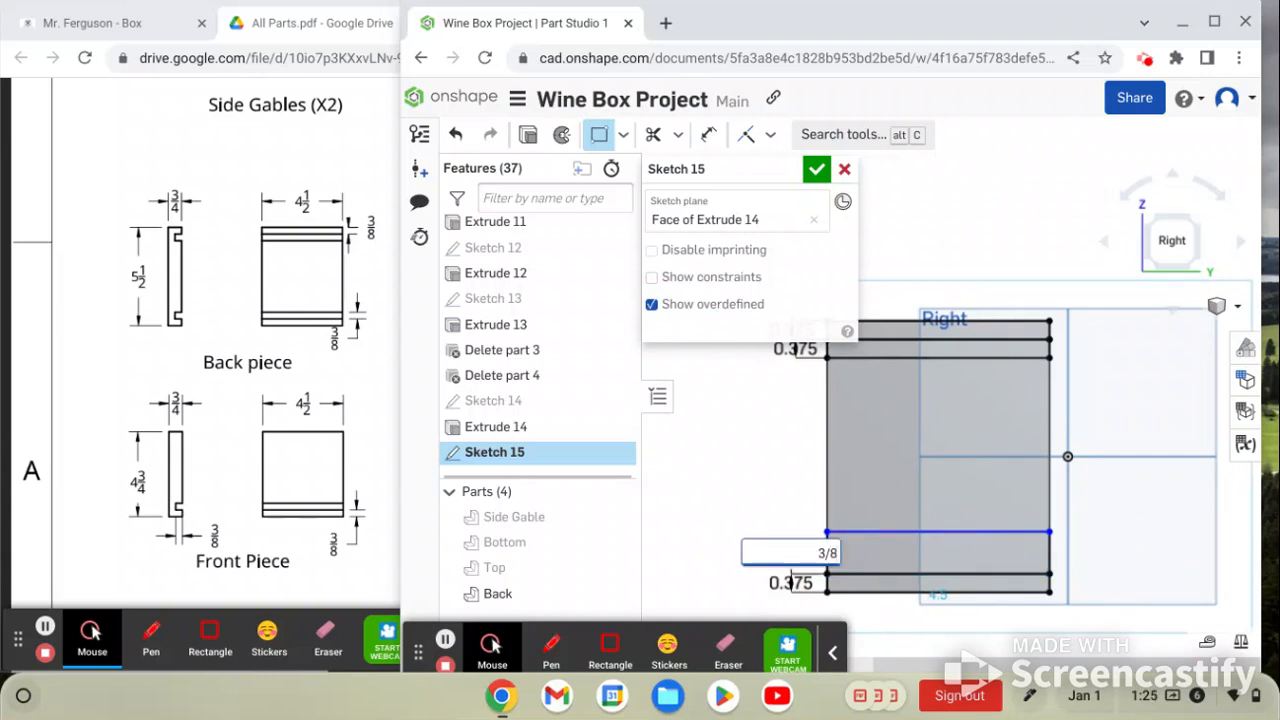
pyautogui.press('Return')
pyautogui.scroll(-3, 910, 480)
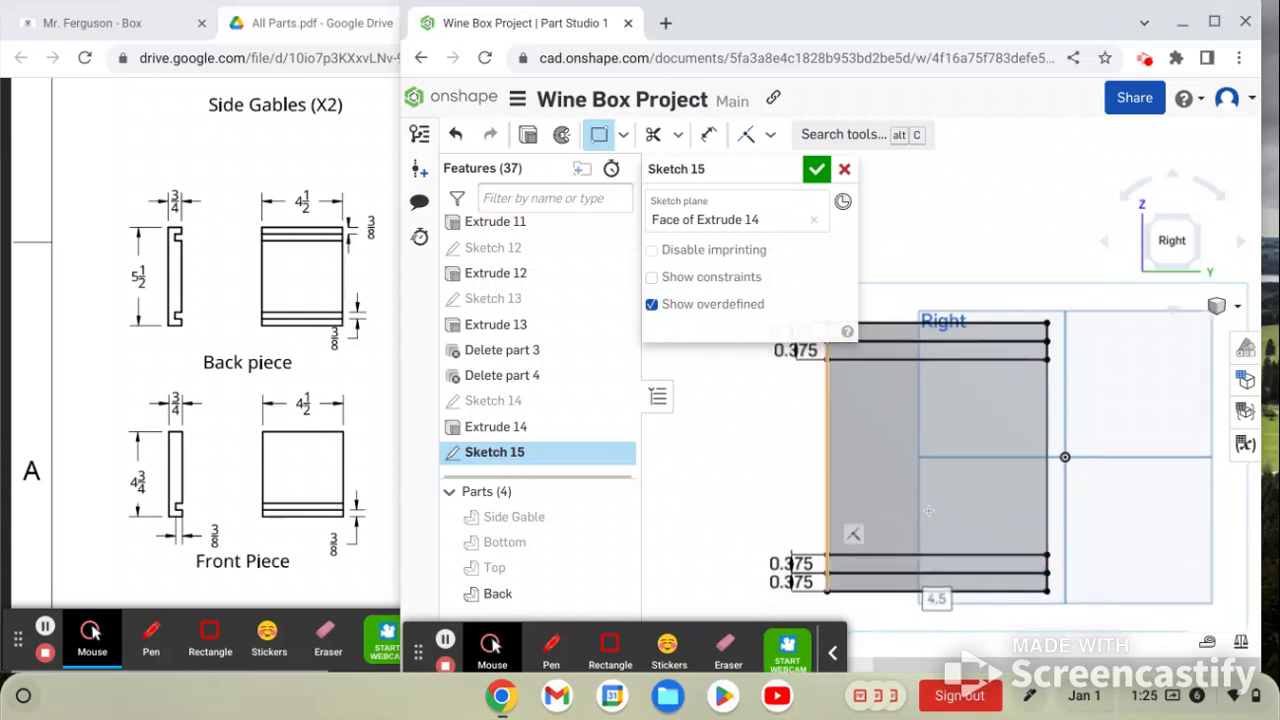
pyautogui.scroll(1, 905, 395)
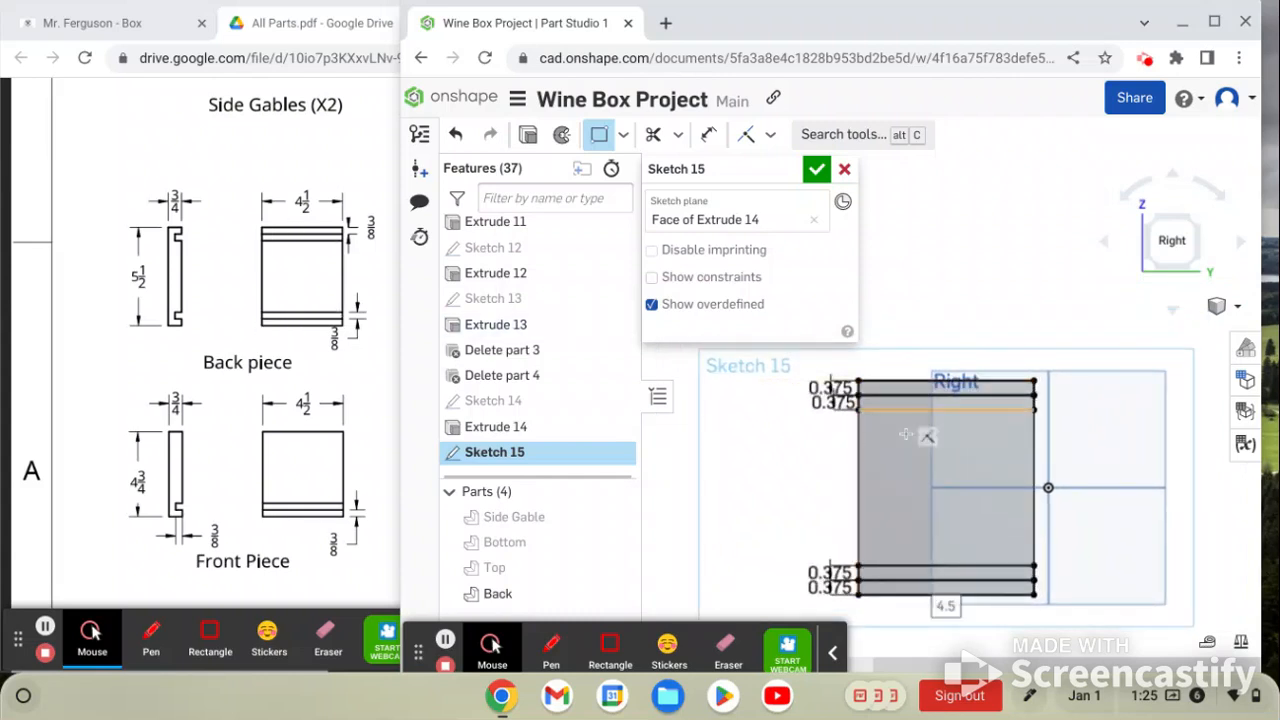
pyautogui.moveTo(866, 486); pyautogui.dragTo(880, 482, button='right')
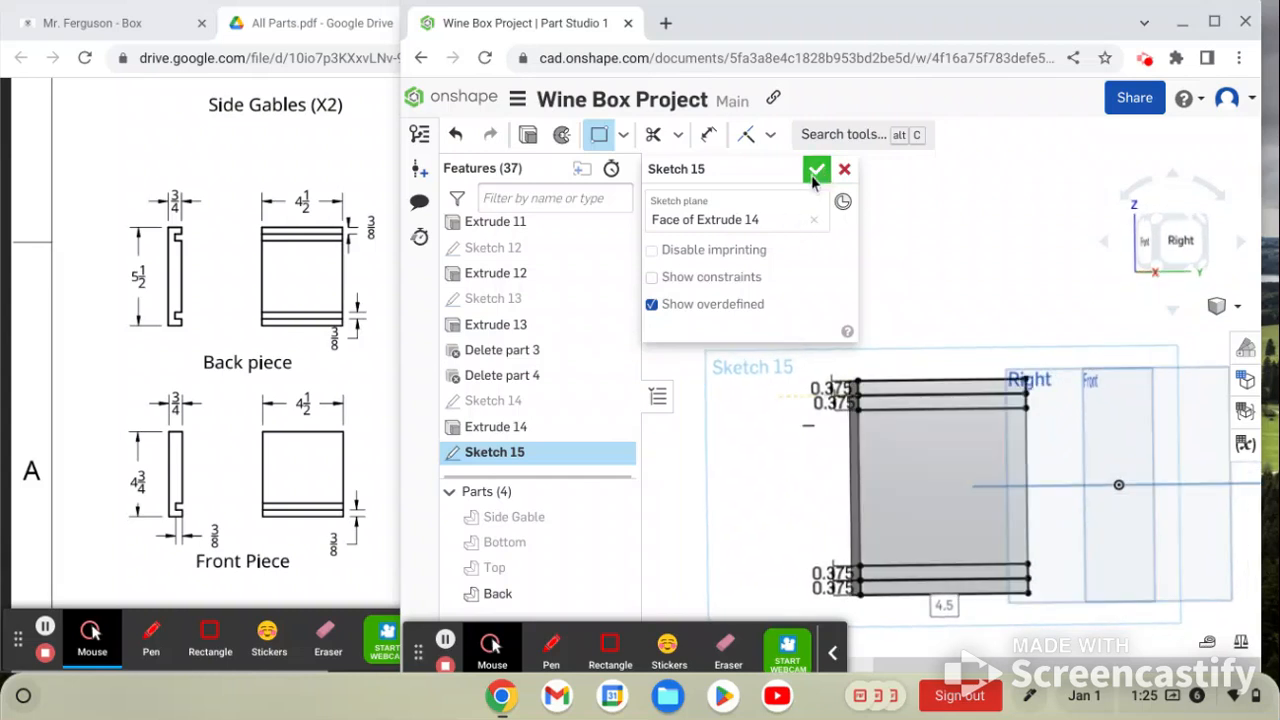
pyautogui.click(816, 170)
# Cut the two inner 3/8 in strips of the Back part's sketch 3/8 in deep into the part using Extrude with Remove
pyautogui.moveTo(890, 487); pyautogui.dragTo(888, 484, button='right')
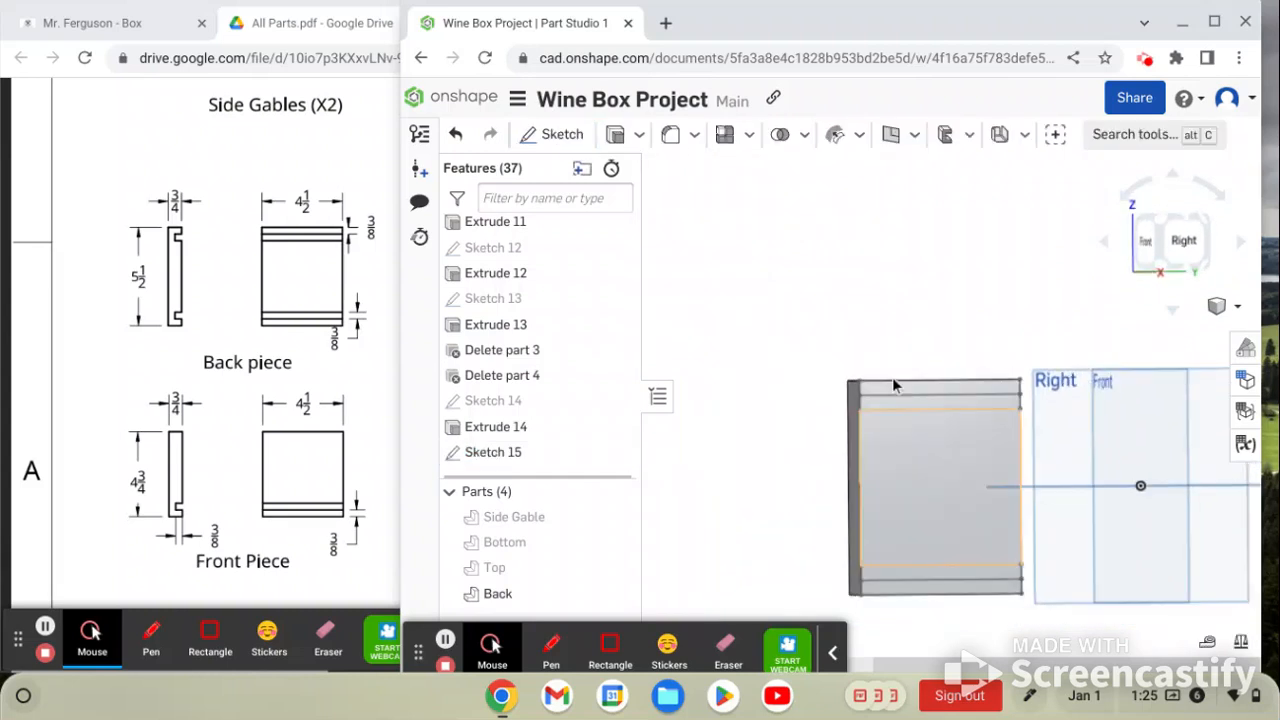
pyautogui.scroll(3, 892, 390)
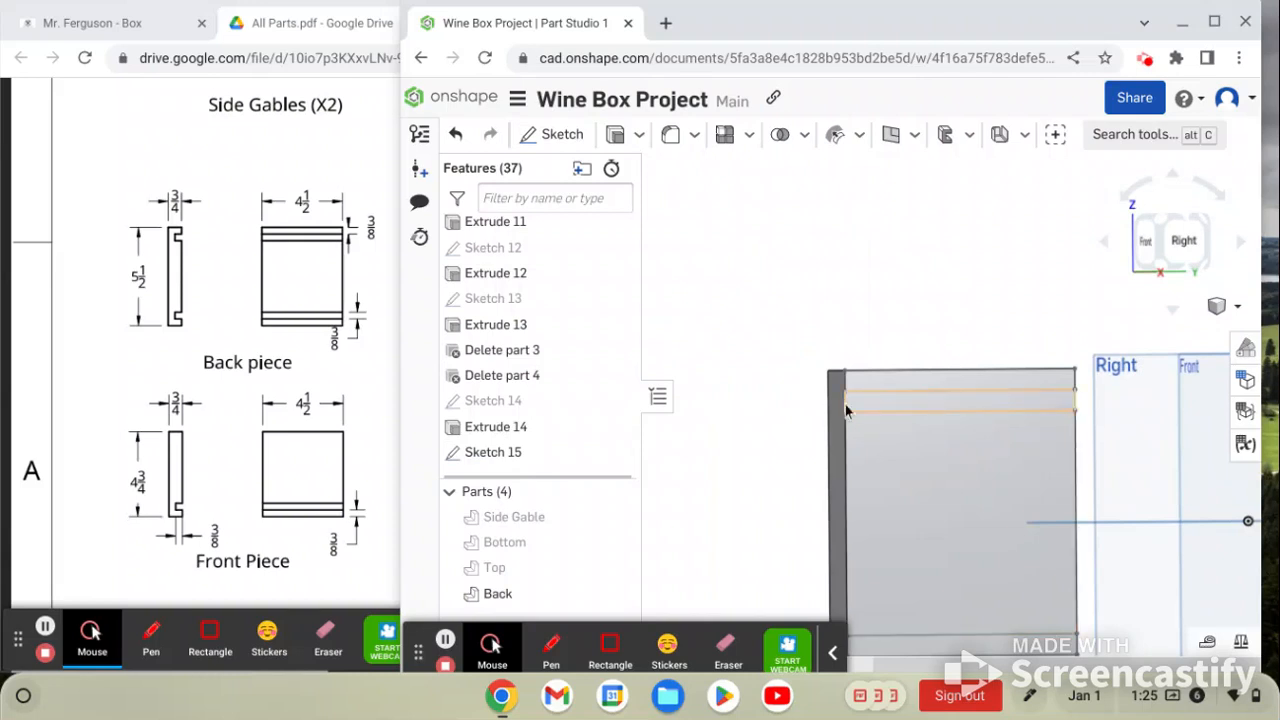
pyautogui.scroll(-1, 888, 402)
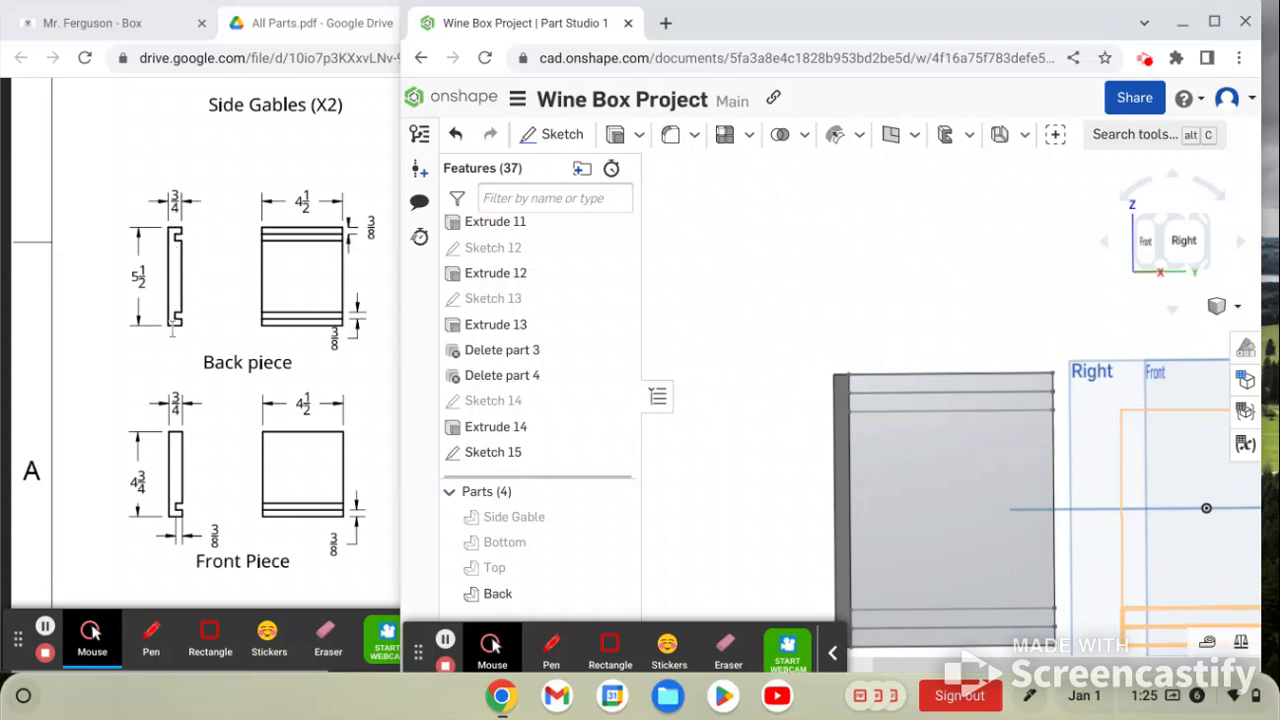
pyautogui.click(879, 404)
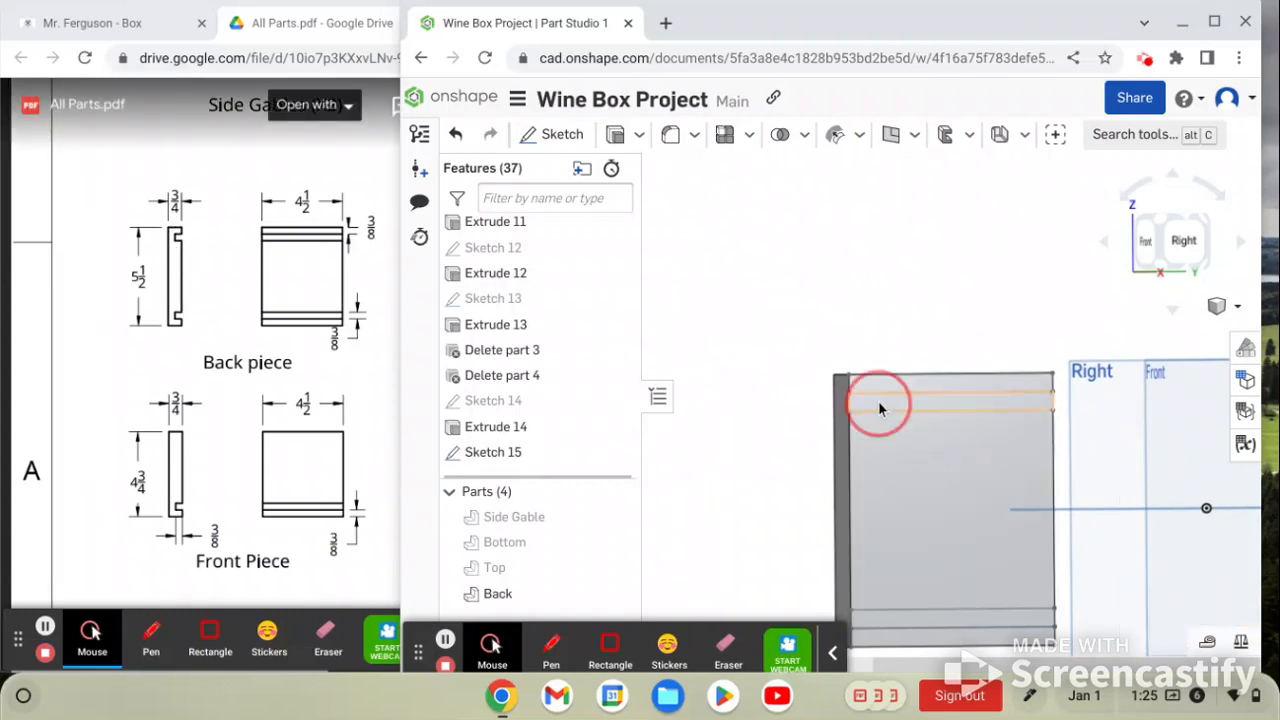
pyautogui.click(901, 622)
pyautogui.moveTo(903, 434)
pyautogui.mouseDown(button='right')
pyautogui.moveTo(925, 456)
pyautogui.moveTo(945, 404)
pyautogui.moveTo(829, 354)
pyautogui.moveTo(905, 571)
pyautogui.mouseUp(button='right')
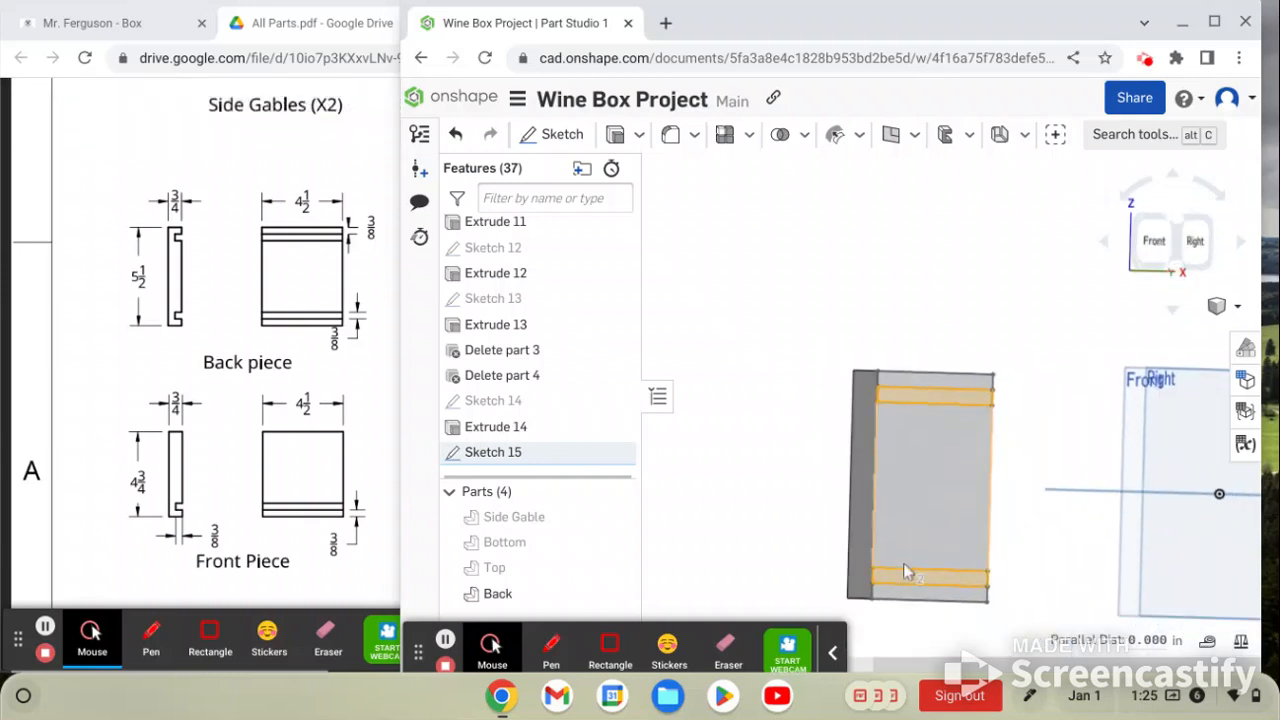
pyautogui.scroll(3, 905, 579)
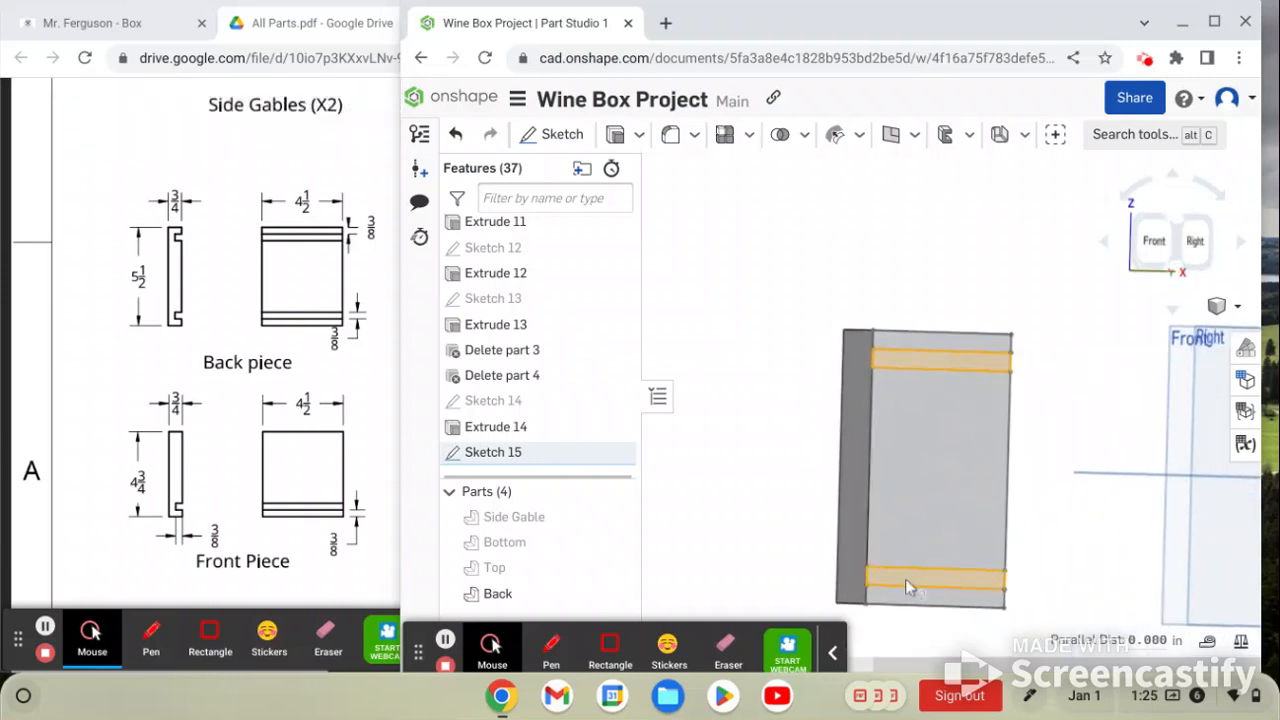
pyautogui.click(617, 141)
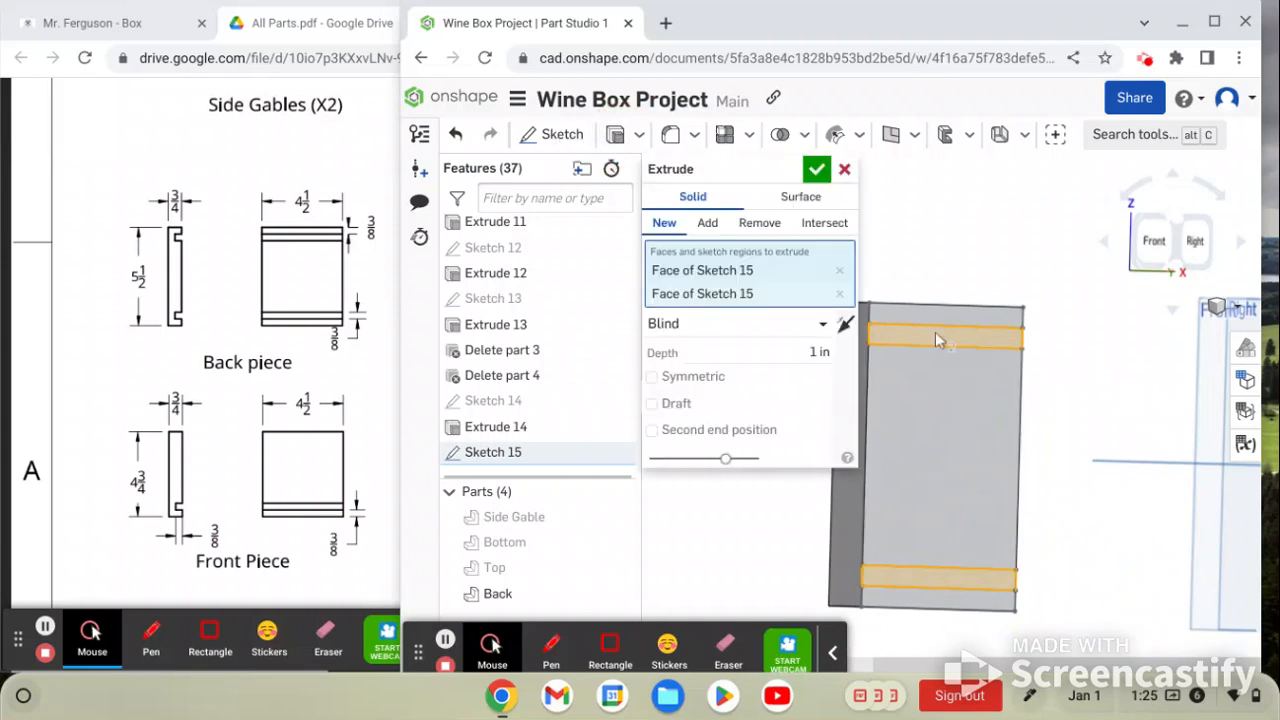
pyautogui.moveTo(966, 384); pyautogui.dragTo(983, 334, button='right')
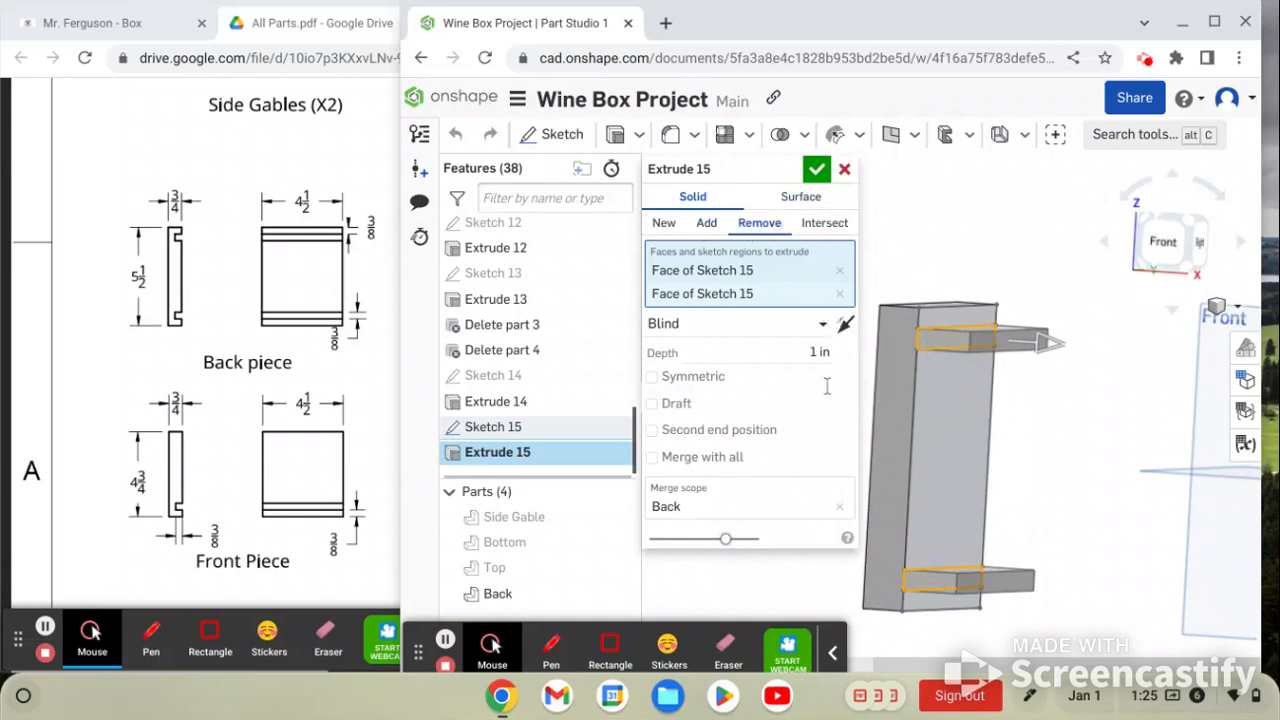
pyautogui.click(845, 324)
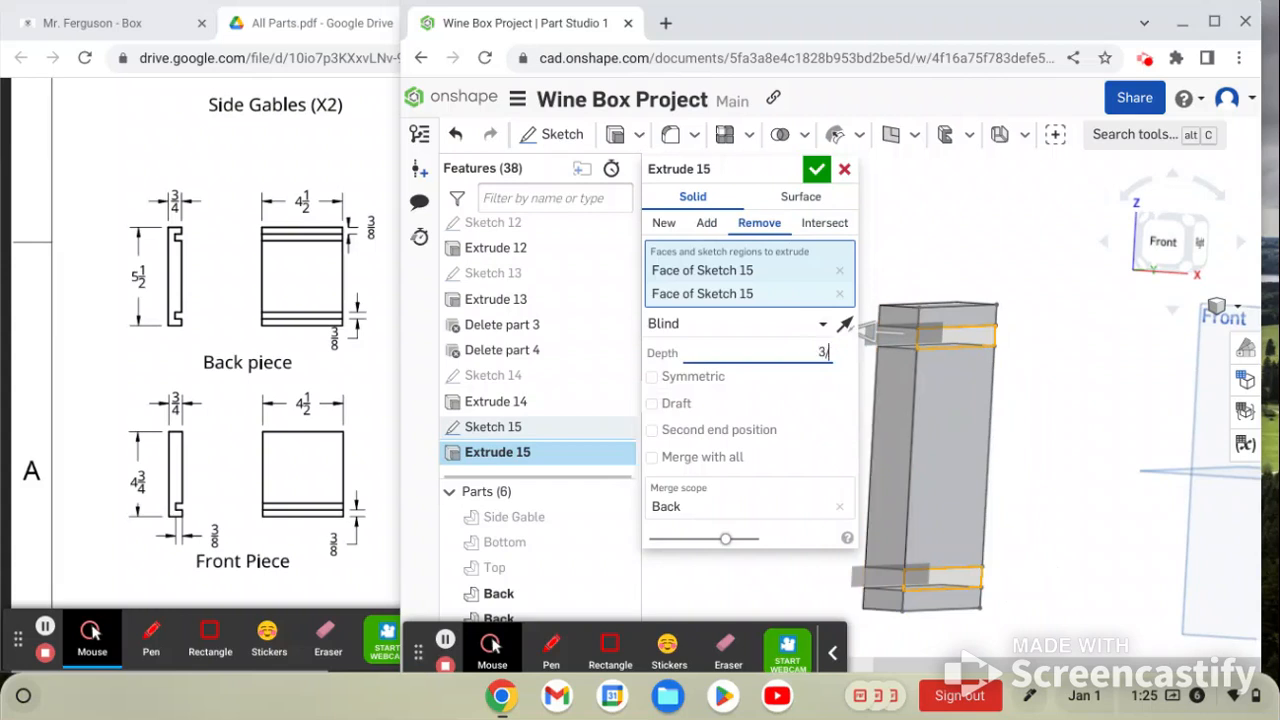
pyautogui.press('Return')
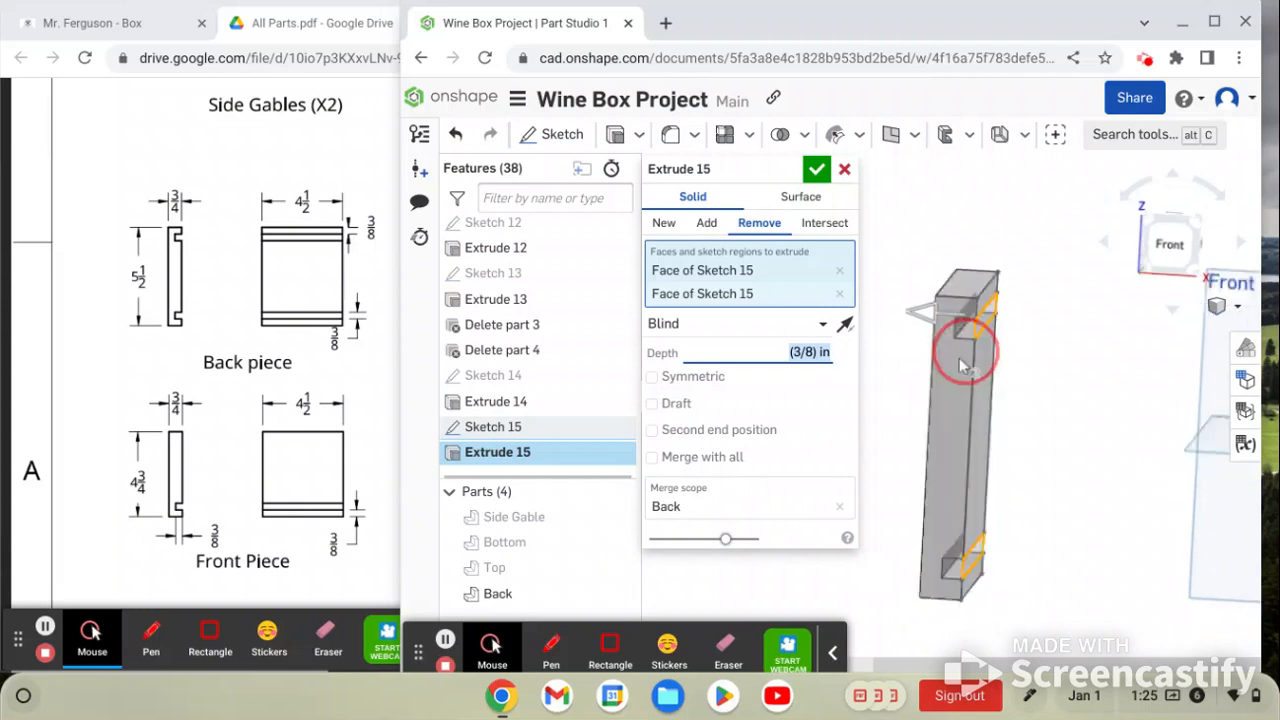
pyautogui.moveTo(963, 357); pyautogui.dragTo(1028, 375, button='right')
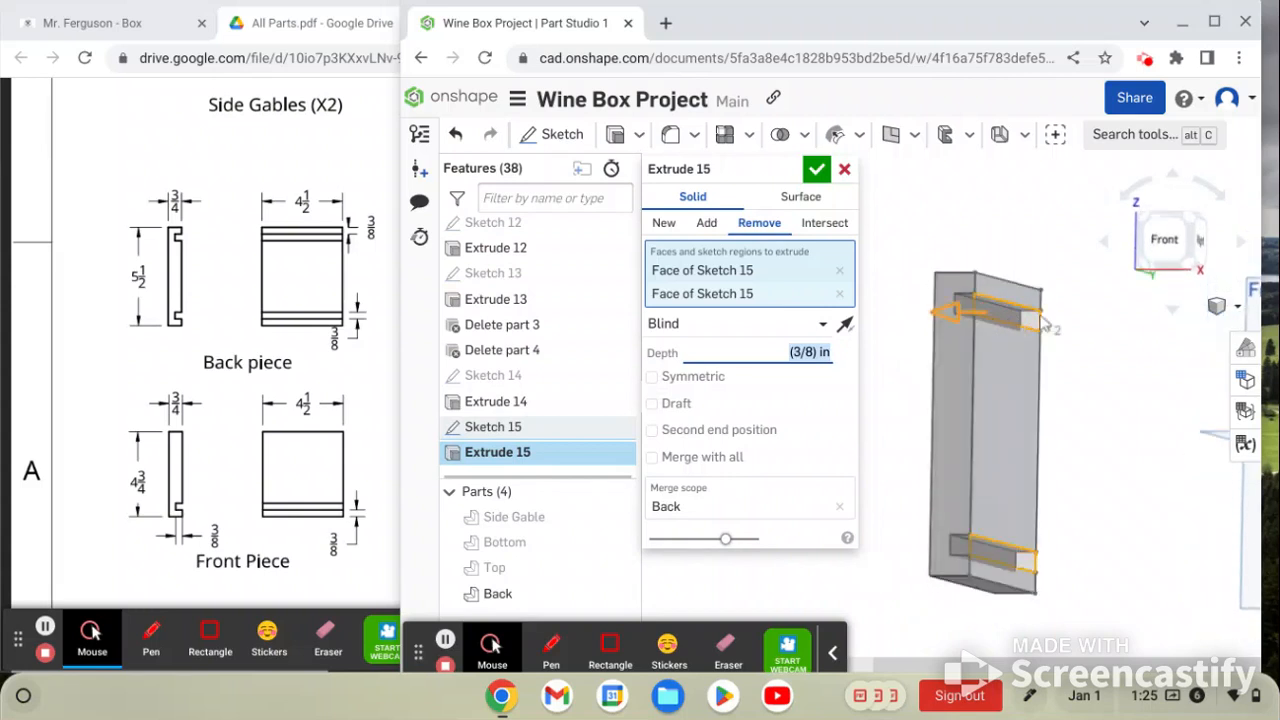
pyautogui.rightClick(1036, 442)
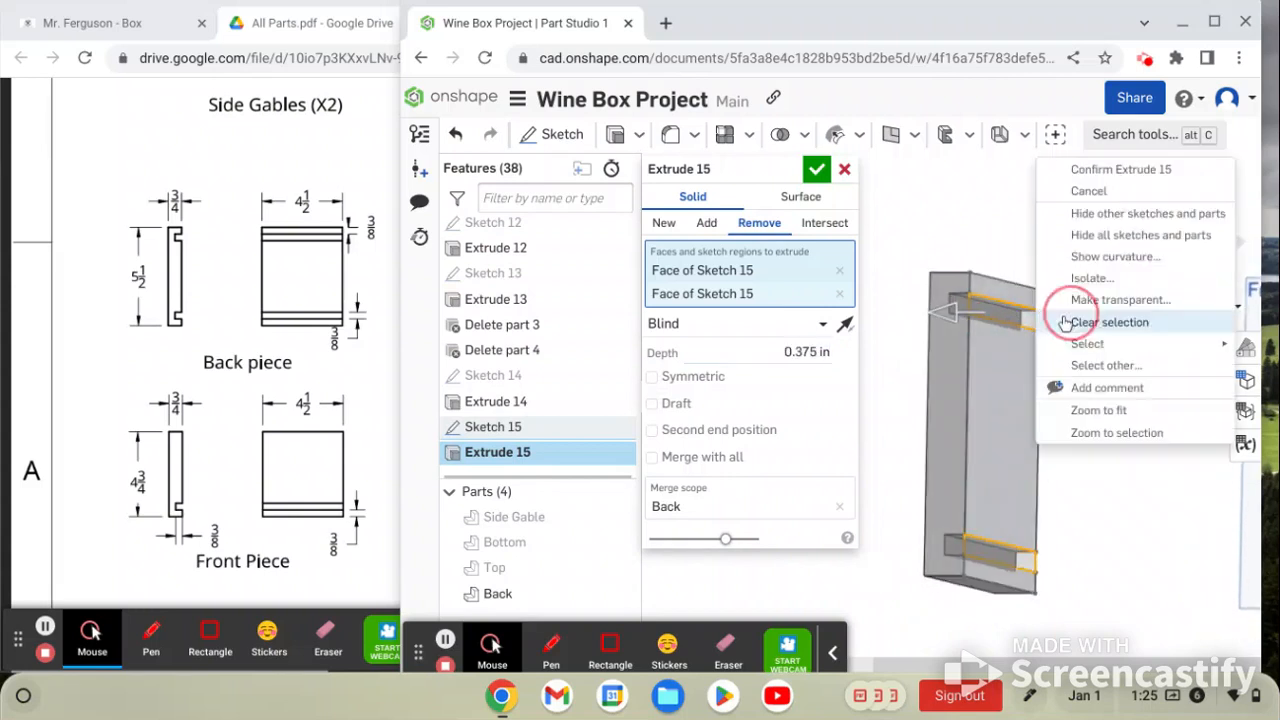
pyautogui.click(989, 258)
pyautogui.moveTo(985, 404); pyautogui.dragTo(978, 426, button='right')
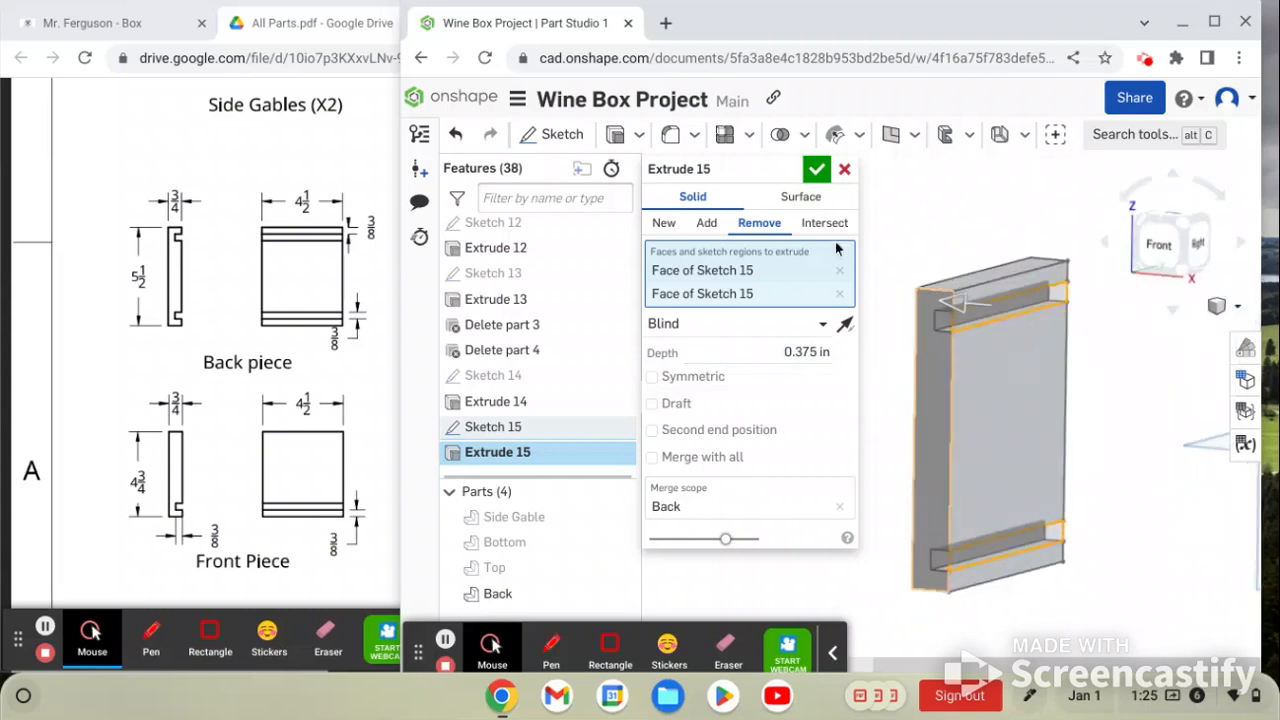
pyautogui.click(826, 172)
# Examine the grooved Back part in the front and right views against the back piece drawing
pyautogui.moveTo(955, 382); pyautogui.dragTo(995, 398, button='right')
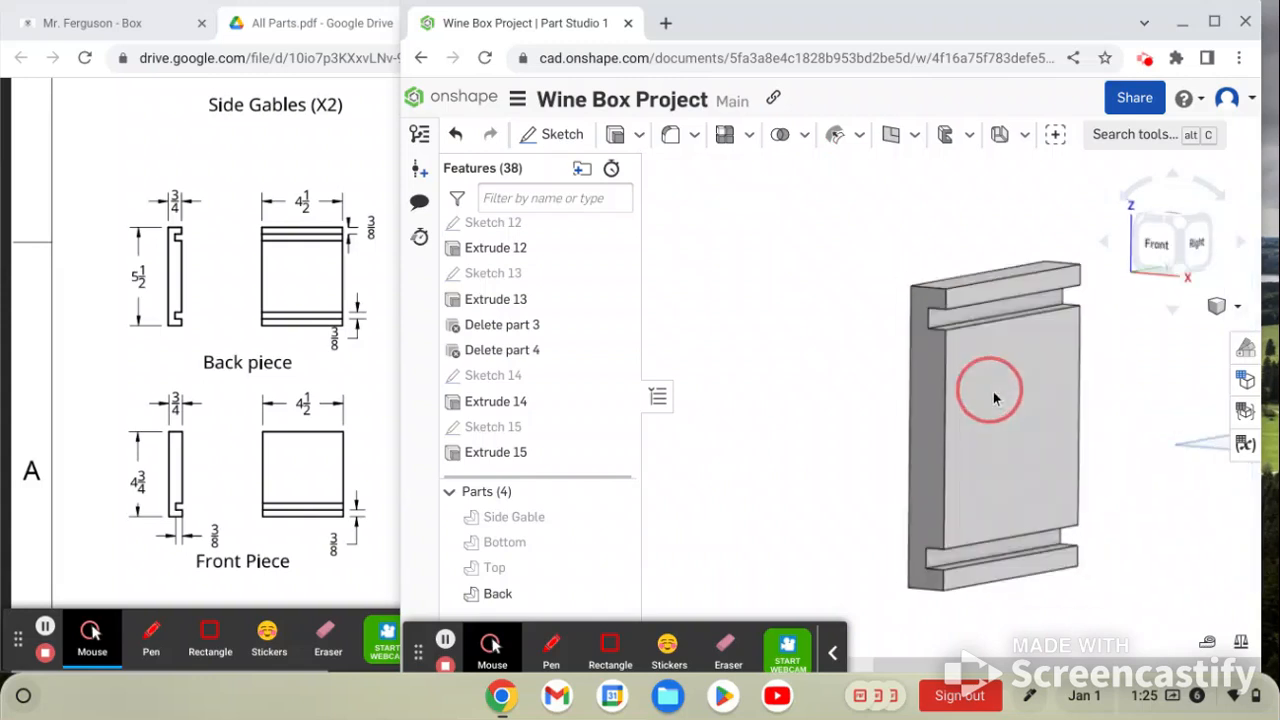
pyautogui.scroll(-3, 857, 367)
pyautogui.moveTo(857, 367); pyautogui.dragTo(920, 360, button='right')
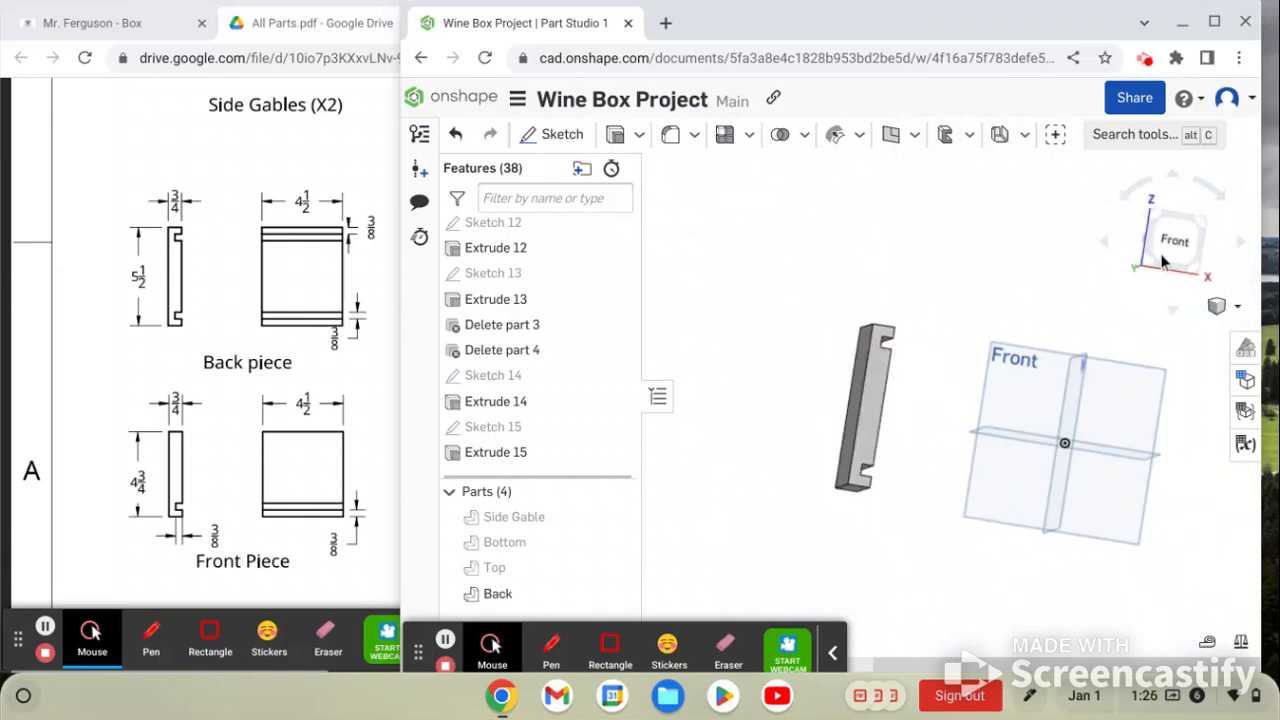
pyautogui.click(1165, 250)
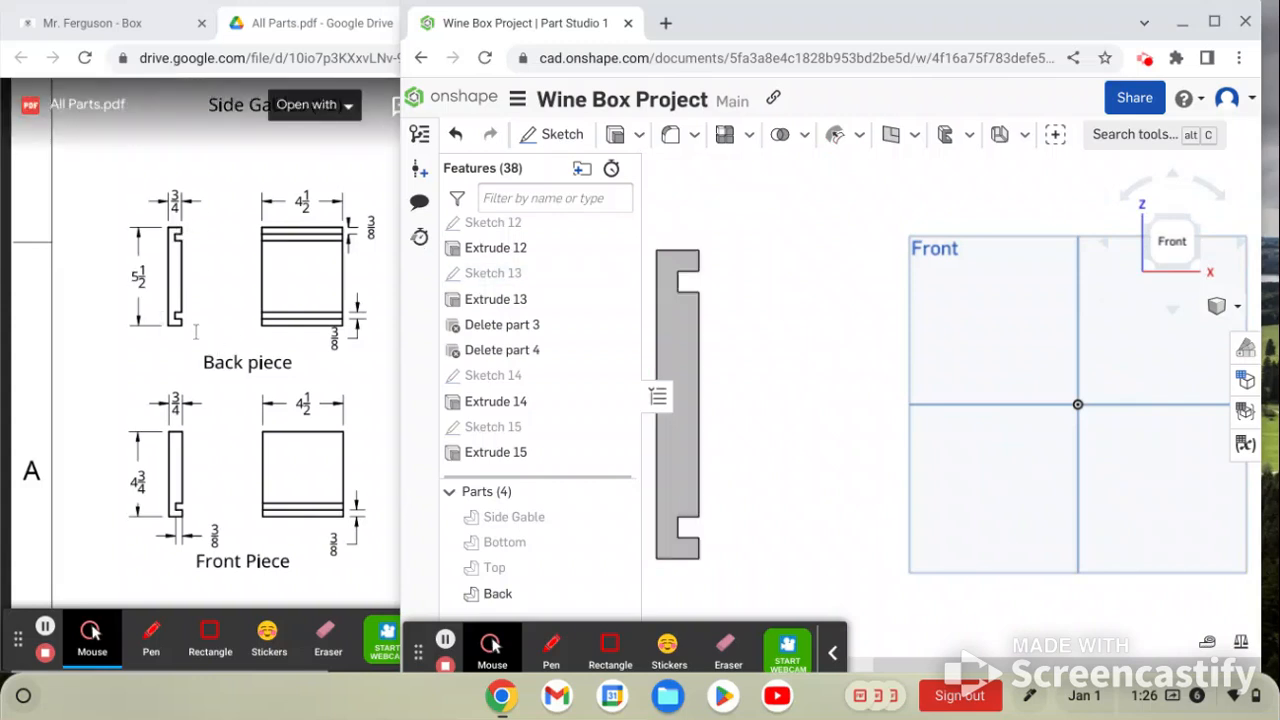
pyautogui.moveTo(843, 389); pyautogui.dragTo(782, 393, button='right')
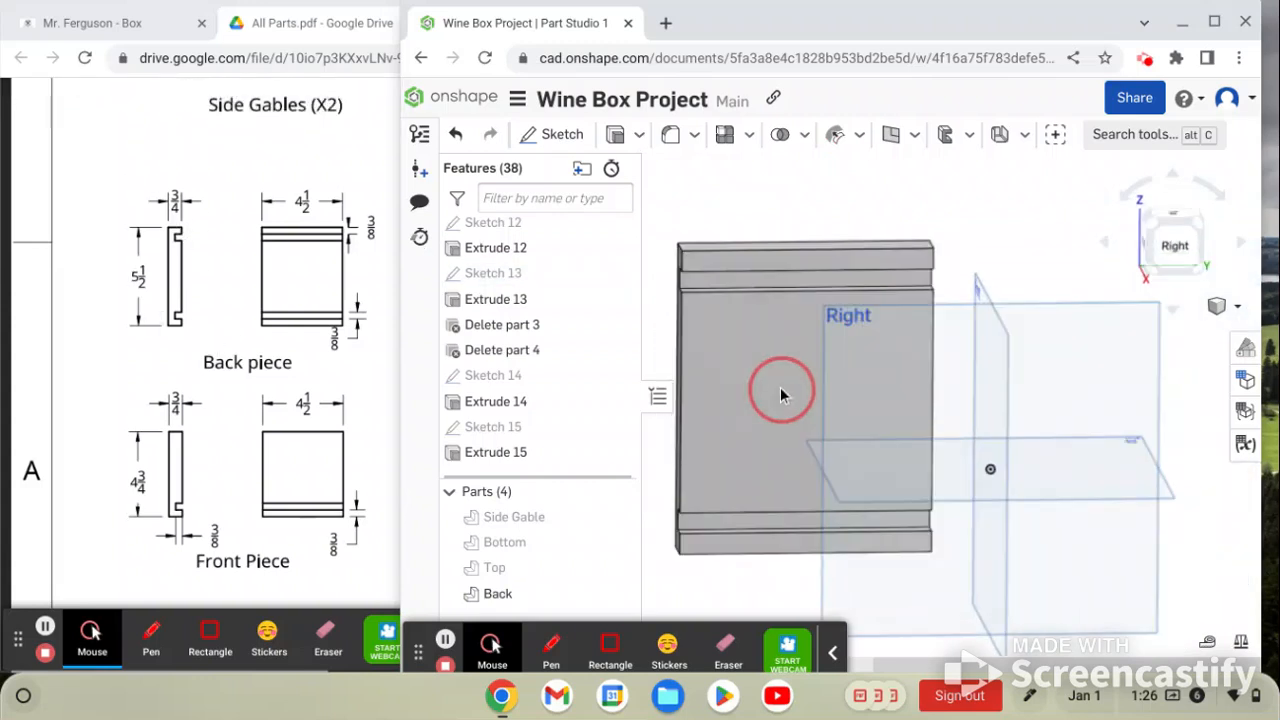
pyautogui.click(1173, 248)
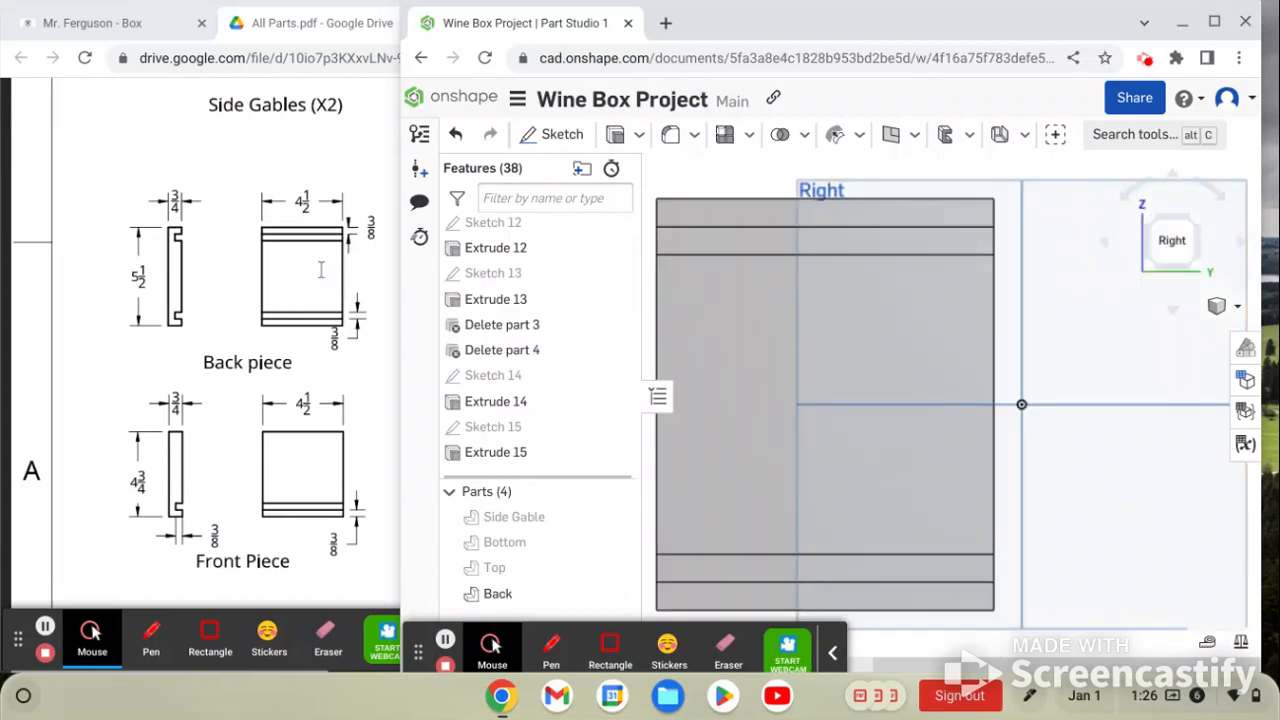
pyautogui.click(1178, 250)
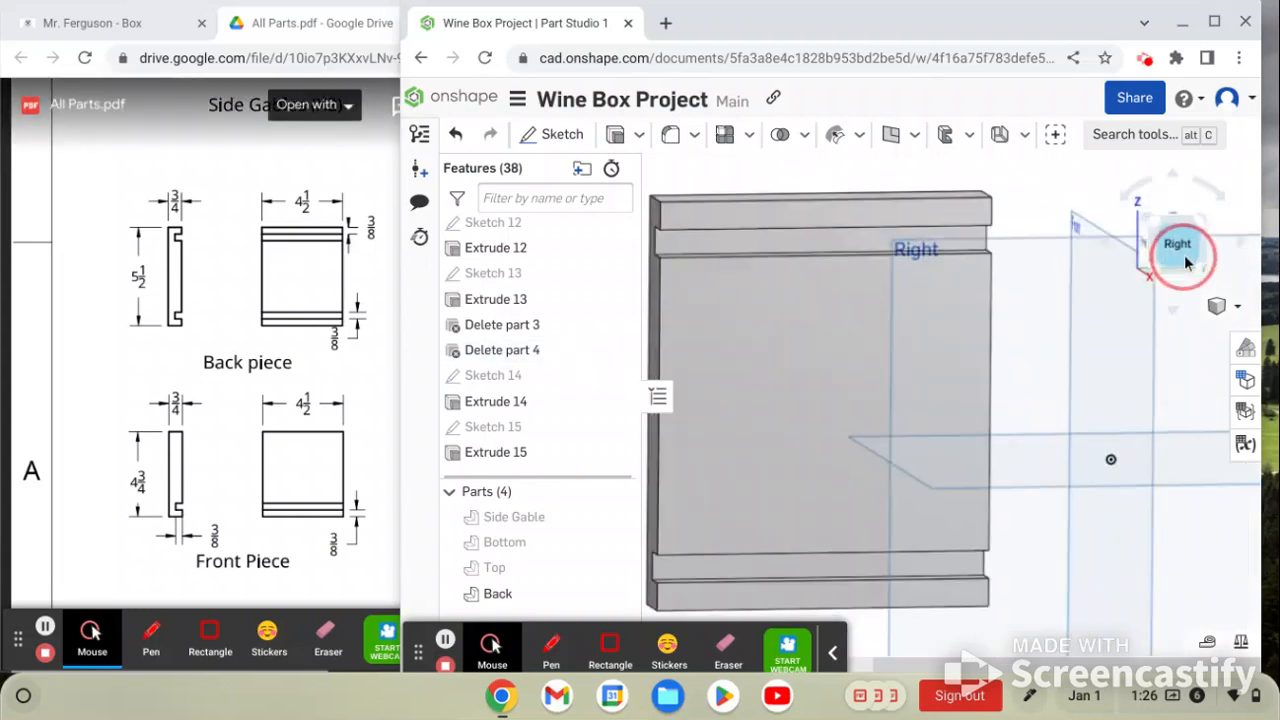
pyautogui.click(1148, 255)
pyautogui.moveTo(839, 340); pyautogui.dragTo(836, 355, button='right')
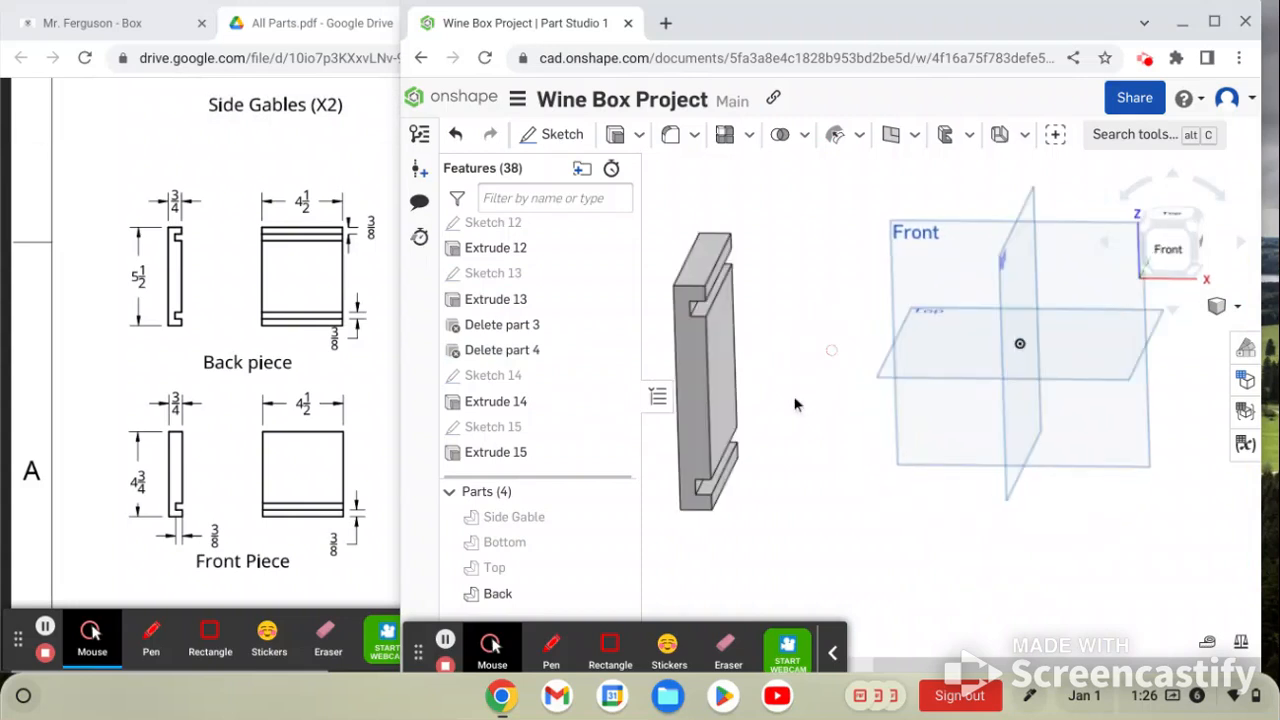
# Show the Side Gable, Bottom and Top parts again and check how they fit together with the Back
pyautogui.click(616, 519)
pyautogui.click(616, 542)
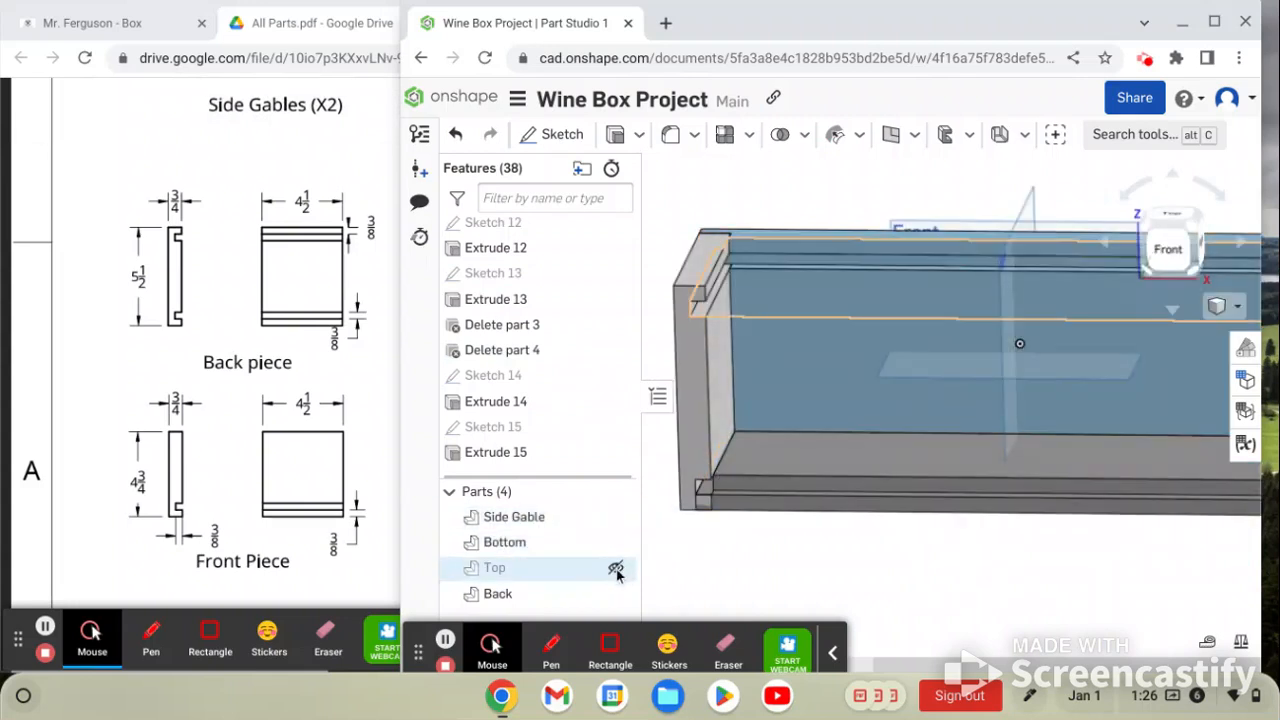
pyautogui.click(616, 568)
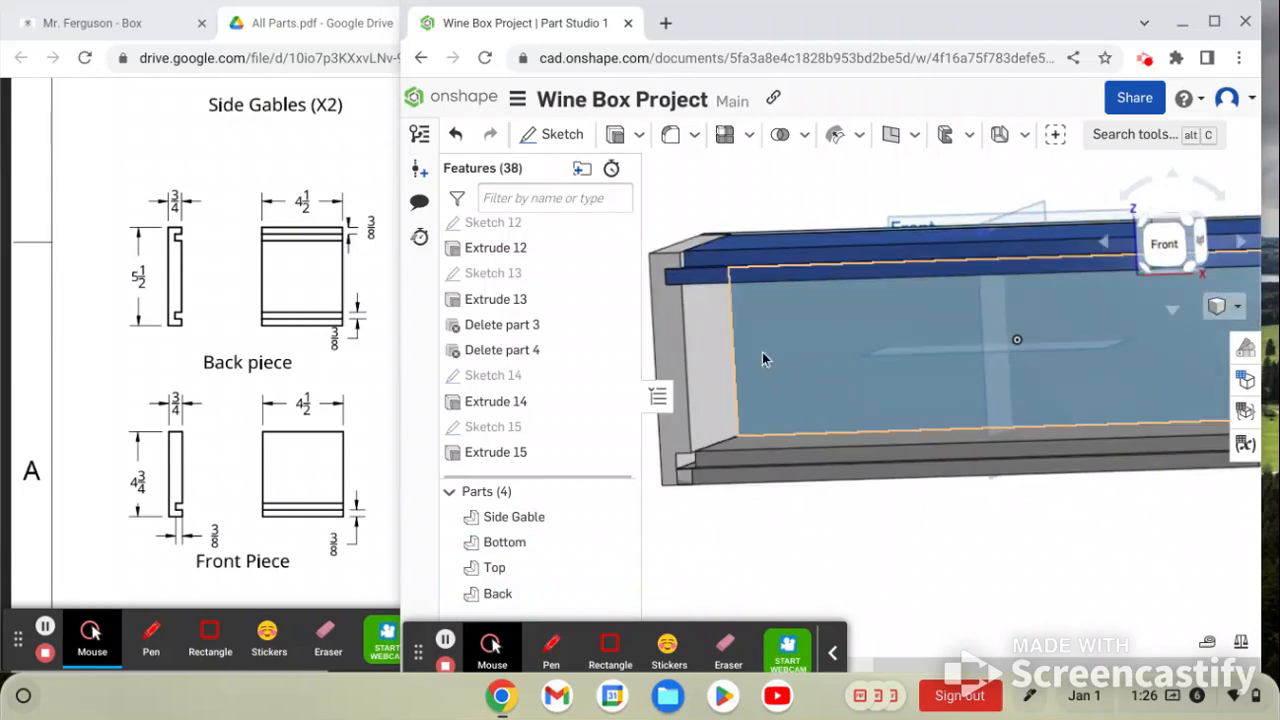
pyautogui.moveTo(762, 352); pyautogui.dragTo(1040, 517, button='right')
pyautogui.scroll(-4, 728, 470)
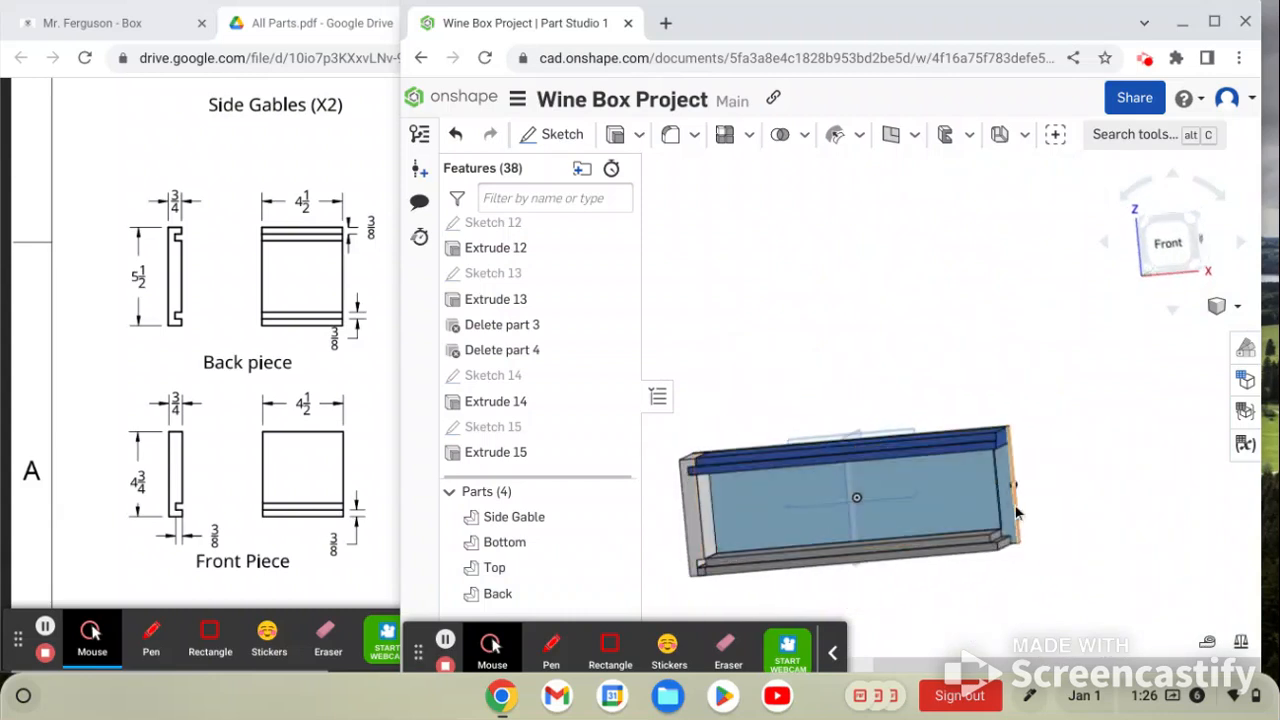
pyautogui.moveTo(873, 517); pyautogui.dragTo(699, 508, button='right')
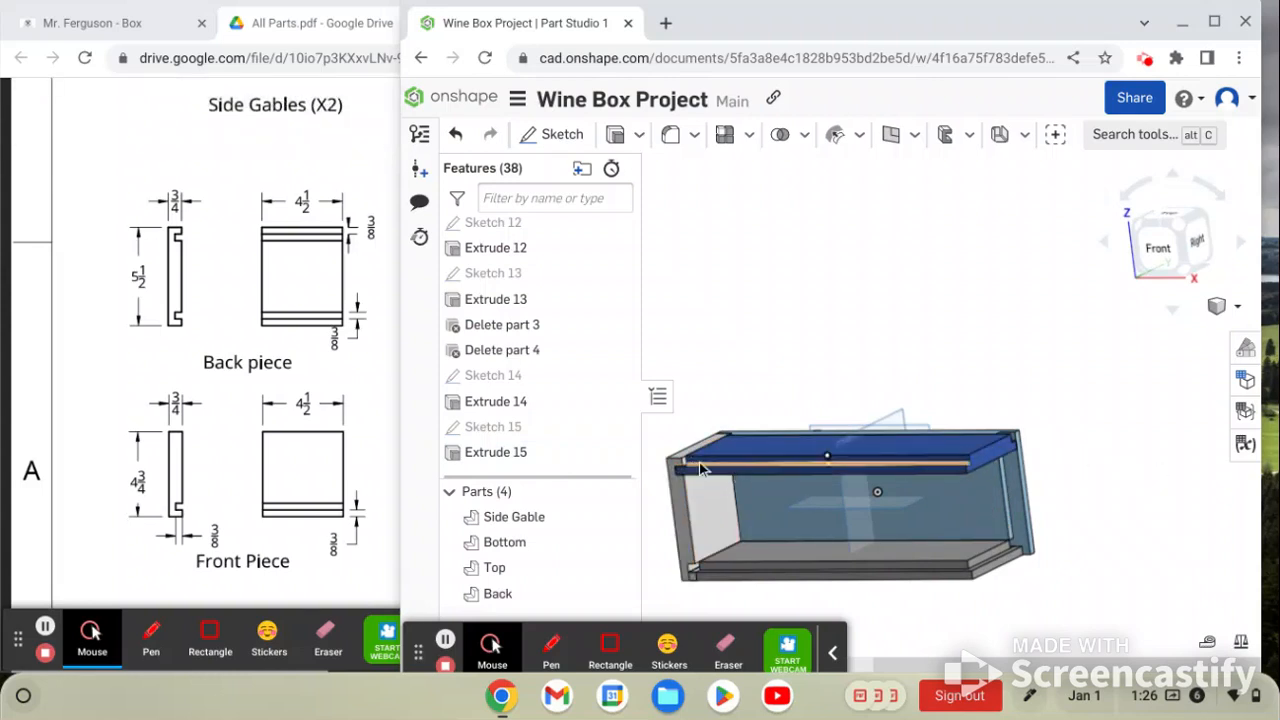
pyautogui.moveTo(700, 468); pyautogui.dragTo(980, 428, button='right')
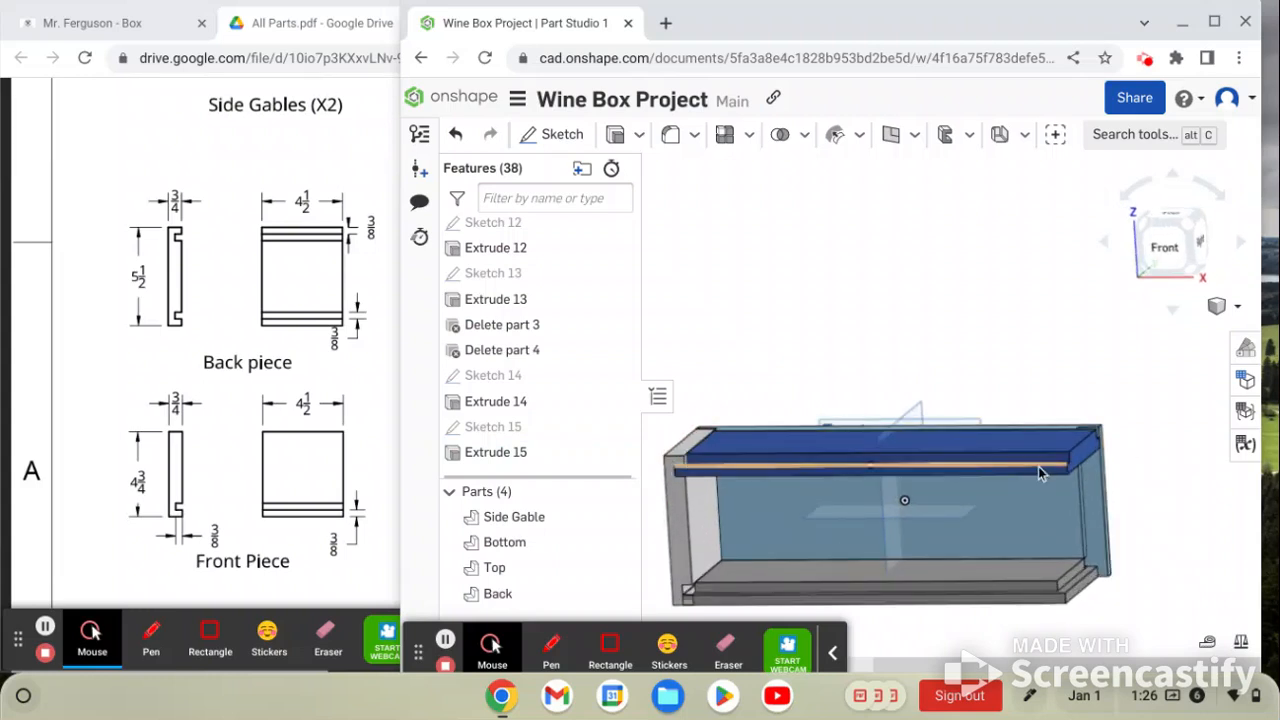
pyautogui.moveTo(1038, 466); pyautogui.dragTo(1018, 402, button='right')
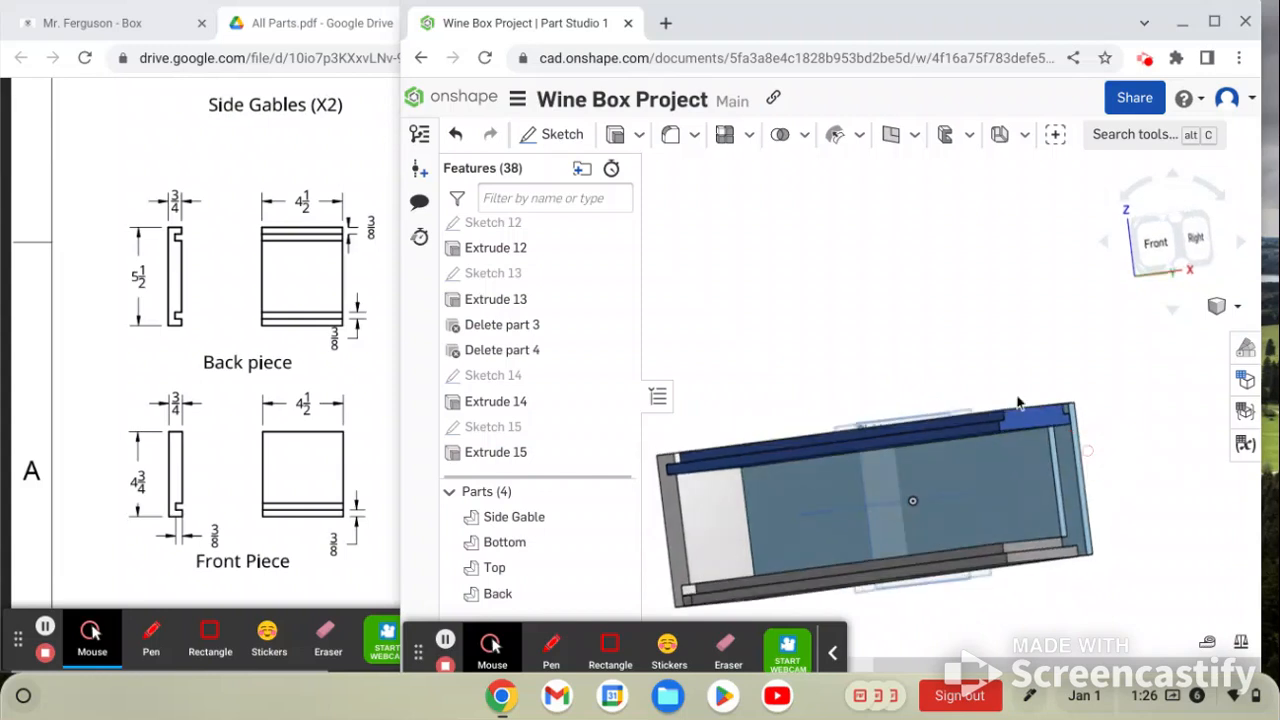
# Start a new sketch on the Side Gable's narrow end face at the box's open end, opposite the Back
pyautogui.click(556, 134)
pyautogui.scroll(2, 985, 429)
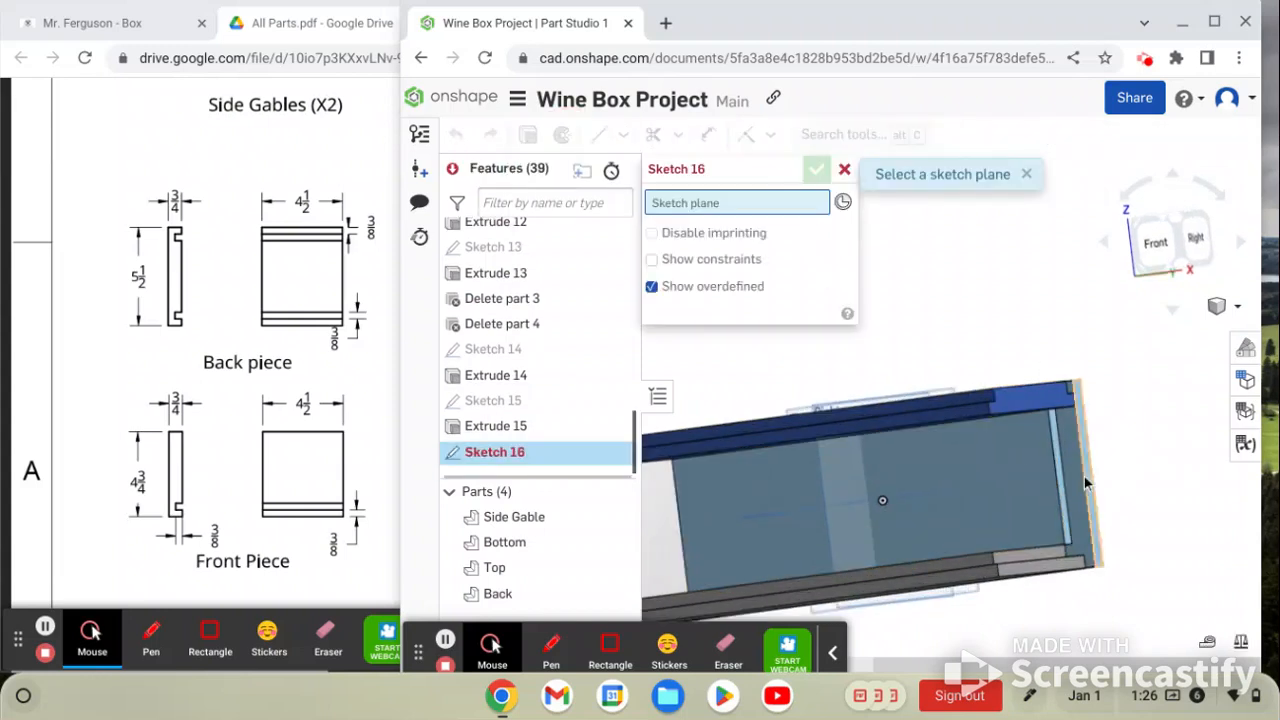
pyautogui.scroll(2, 1097, 503)
pyautogui.moveTo(1097, 503); pyautogui.dragTo(1086, 538, button='right')
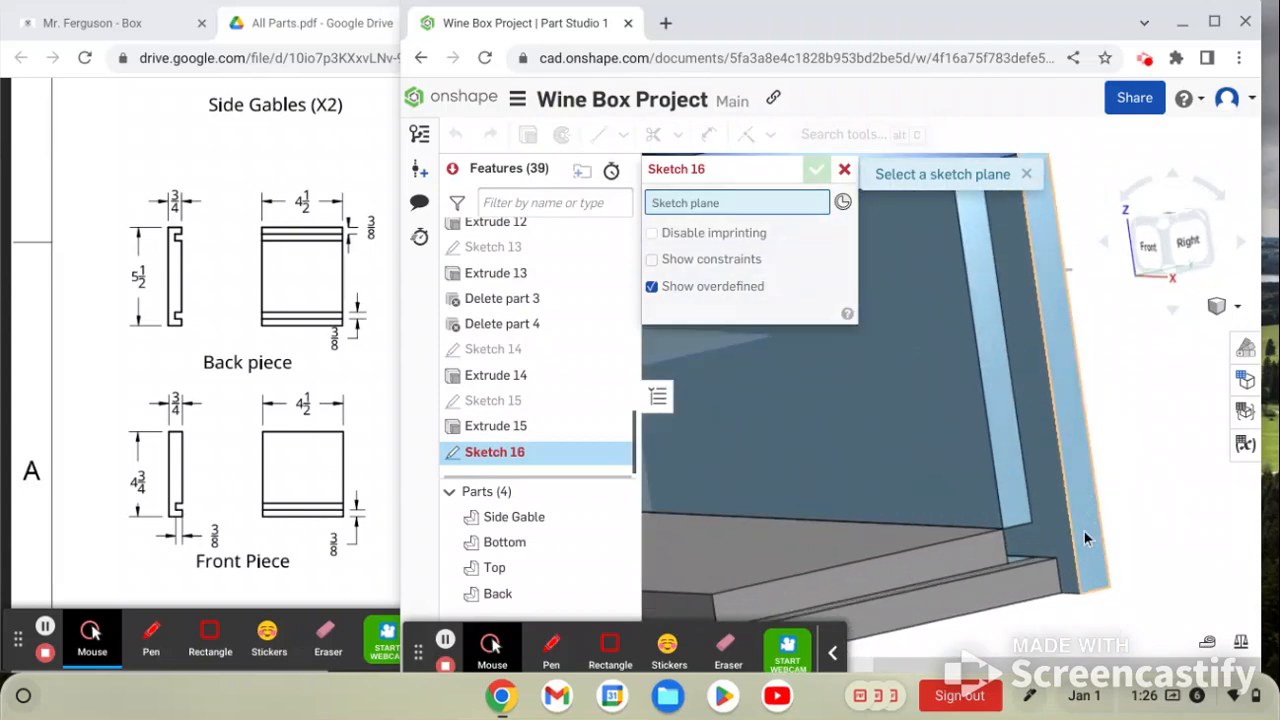
pyautogui.click(1090, 537)
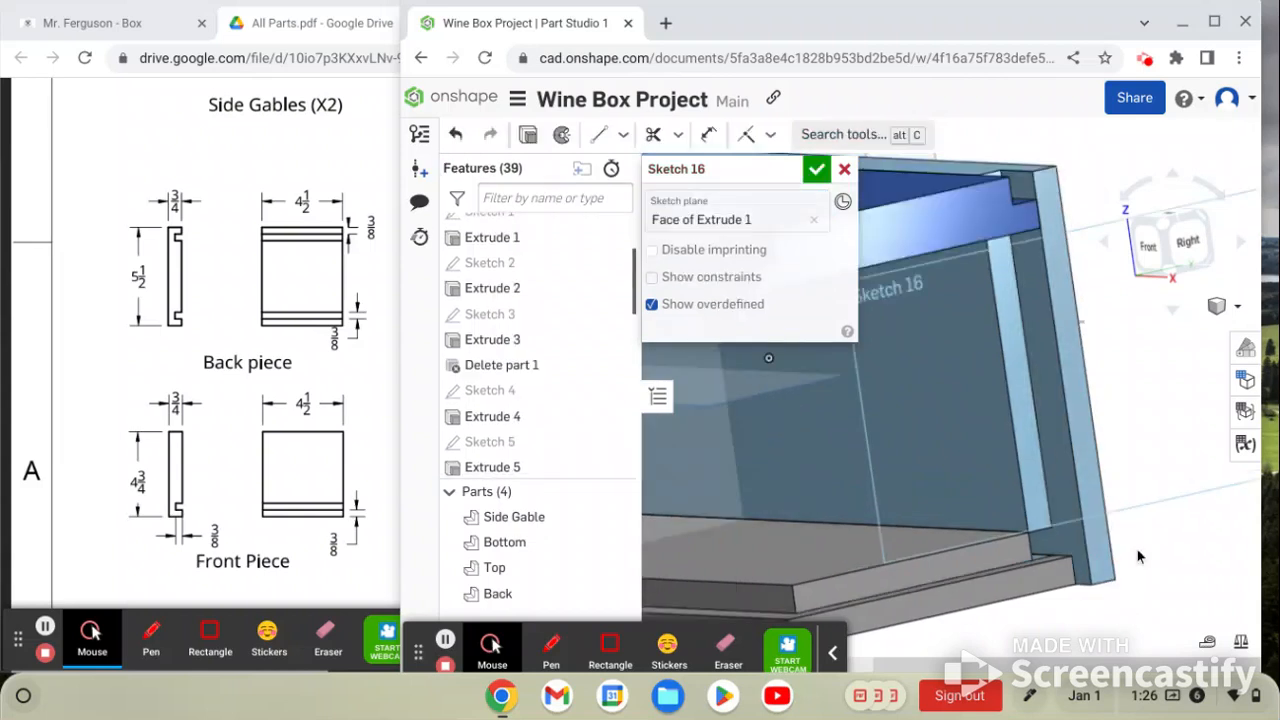
pyautogui.scroll(-1, 1131, 548)
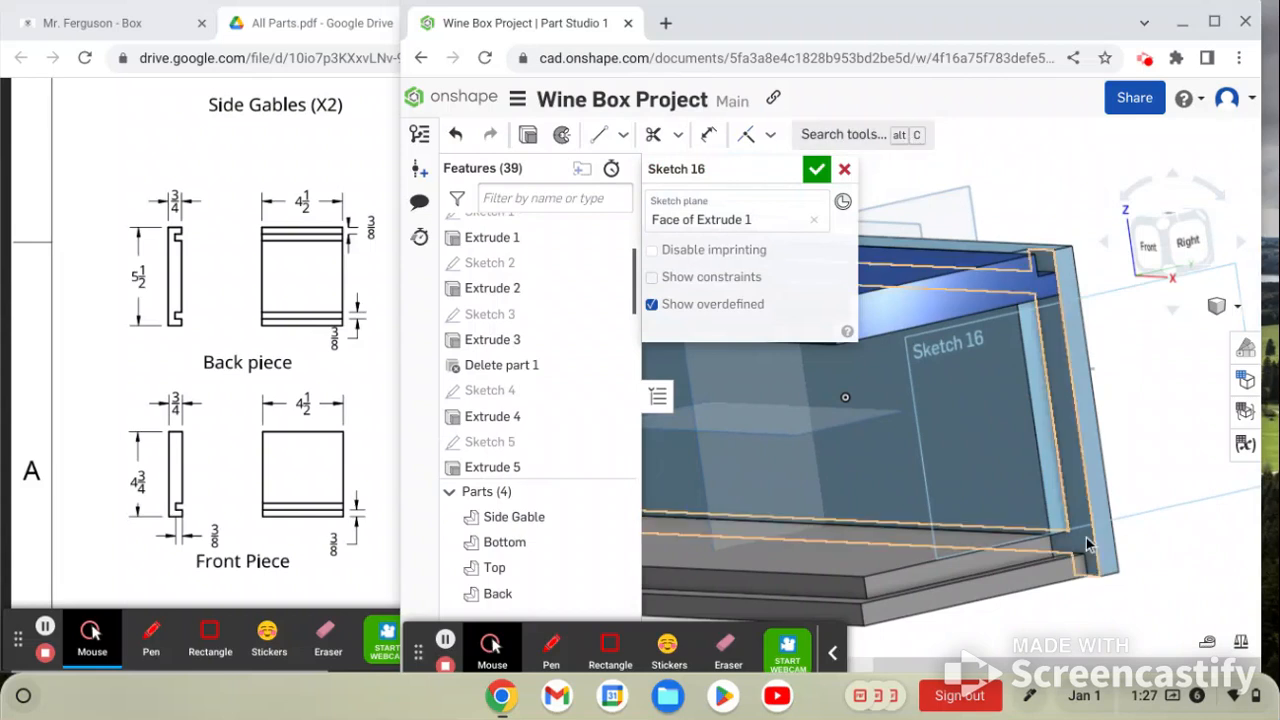
pyautogui.scroll(5, 1118, 572)
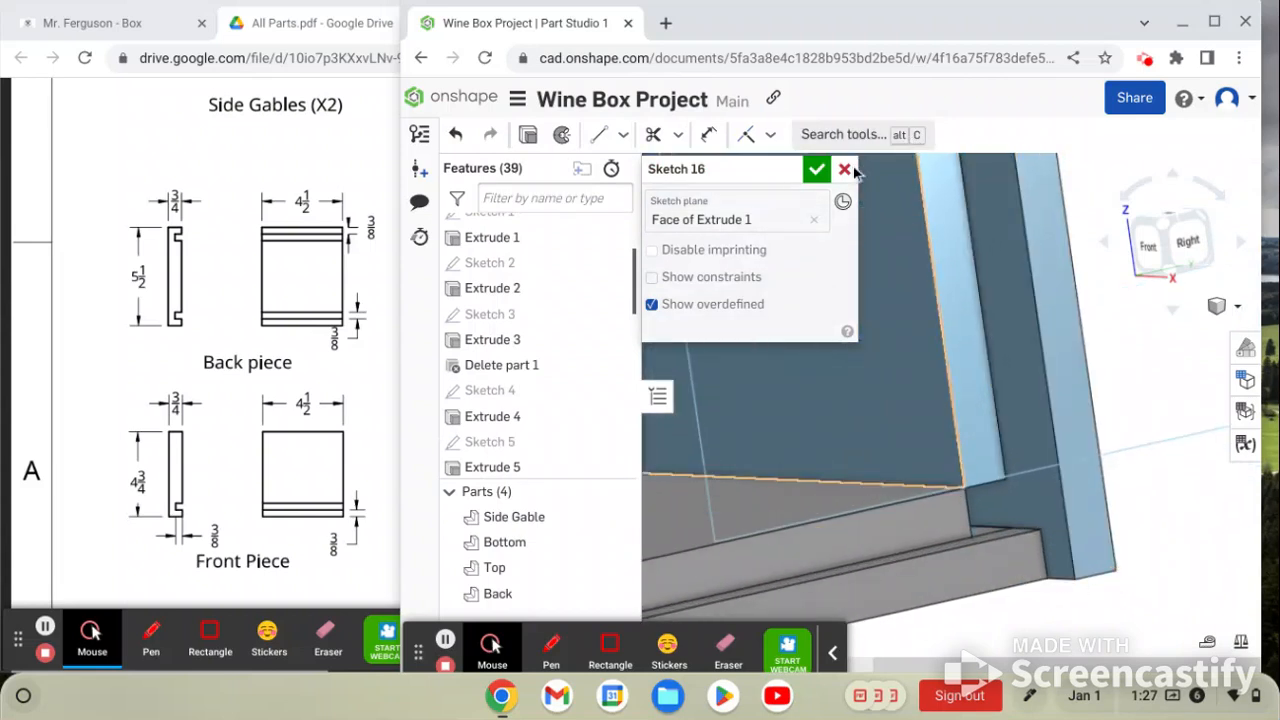
# Draw a 4.5 by 4.75 in corner rectangle across the box's open end, between the Top's lower edge and the Side Gable's bottom corner
pyautogui.click(845, 134)
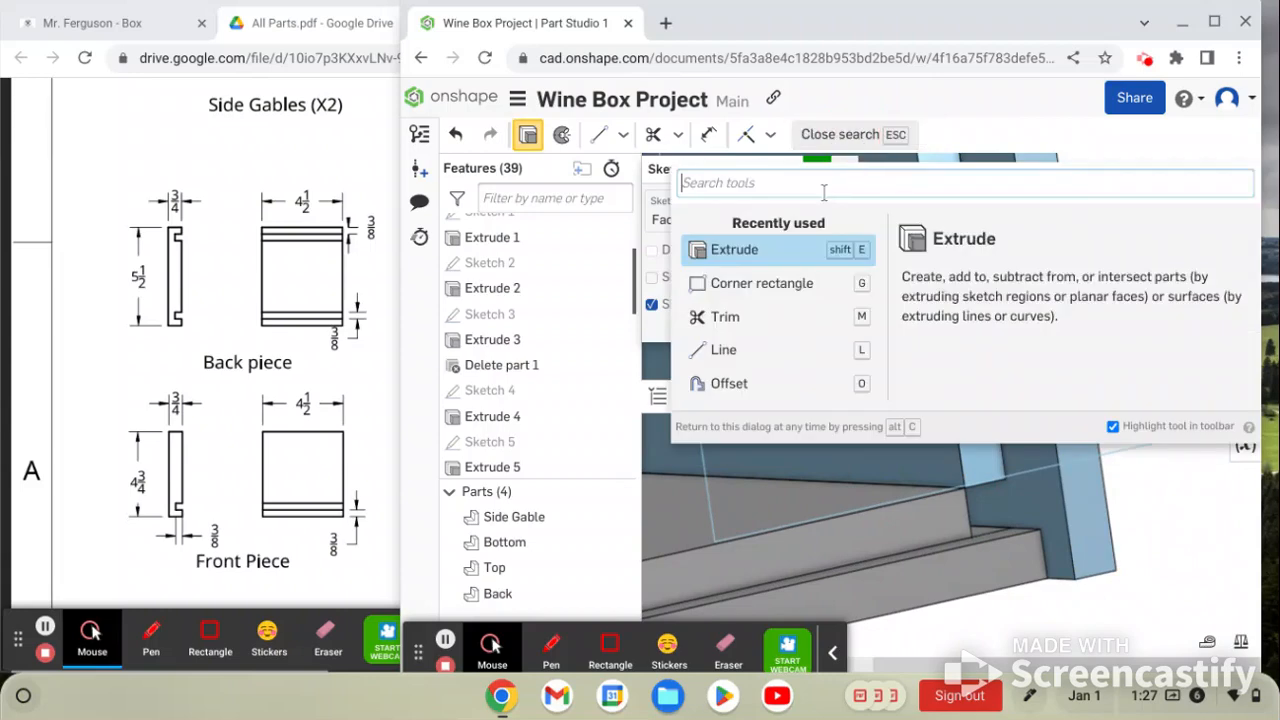
pyautogui.click(824, 293)
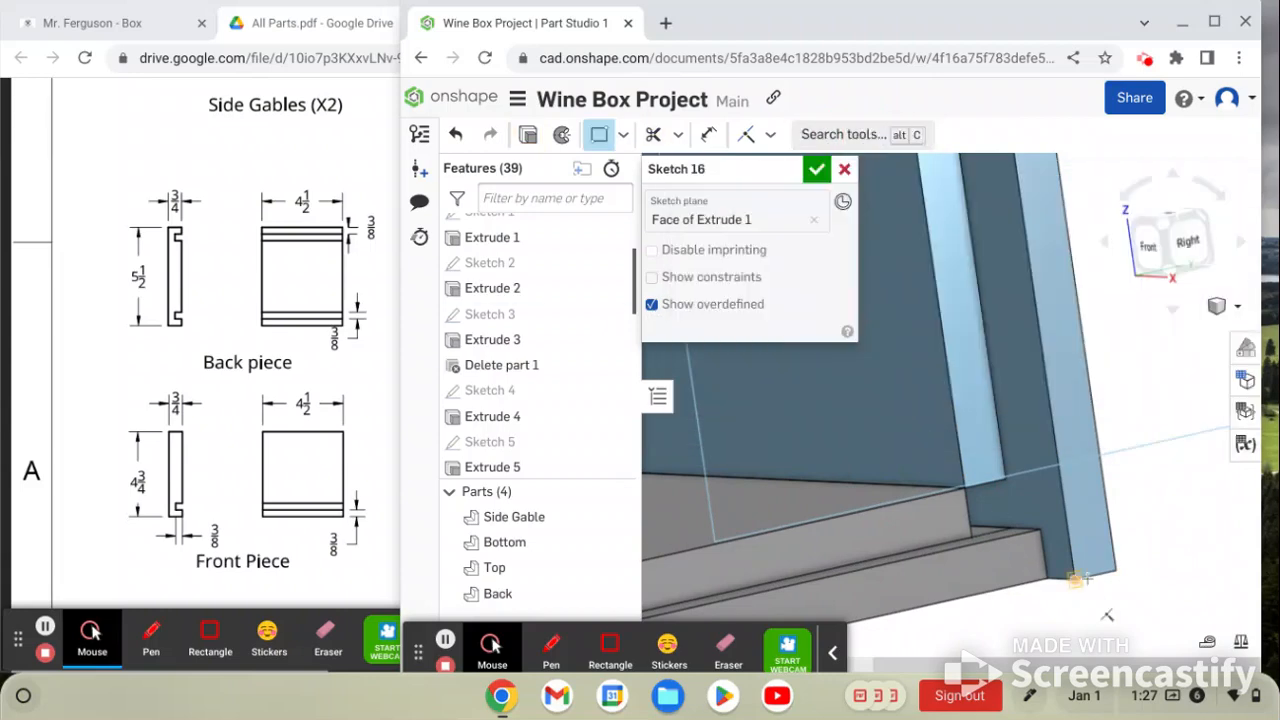
pyautogui.scroll(-4, 1085, 582)
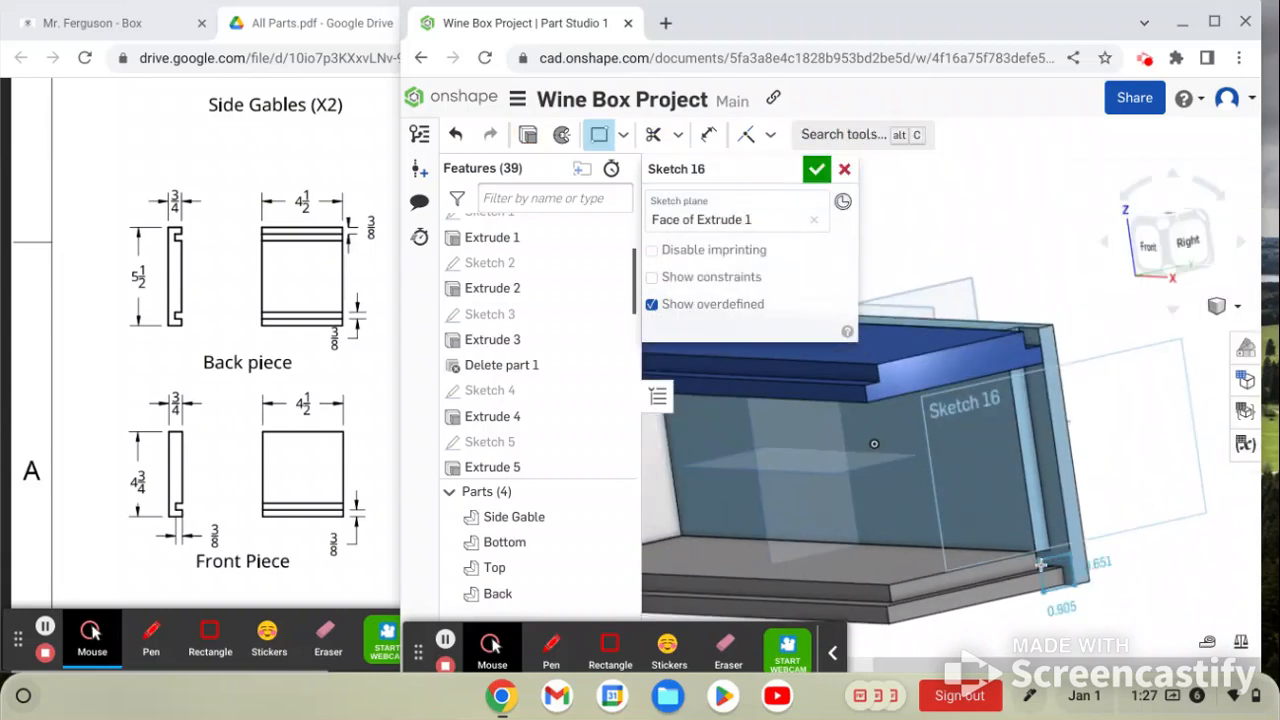
pyautogui.moveTo(1040, 560)
pyautogui.mouseDown(button='right')
pyautogui.moveTo(1023, 543)
pyautogui.moveTo(1020, 564)
pyautogui.mouseUp(button='right')
pyautogui.scroll(-1, 1020, 564)
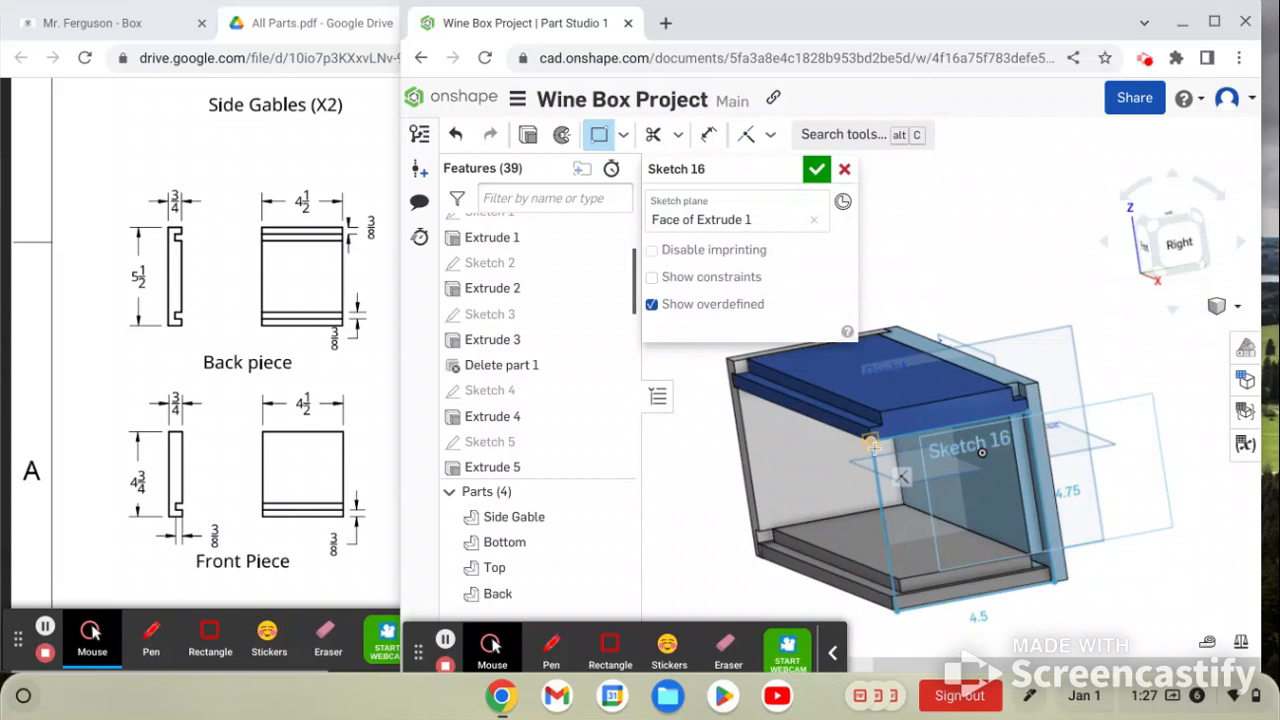
pyautogui.scroll(3, 870, 441)
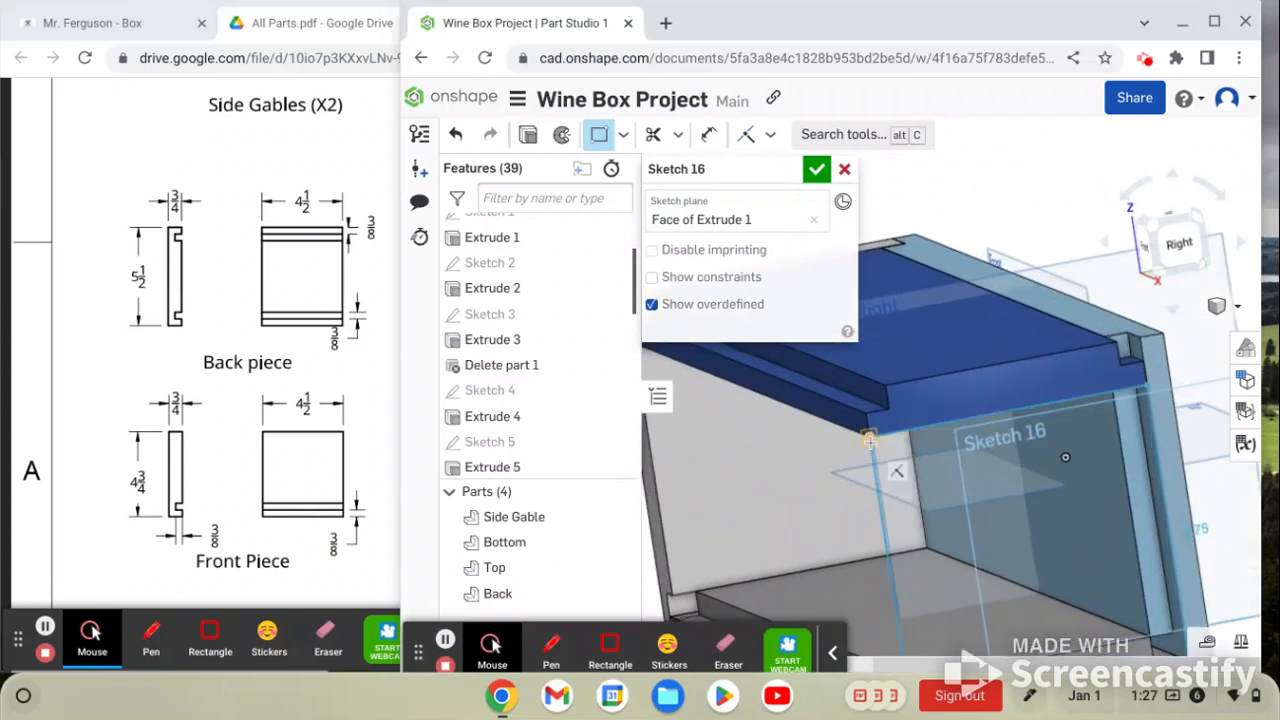
pyautogui.scroll(-2, 870, 437)
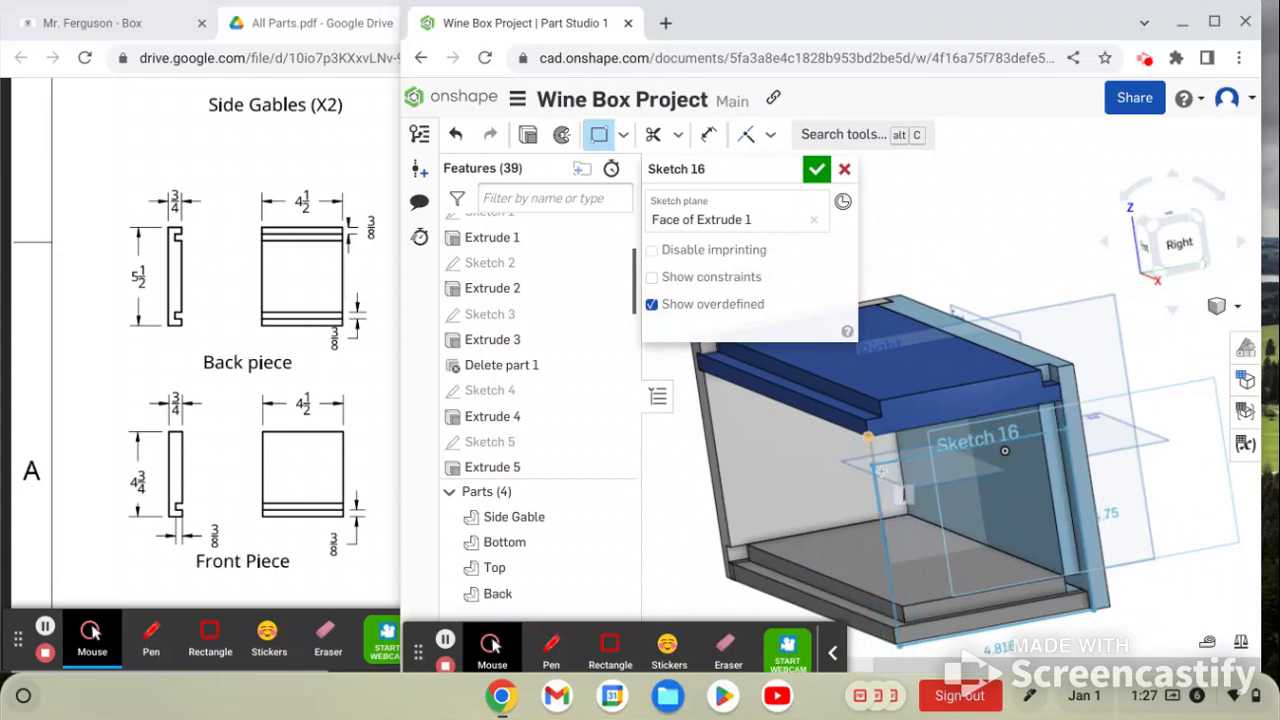
pyautogui.moveTo(876, 440)
pyautogui.mouseDown(button='right')
pyautogui.moveTo(871, 466)
pyautogui.moveTo(907, 553)
pyautogui.moveTo(945, 560)
pyautogui.mouseUp(button='right')
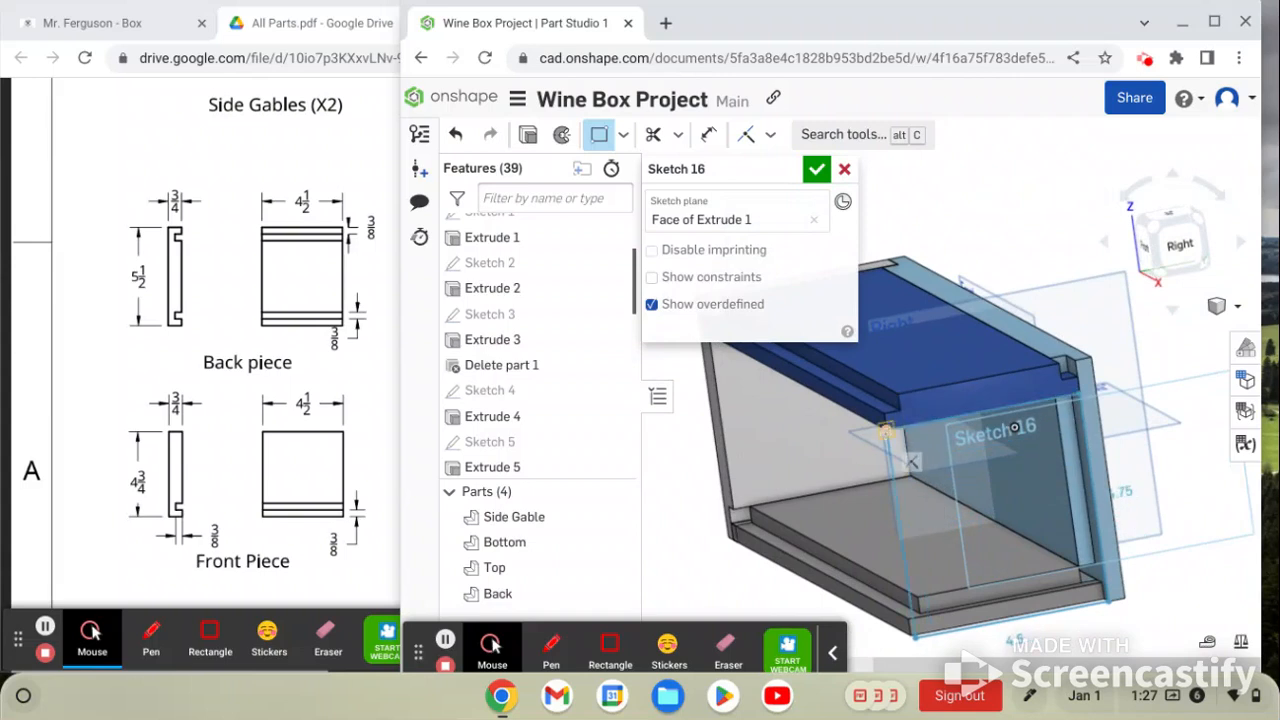
pyautogui.click(887, 430)
pyautogui.click(1108, 601)
# Extrude the open-end rectangle 3/4 in as a new part, with the direction flipped to go into the box
pyautogui.scroll(3, 1135, 501)
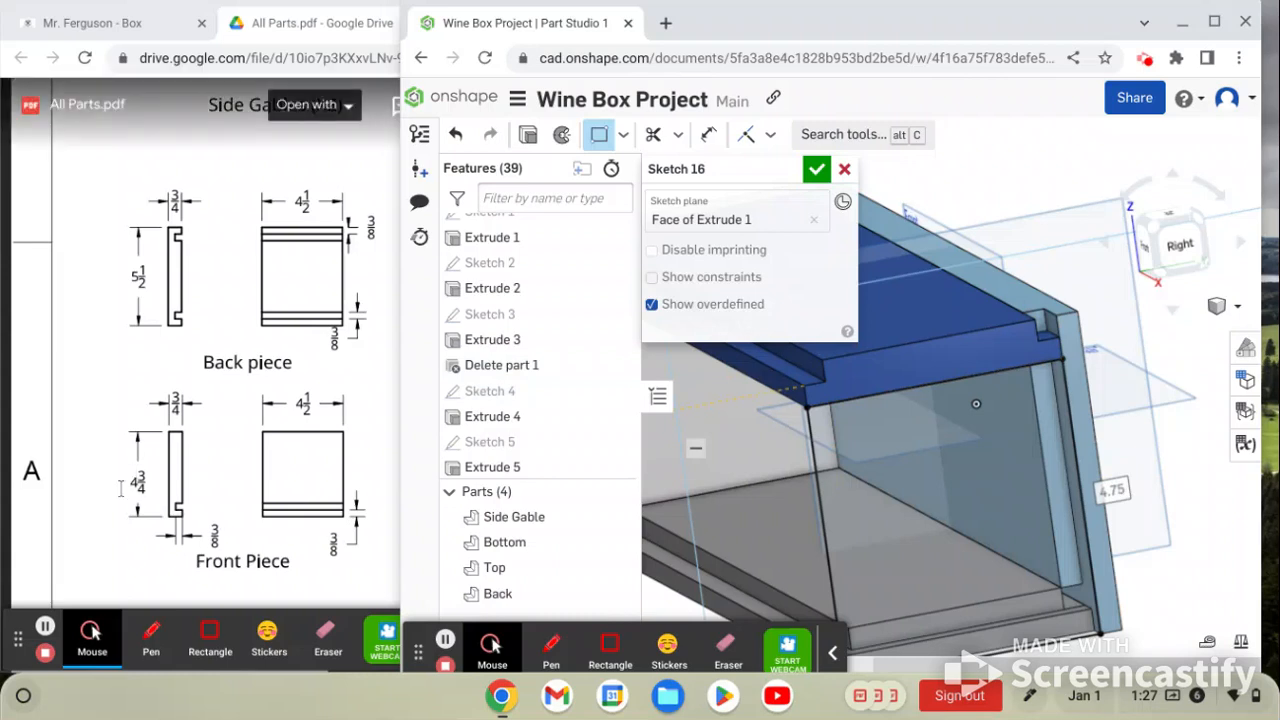
pyautogui.scroll(-3, 923, 442)
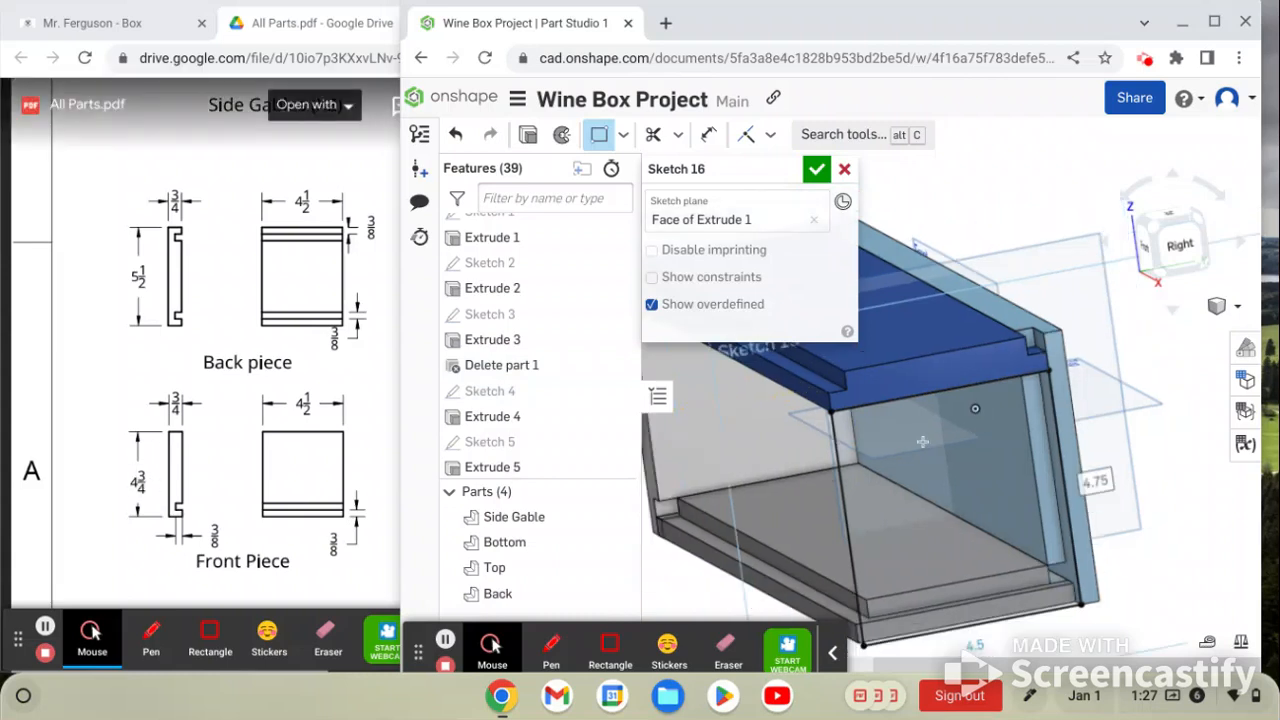
pyautogui.scroll(2, 971, 620)
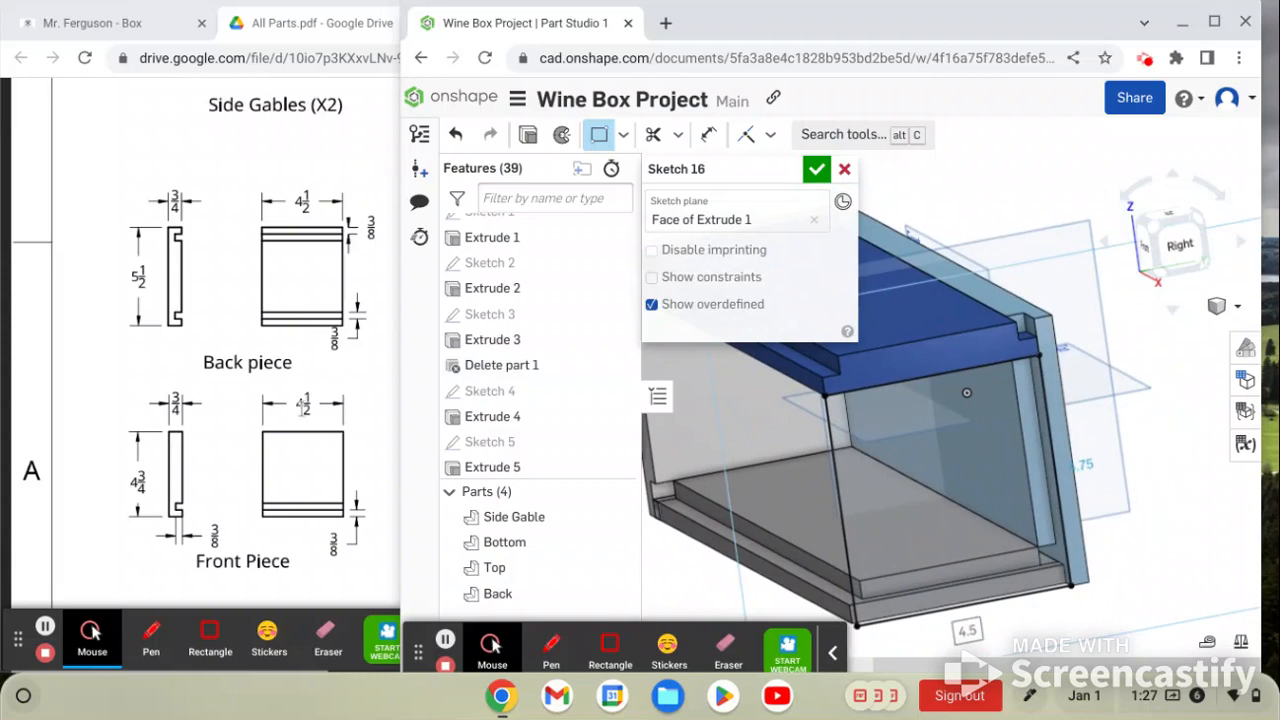
pyautogui.scroll(-1, 910, 446)
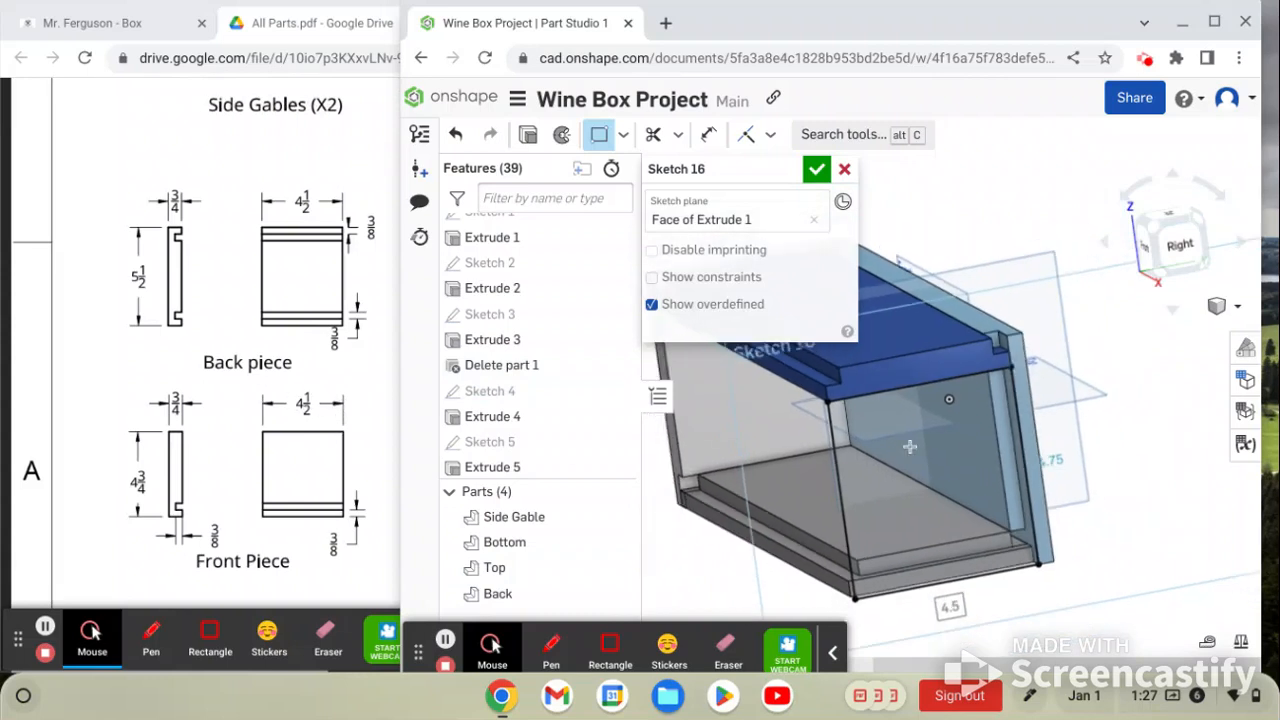
pyautogui.moveTo(894, 466); pyautogui.dragTo(915, 446, button='right')
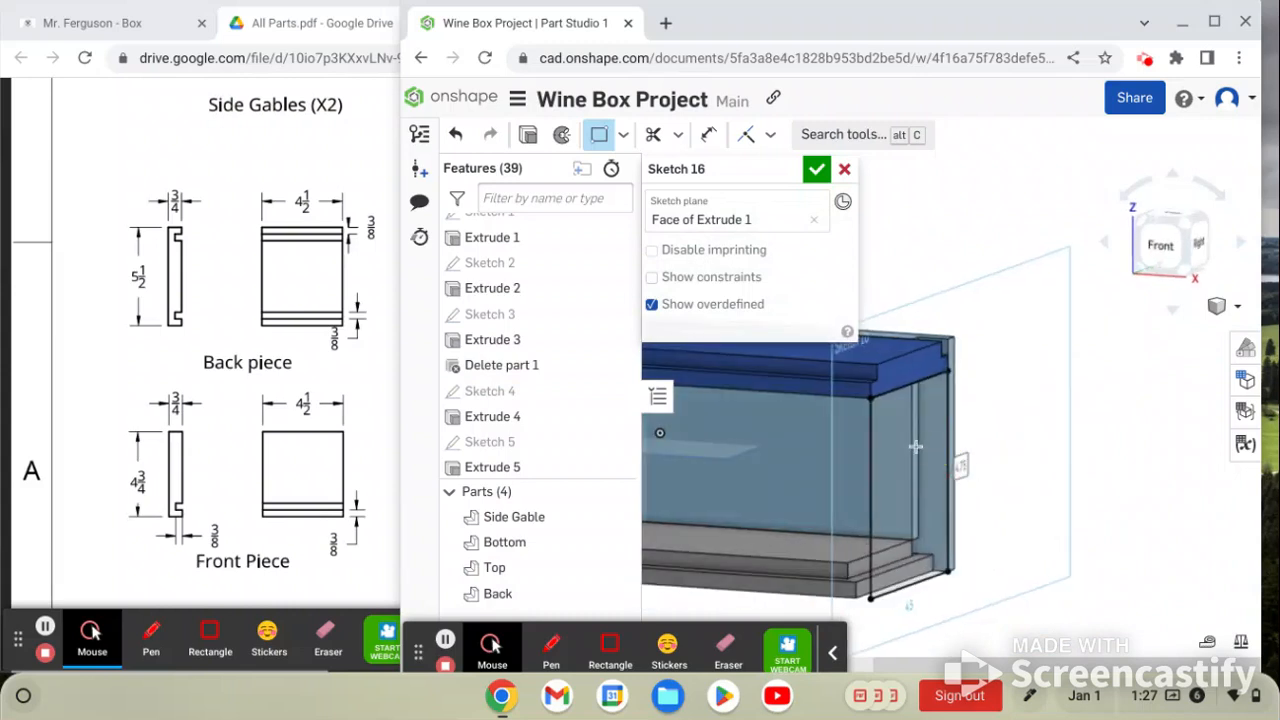
pyautogui.click(528, 137)
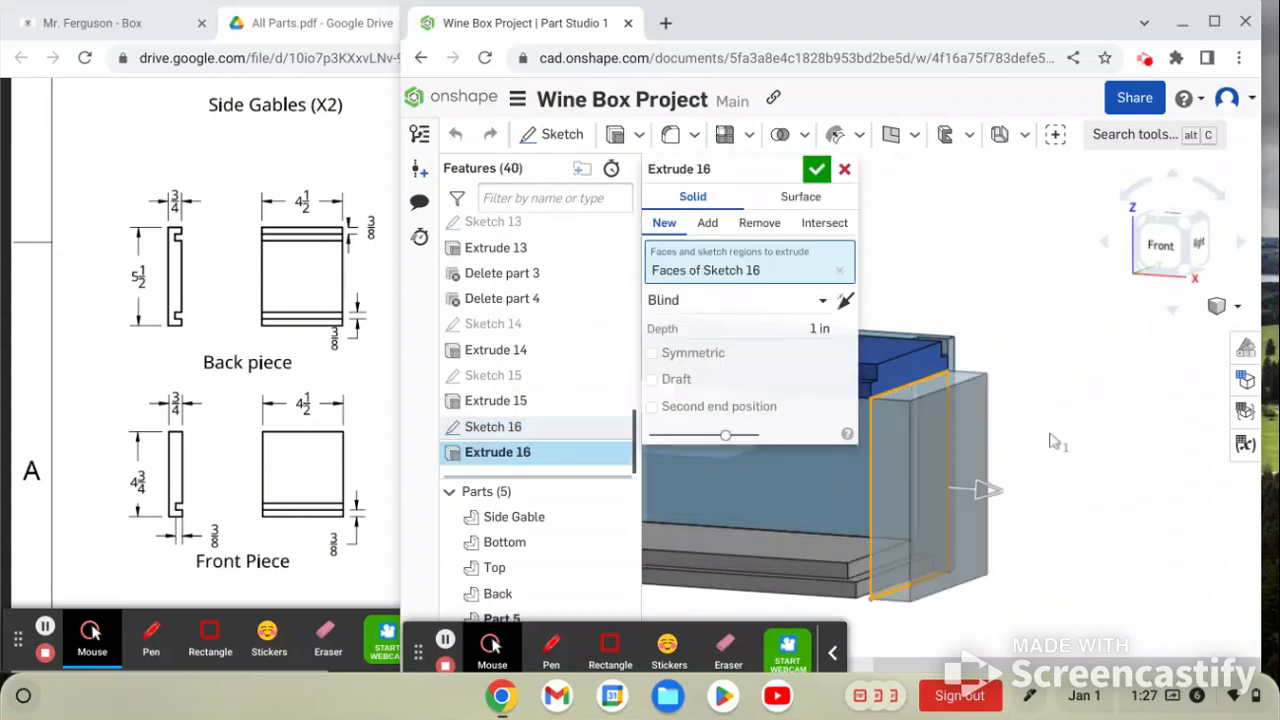
pyautogui.moveTo(1051, 443); pyautogui.dragTo(1022, 428, button='right')
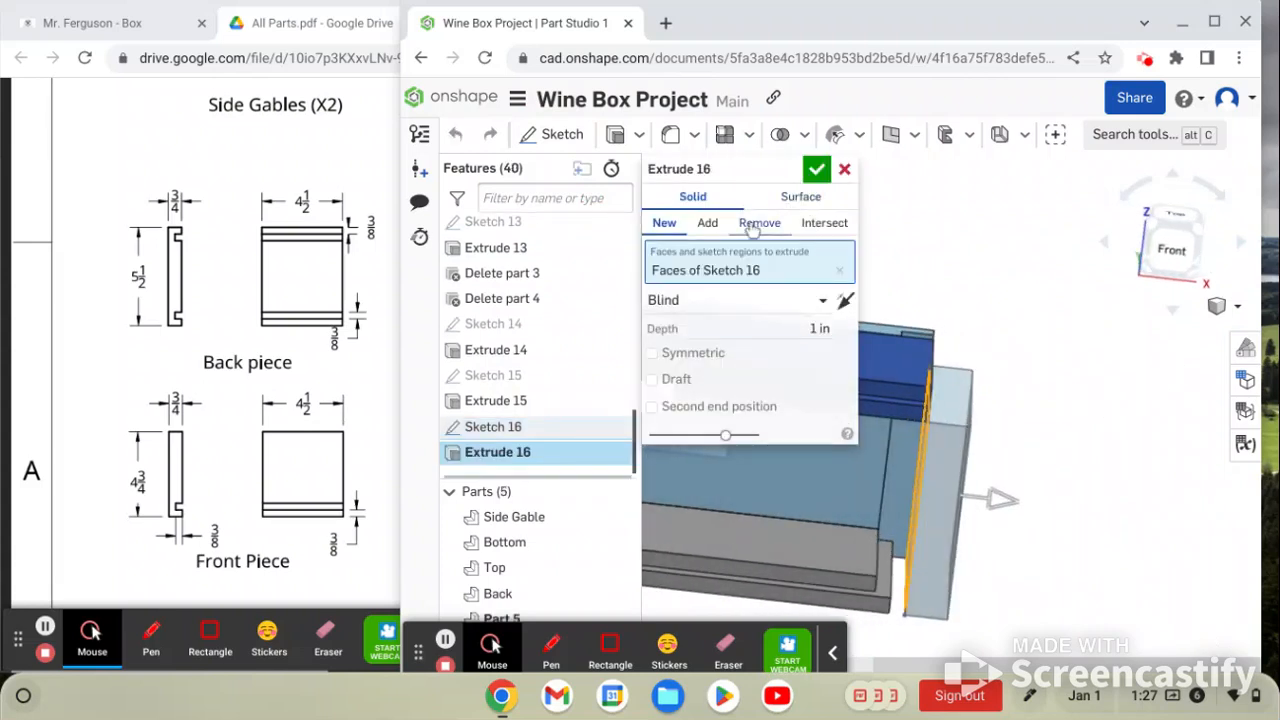
pyautogui.click(820, 330)
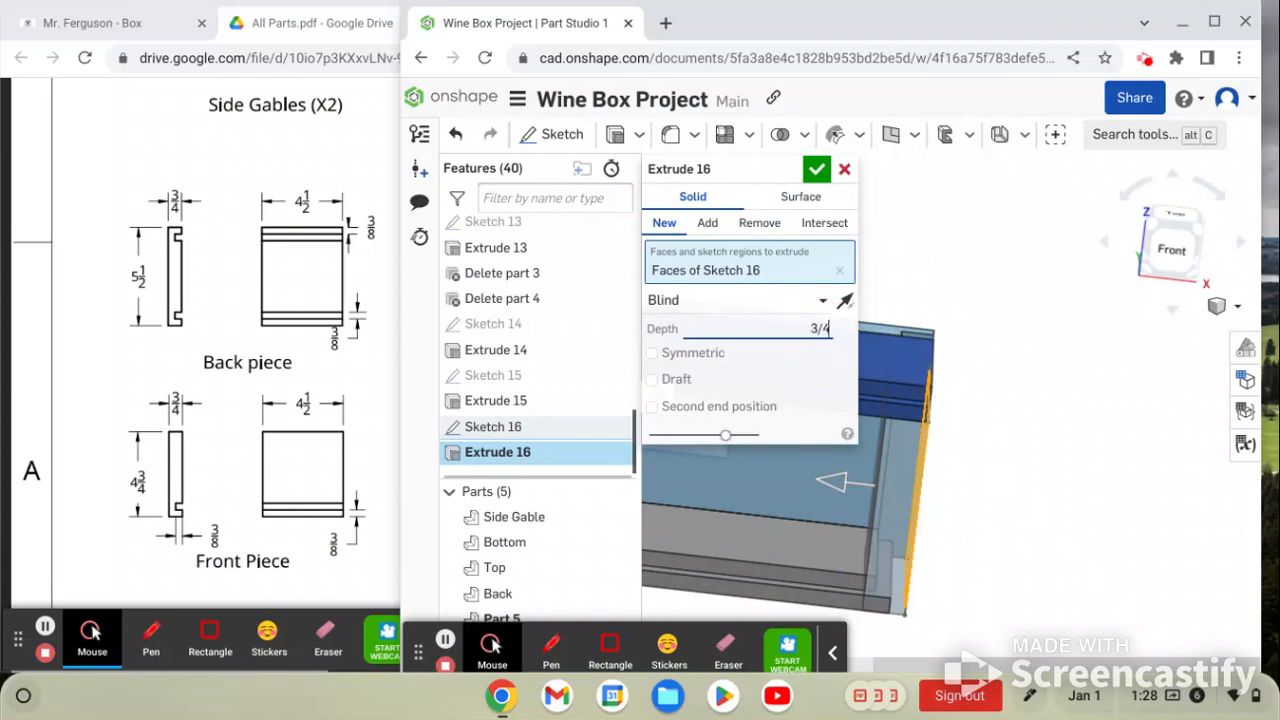
pyautogui.moveTo(878, 542)
pyautogui.mouseDown(button='right')
pyautogui.moveTo(852, 527)
pyautogui.moveTo(872, 545)
pyautogui.mouseUp(button='right')
pyautogui.click(817, 174)
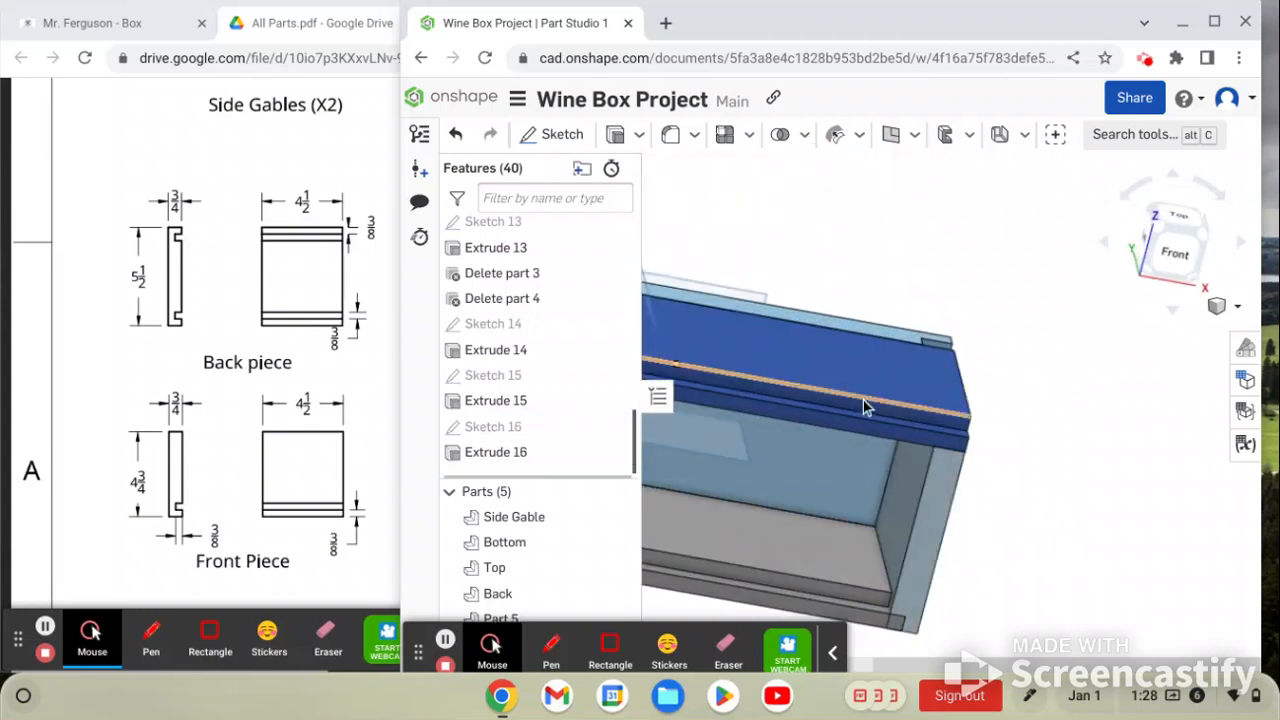
# Rename the newly extruded Part 5 as Front
pyautogui.moveTo(976, 413); pyautogui.dragTo(865, 410, button='right')
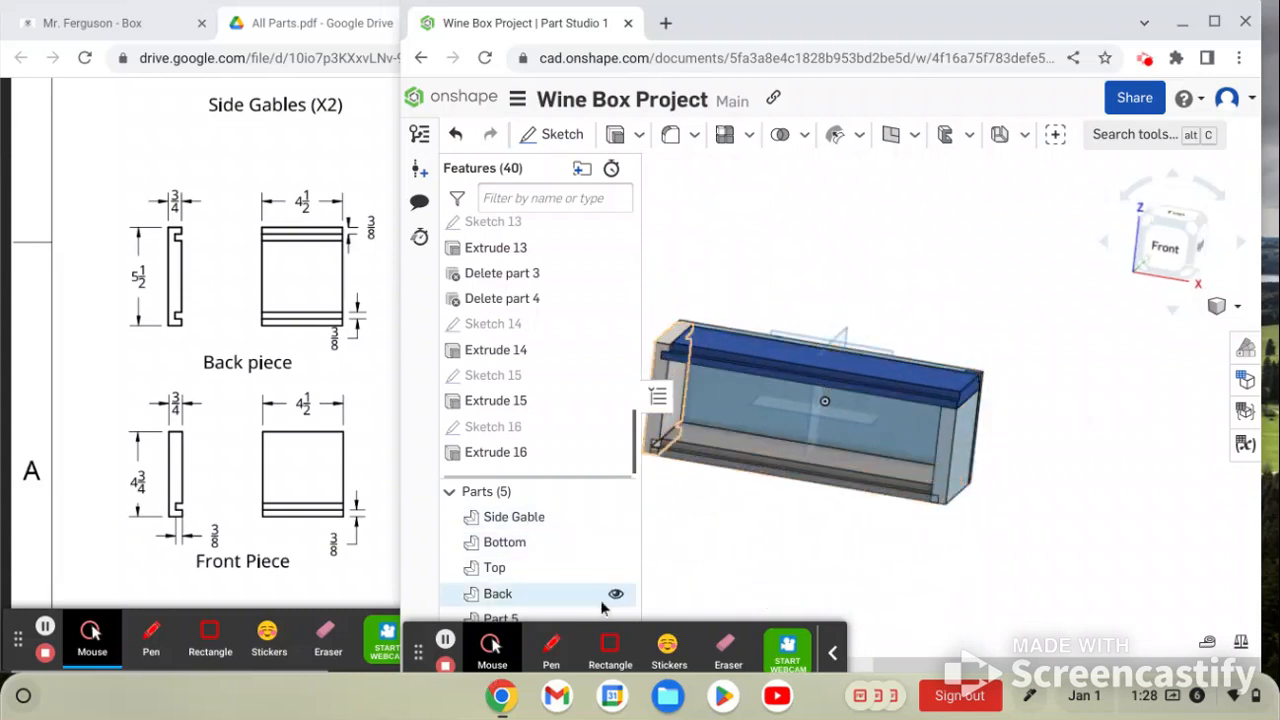
pyautogui.click(832, 653)
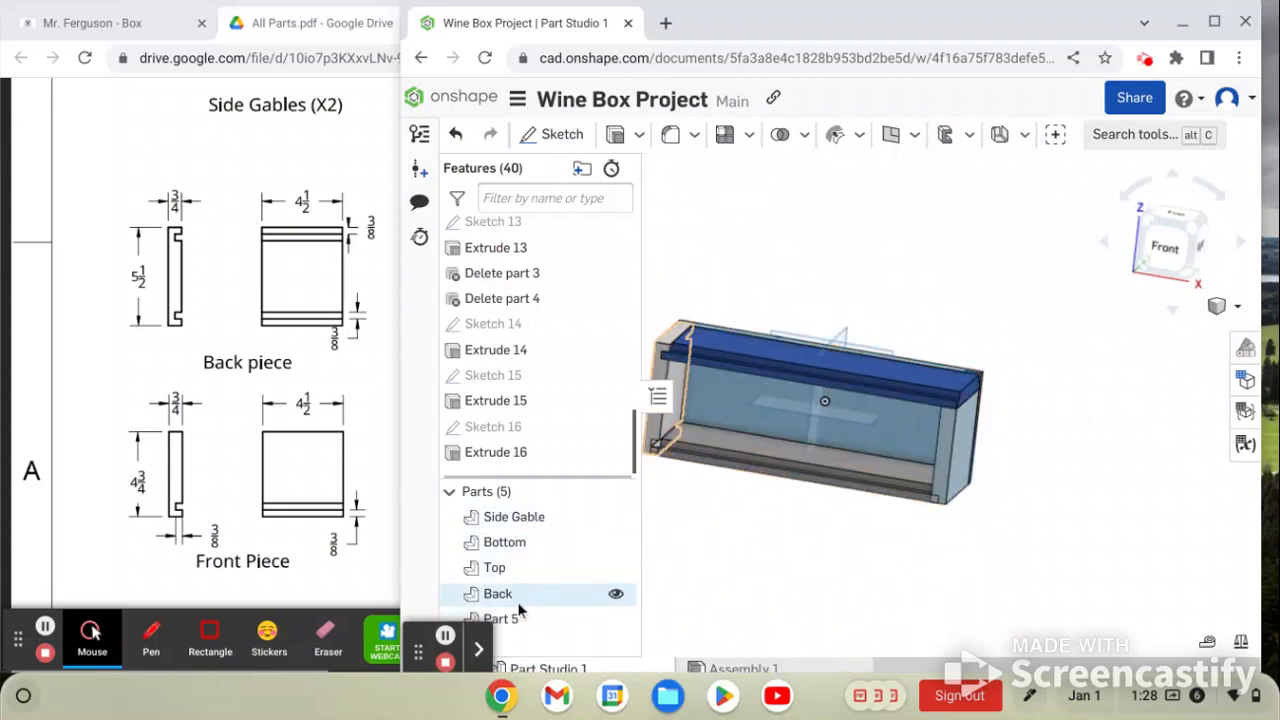
pyautogui.rightClick(577, 620)
pyautogui.click(628, 298)
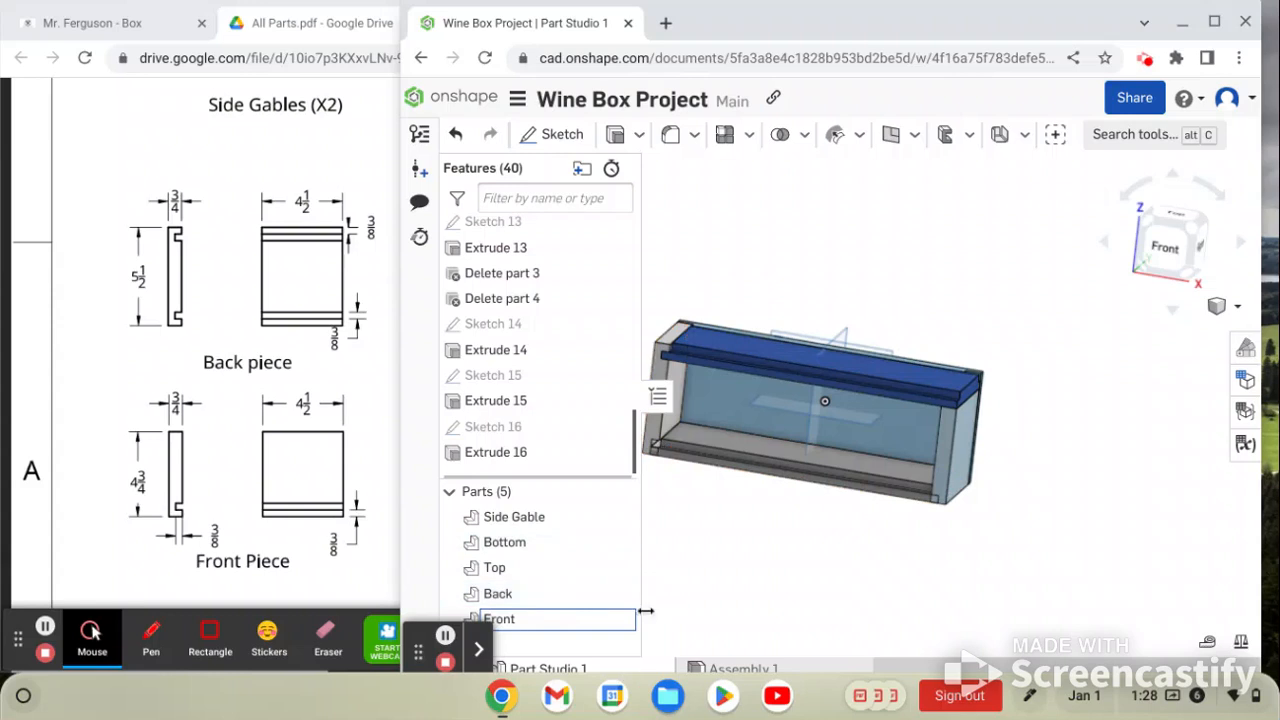
pyautogui.press('Return')
# Hide the Side Gable, Bottom, Top and Back parts to isolate the Front part
pyautogui.moveTo(822, 538); pyautogui.dragTo(879, 483, button='right')
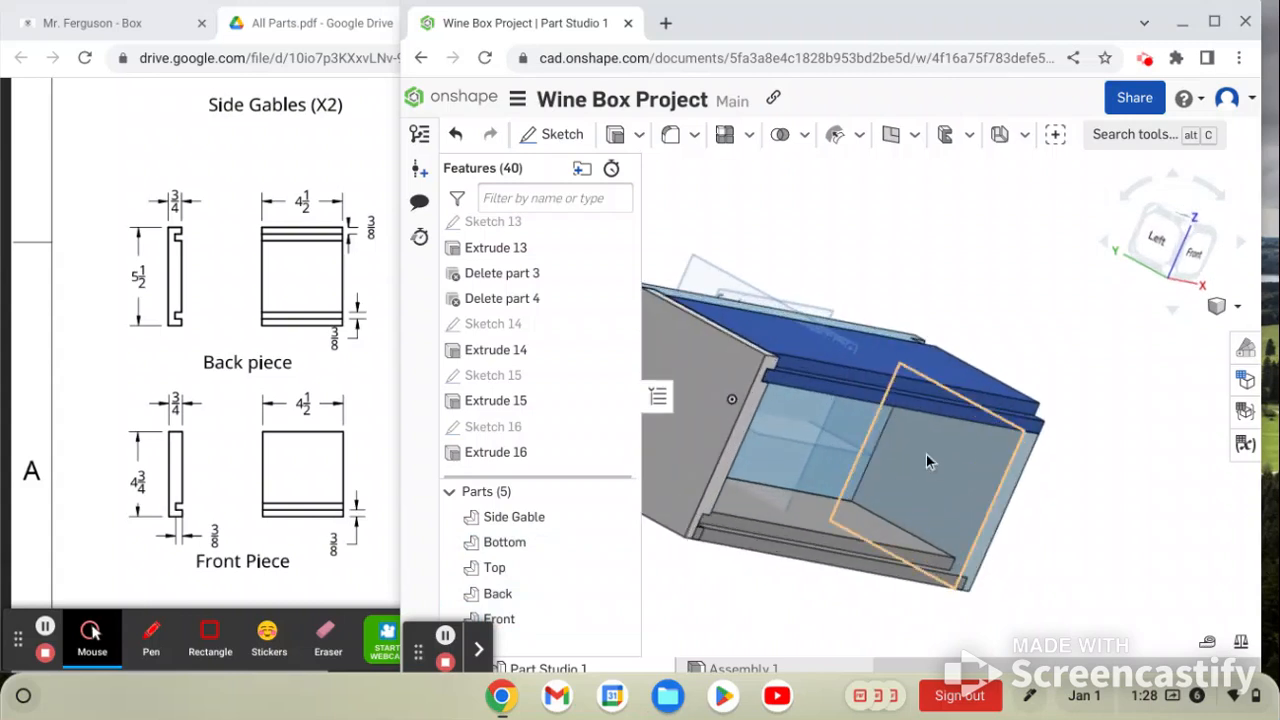
pyautogui.click(615, 517)
pyautogui.click(617, 543)
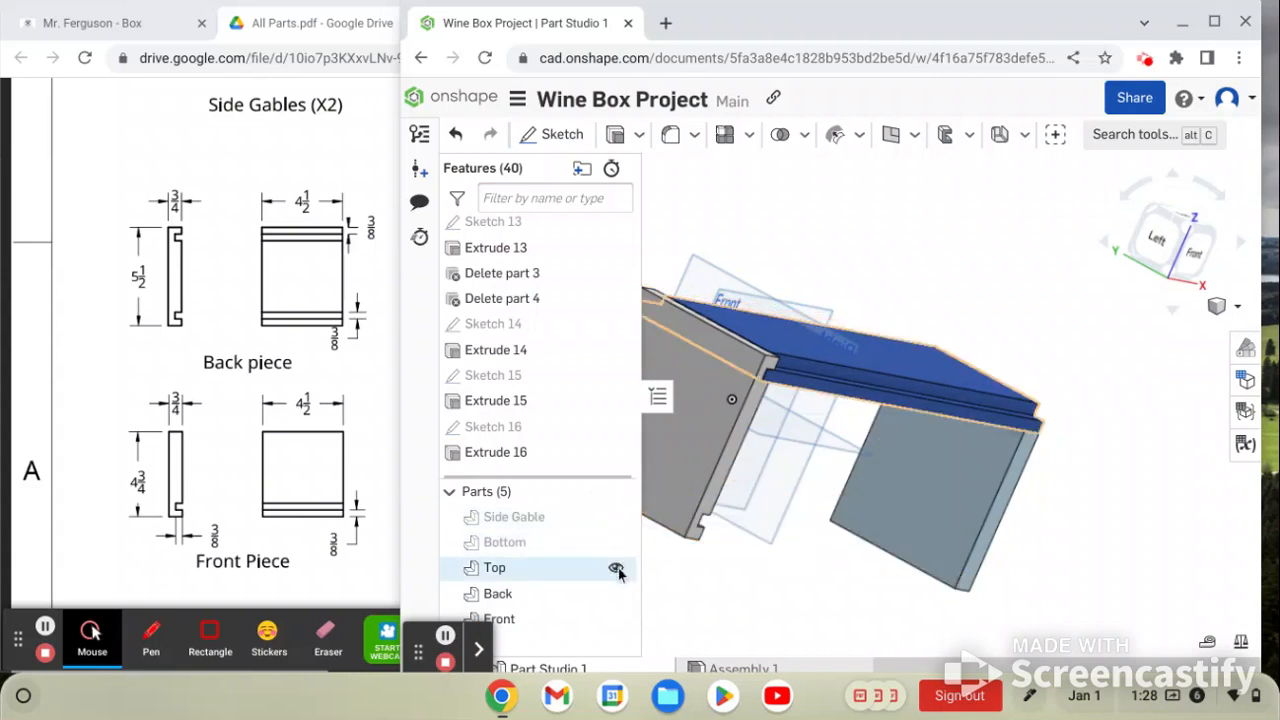
pyautogui.click(617, 569)
pyautogui.click(616, 594)
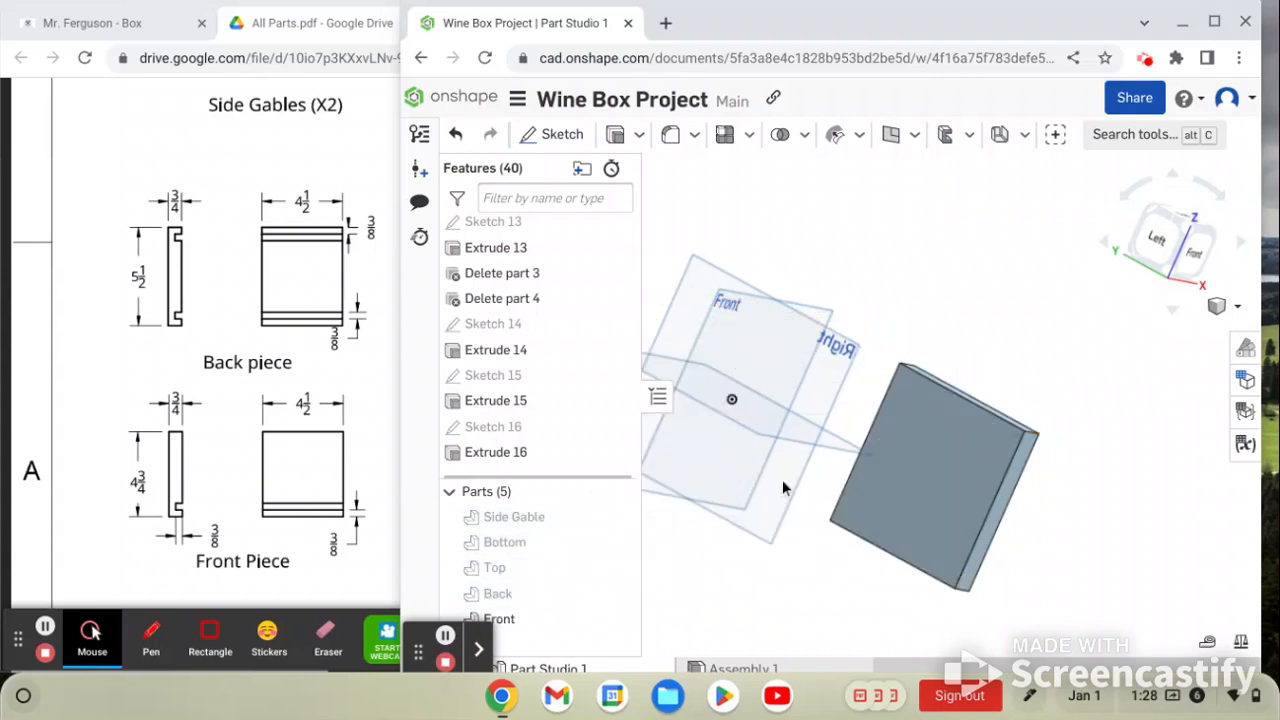
# Start a new sketch on the Front part's large inner face
pyautogui.click(963, 478)
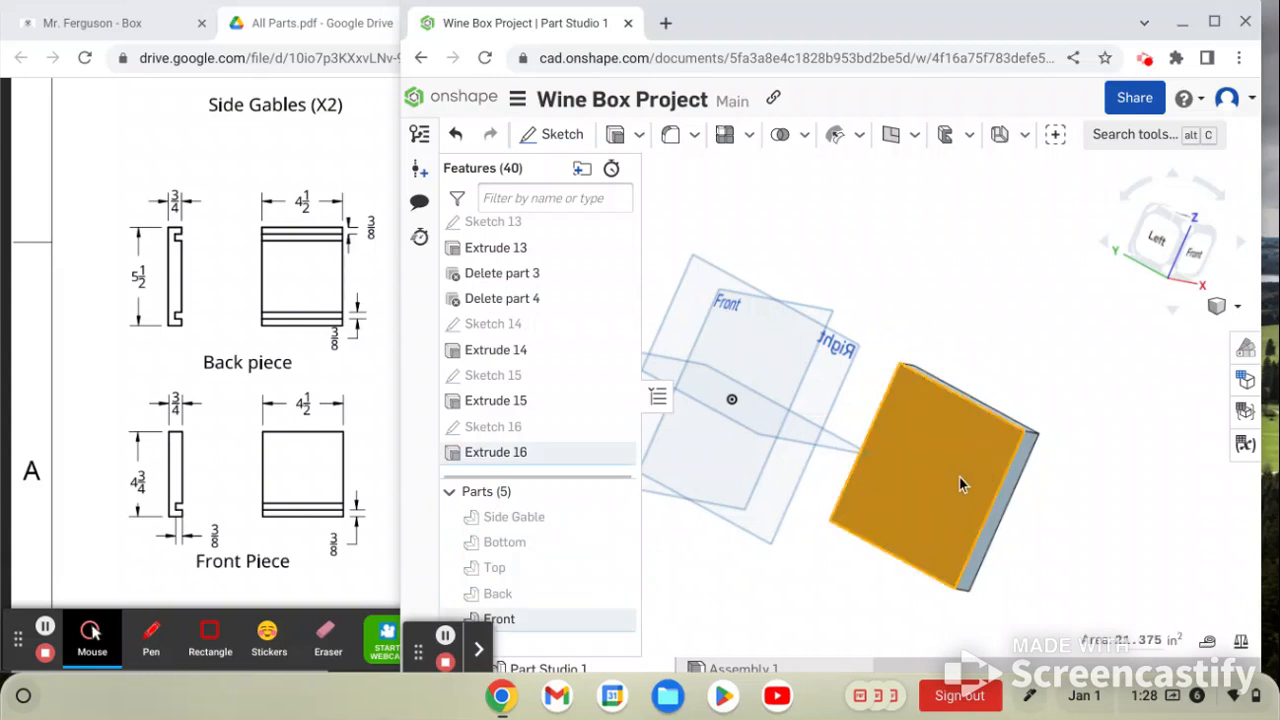
pyautogui.click(560, 134)
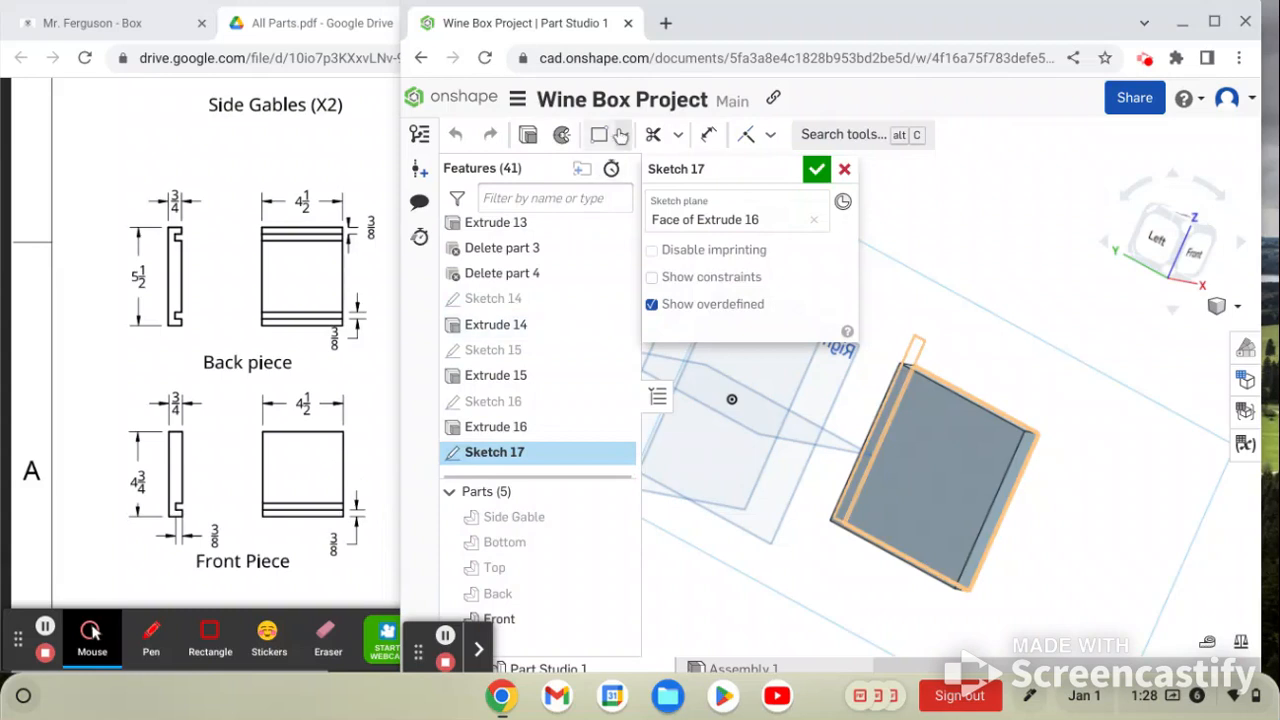
pyautogui.click(1093, 343)
pyautogui.click(1157, 236)
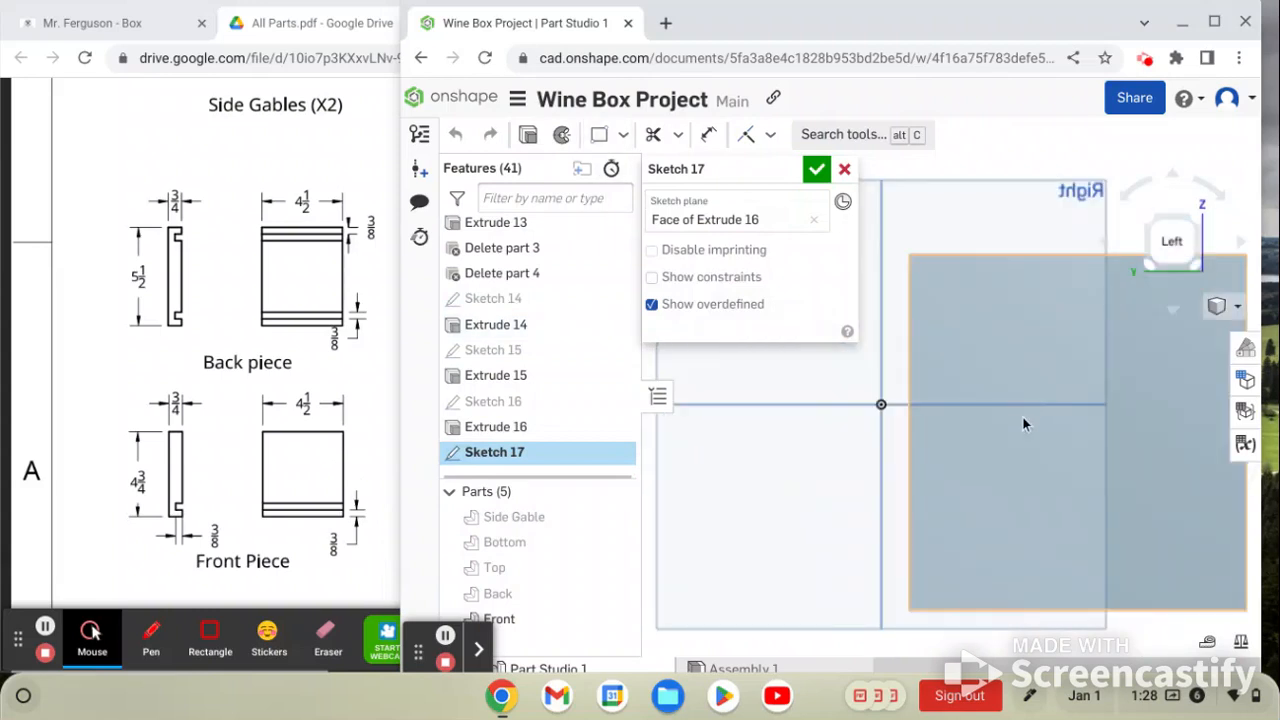
pyautogui.scroll(-3, 904, 476)
pyautogui.scroll(2, 1003, 487)
pyautogui.moveTo(1000, 491); pyautogui.dragTo(951, 453, button='right')
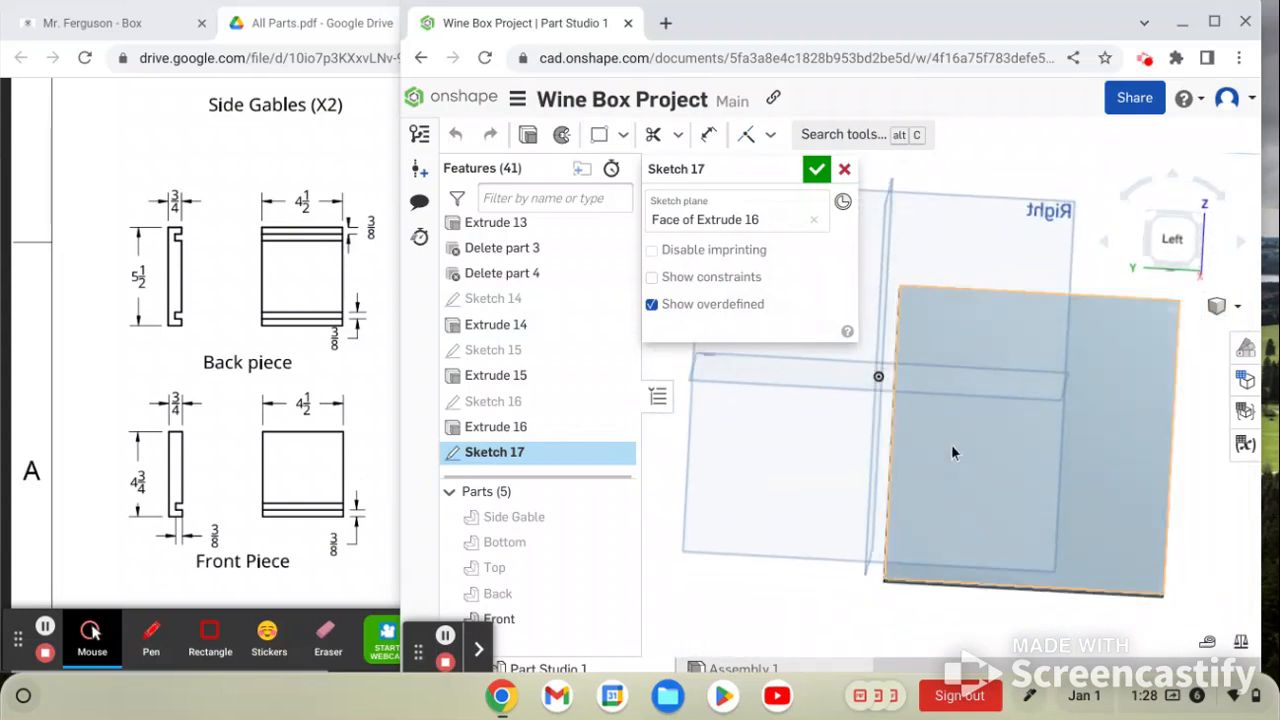
# Draw a full-width rectangle along the bottom edge of the Front part's inner face and set its height to 3/8 in
pyautogui.click(598, 134)
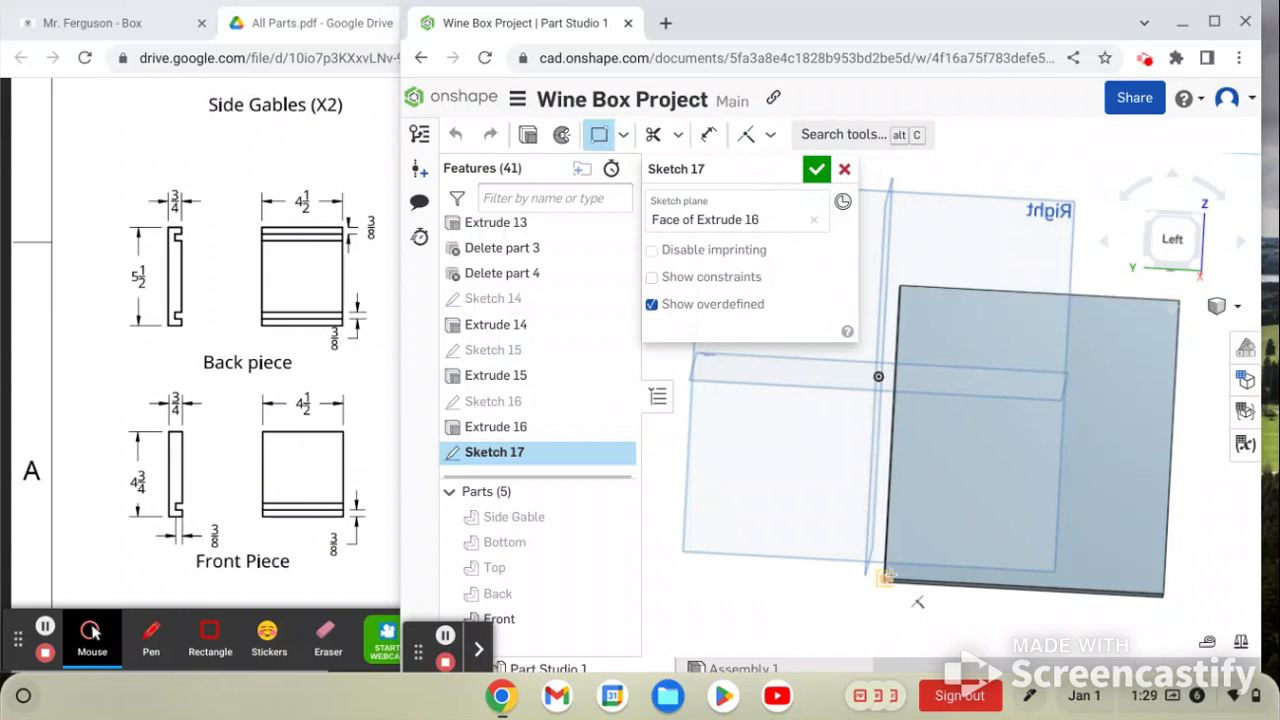
pyautogui.click(886, 577)
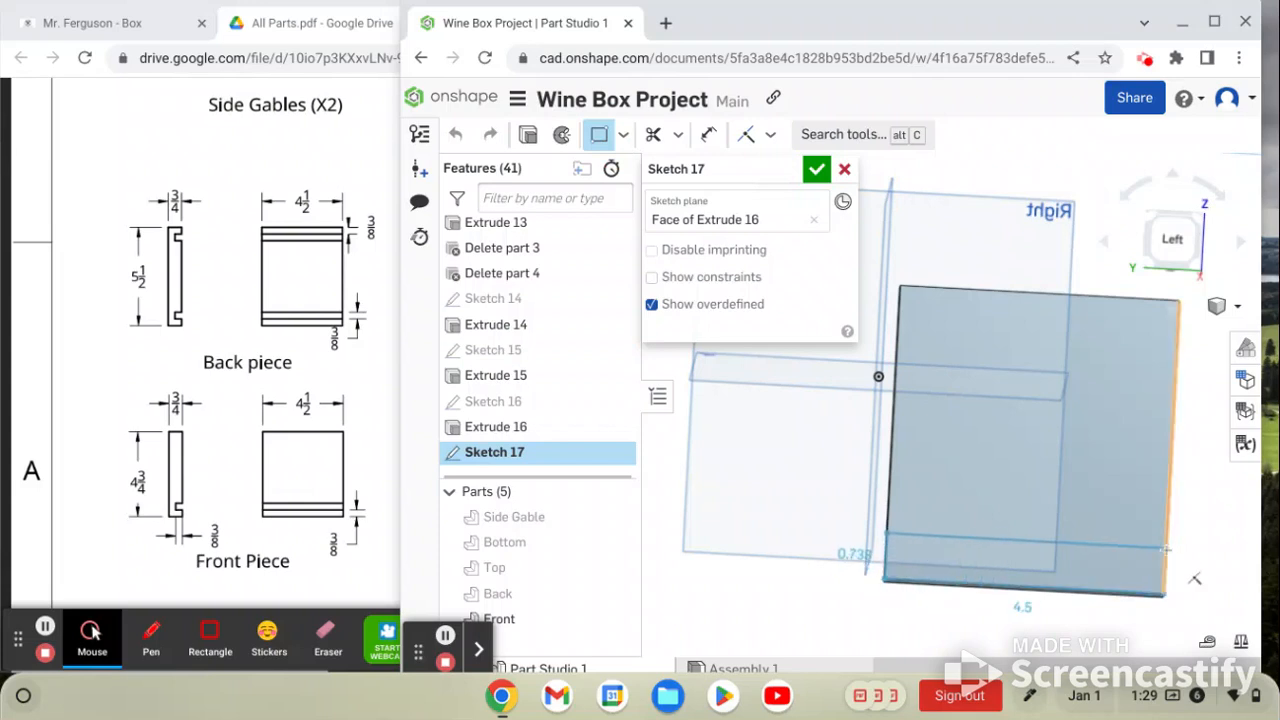
pyautogui.click(1165, 548)
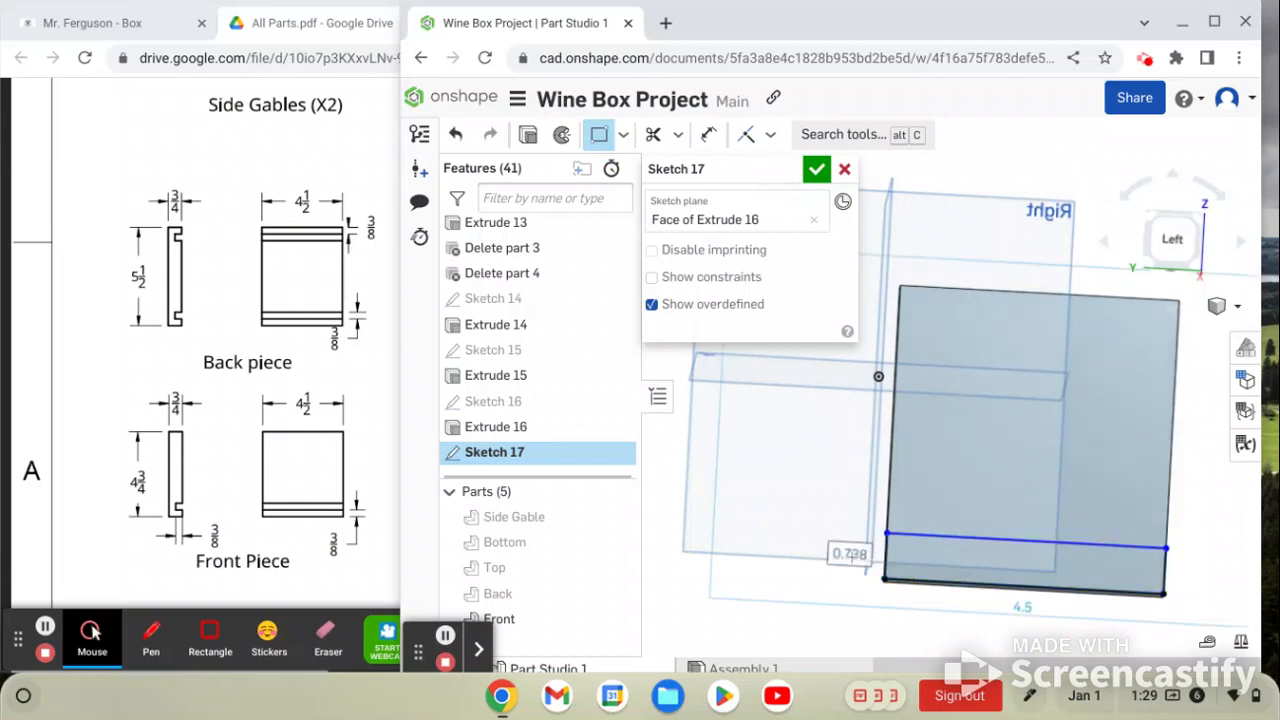
pyautogui.doubleClick(850, 555)
pyautogui.write('3/8')
pyautogui.press('Return')
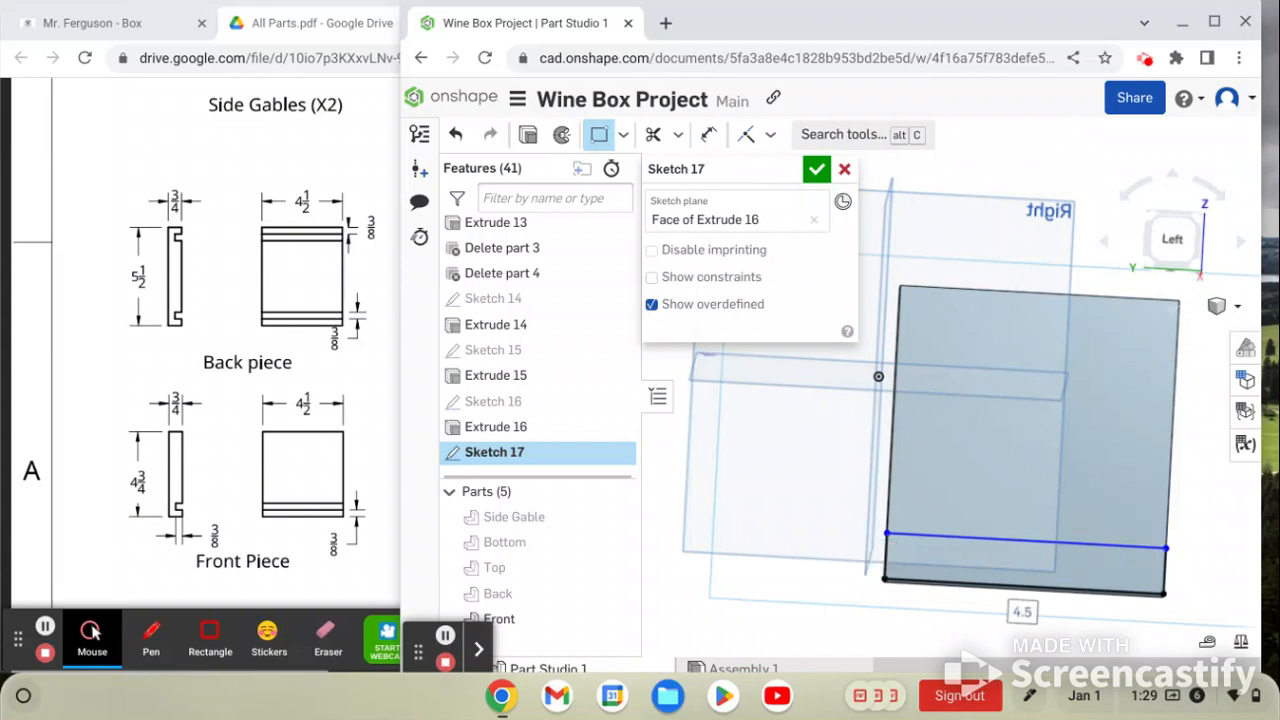
# Add a second full-width rectangle directly above the bottom strip, set its height to 3/8 in, and finish the sketch
pyautogui.click(888, 555)
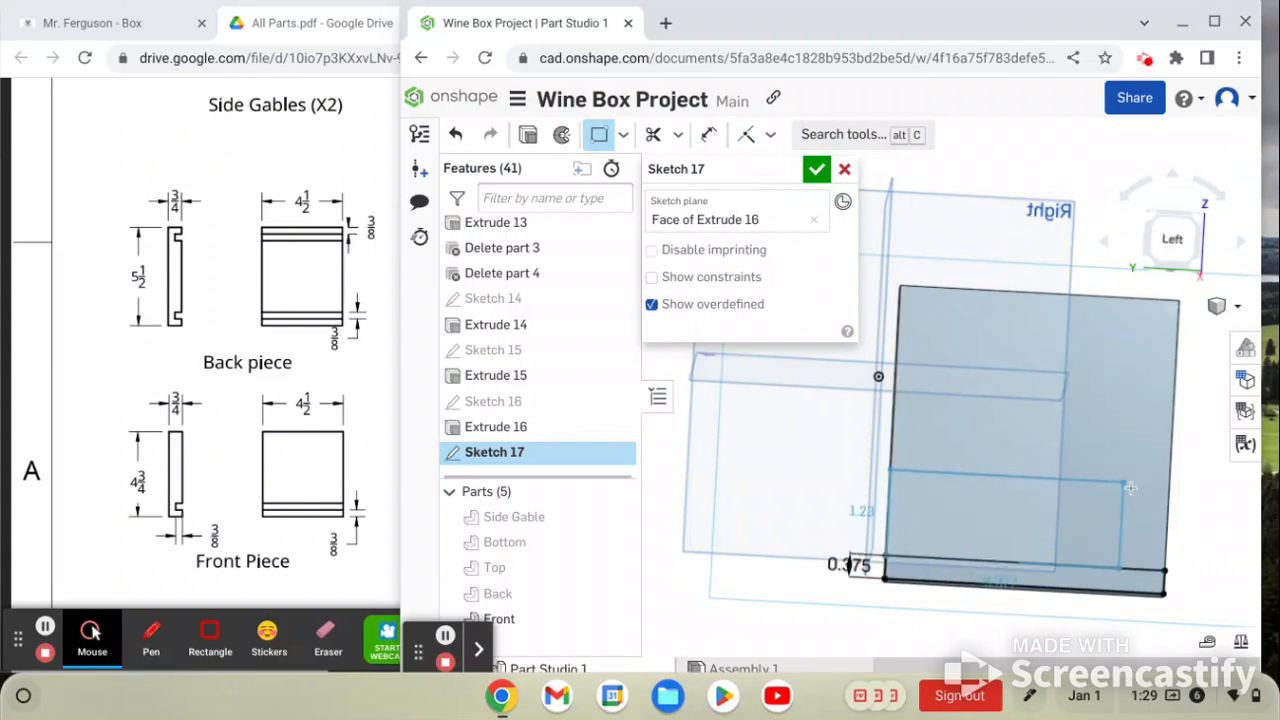
pyautogui.click(1167, 517)
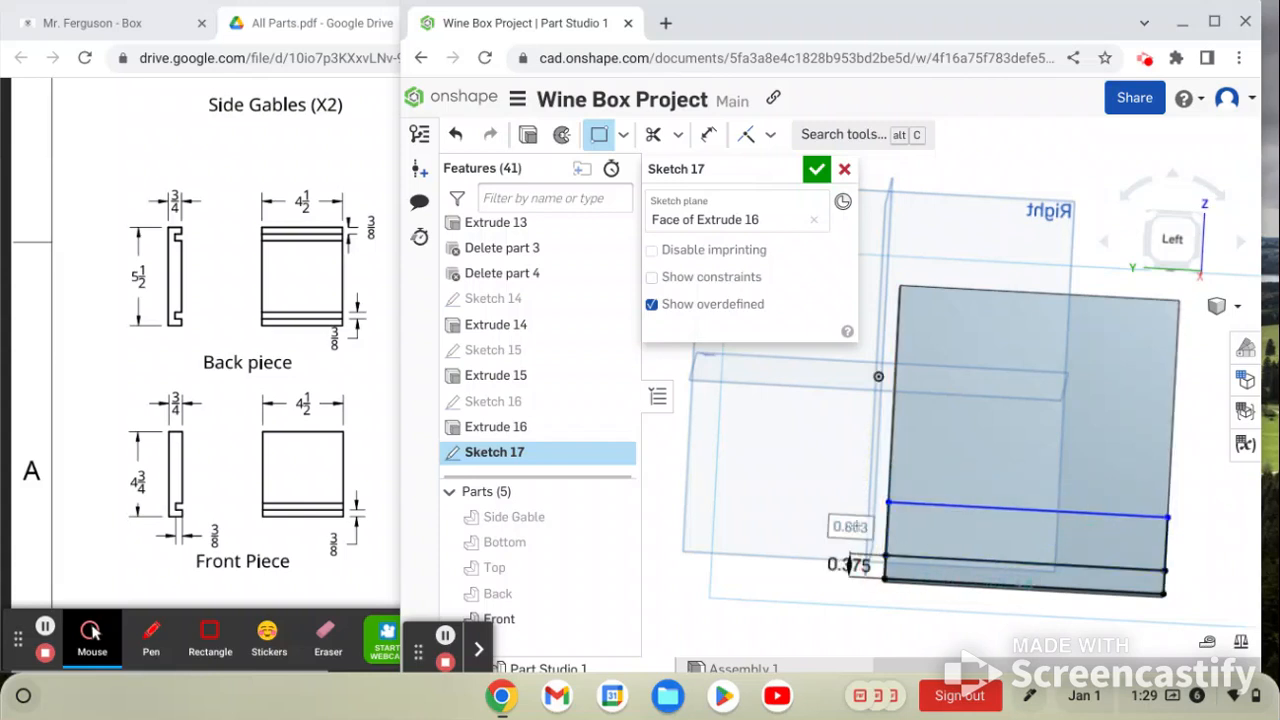
pyautogui.doubleClick(851, 562)
pyautogui.write('3/8')
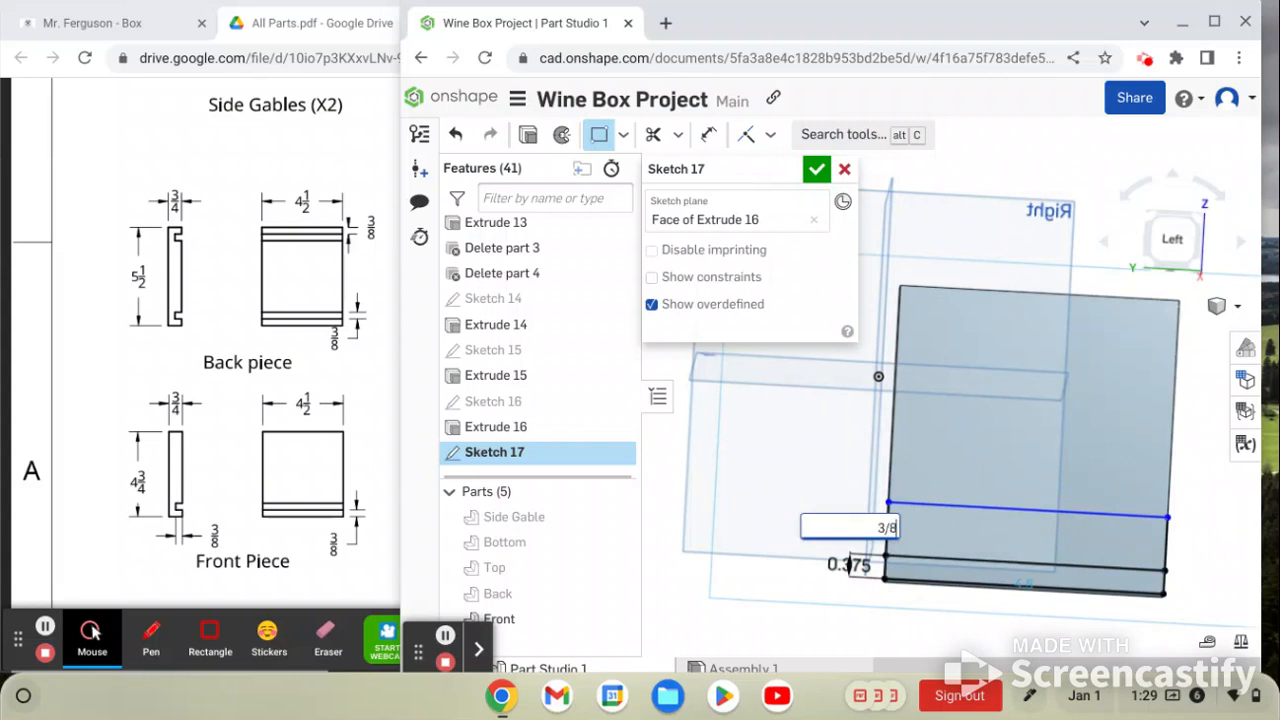
pyautogui.press('Return')
pyautogui.moveTo(1010, 450)
pyautogui.mouseDown(button='right')
pyautogui.moveTo(985, 482)
pyautogui.moveTo(986, 446)
pyautogui.mouseUp(button='right')
pyautogui.click(817, 170)
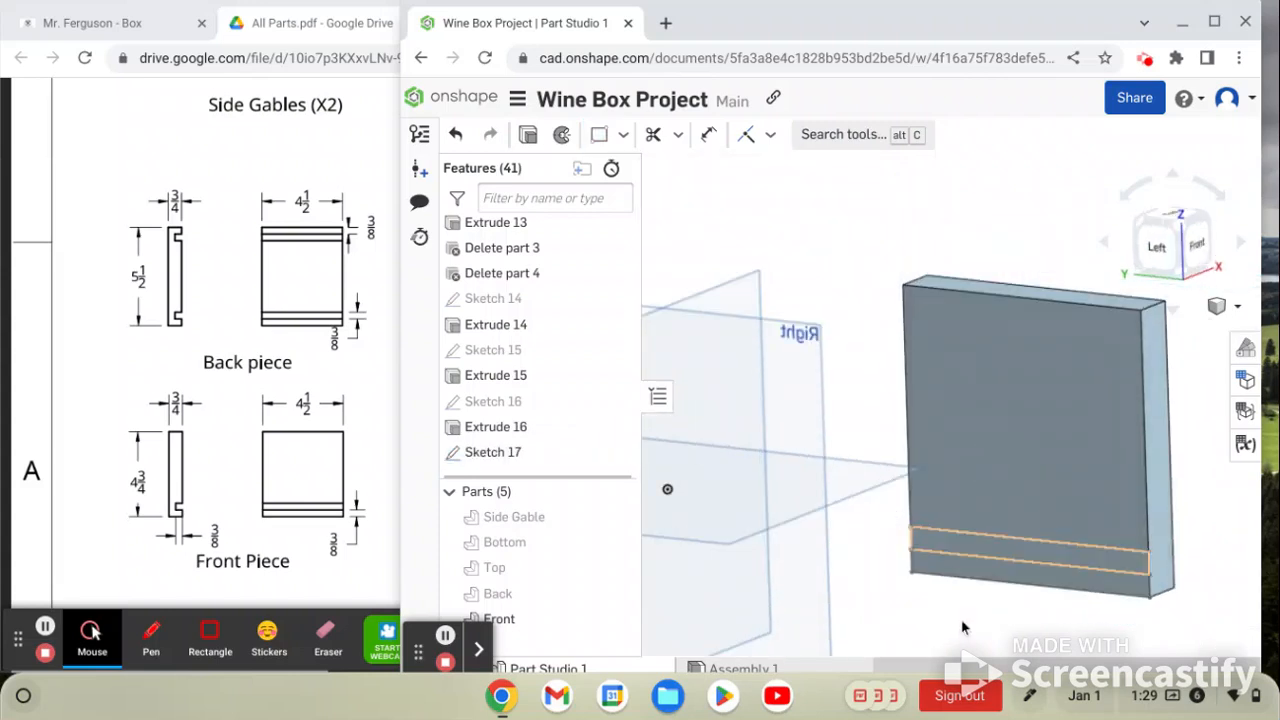
pyautogui.moveTo(1023, 491)
pyautogui.mouseDown(button='right')
pyautogui.moveTo(1034, 489)
pyautogui.moveTo(1023, 480)
pyautogui.mouseUp(button='right')
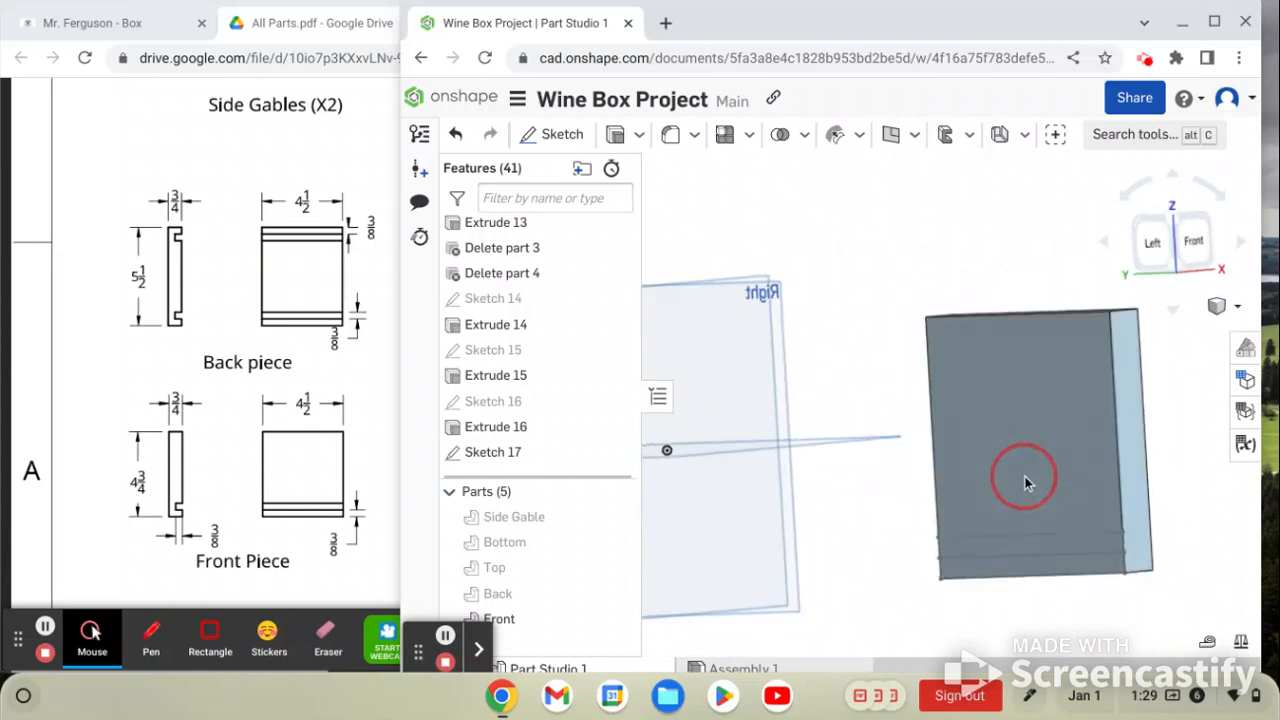
# Extrude the upper 3/8 in strip on the Front part's inner face as a 3/8 in deep removal to cut the groove
pyautogui.click(1028, 549)
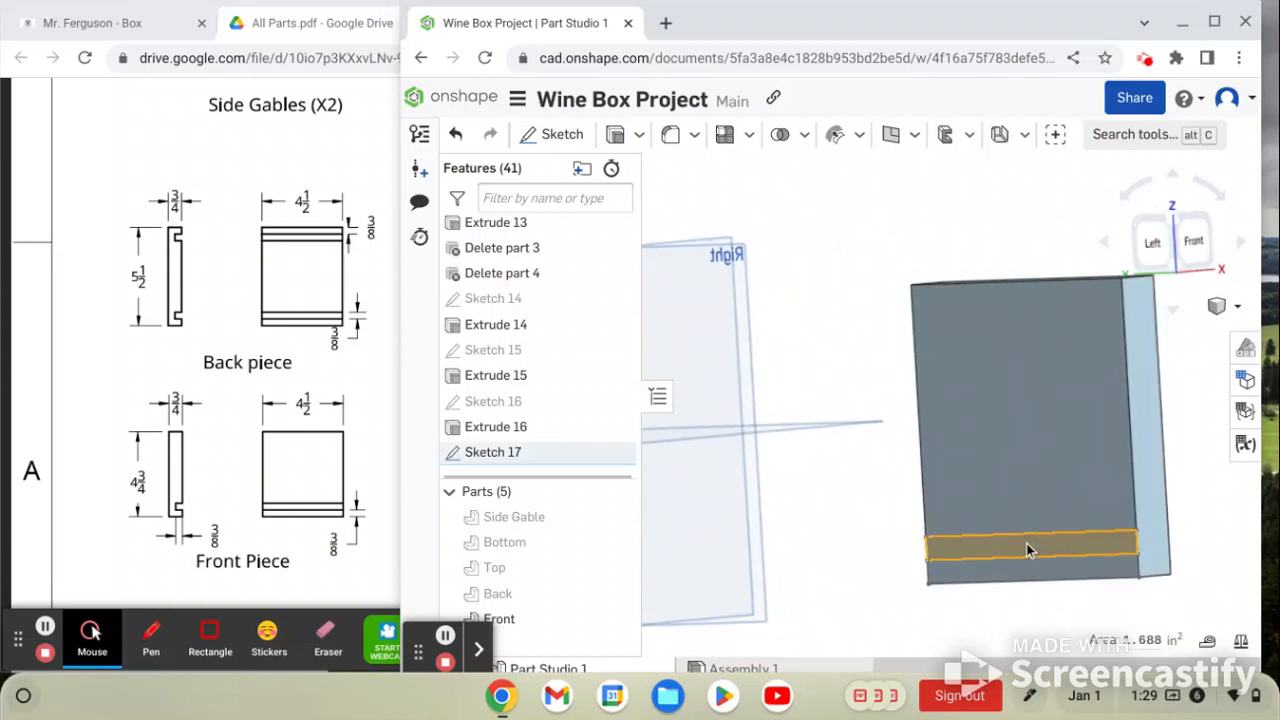
pyautogui.click(631, 136)
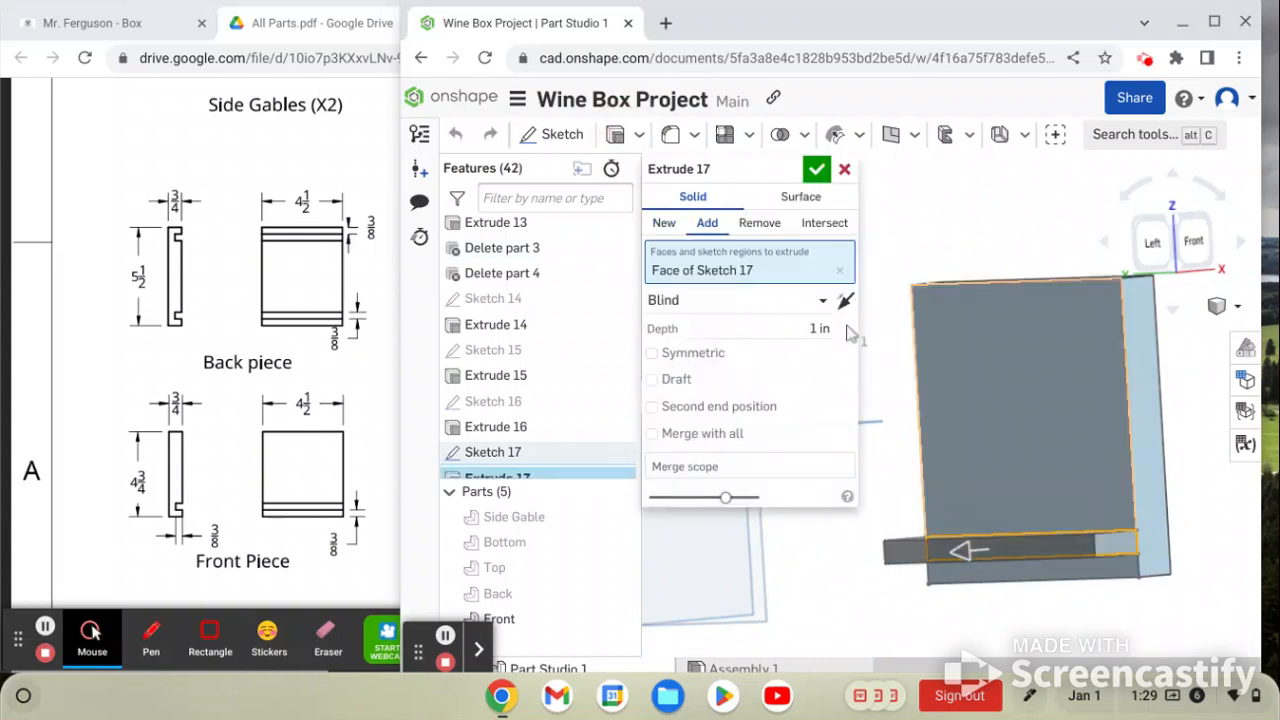
pyautogui.moveTo(969, 457); pyautogui.dragTo(976, 472, button='right')
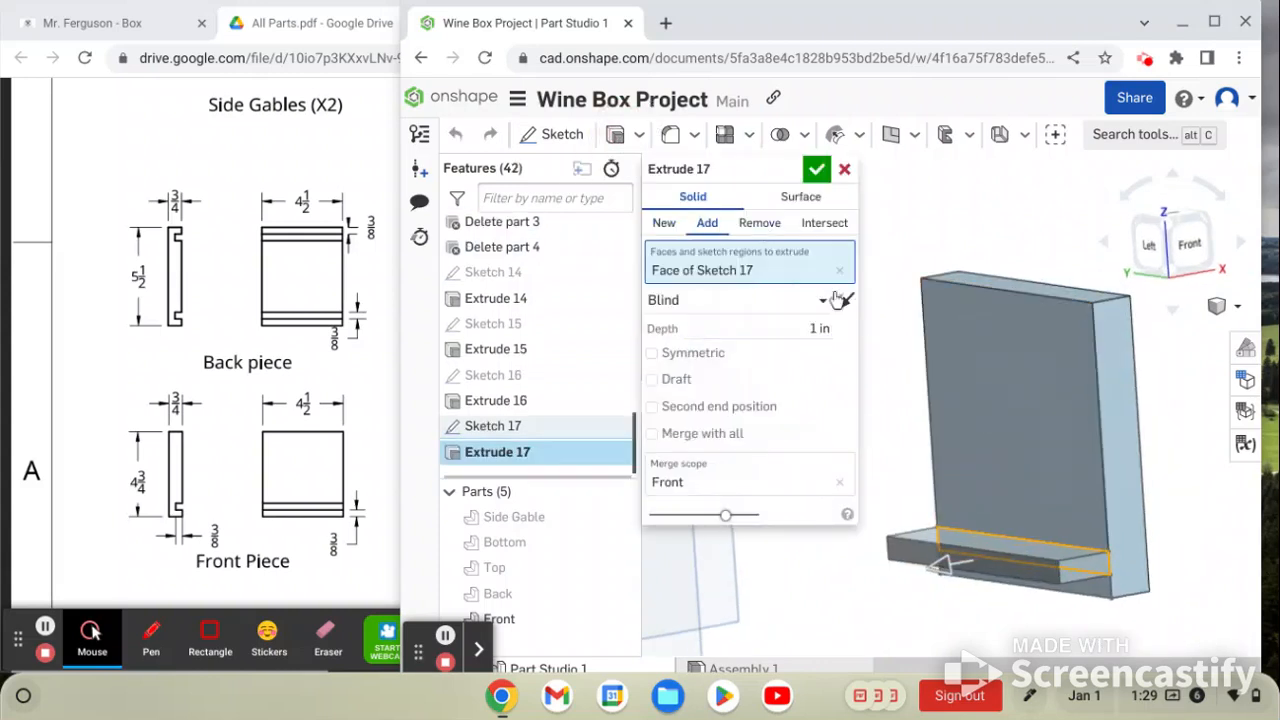
pyautogui.click(759, 223)
pyautogui.click(818, 328)
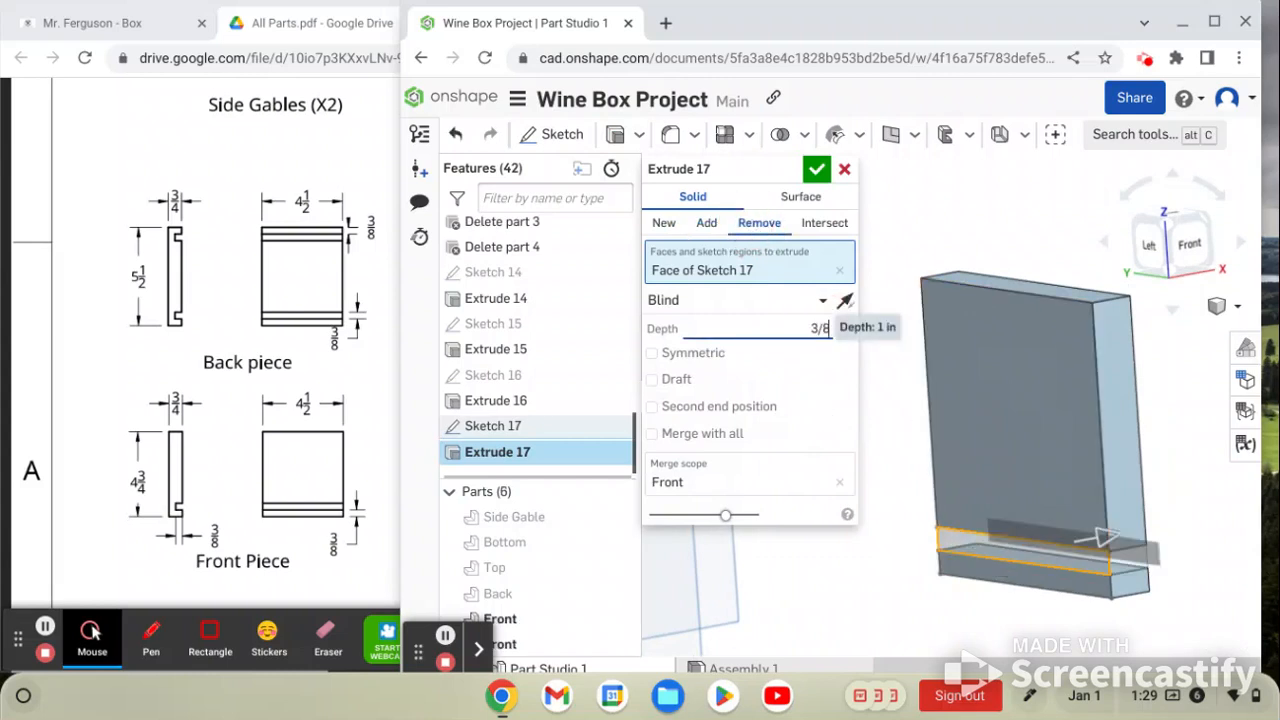
pyautogui.write('3/8')
pyautogui.press('Return')
pyautogui.moveTo(934, 355); pyautogui.dragTo(919, 364, button='right')
pyautogui.click(1177, 243)
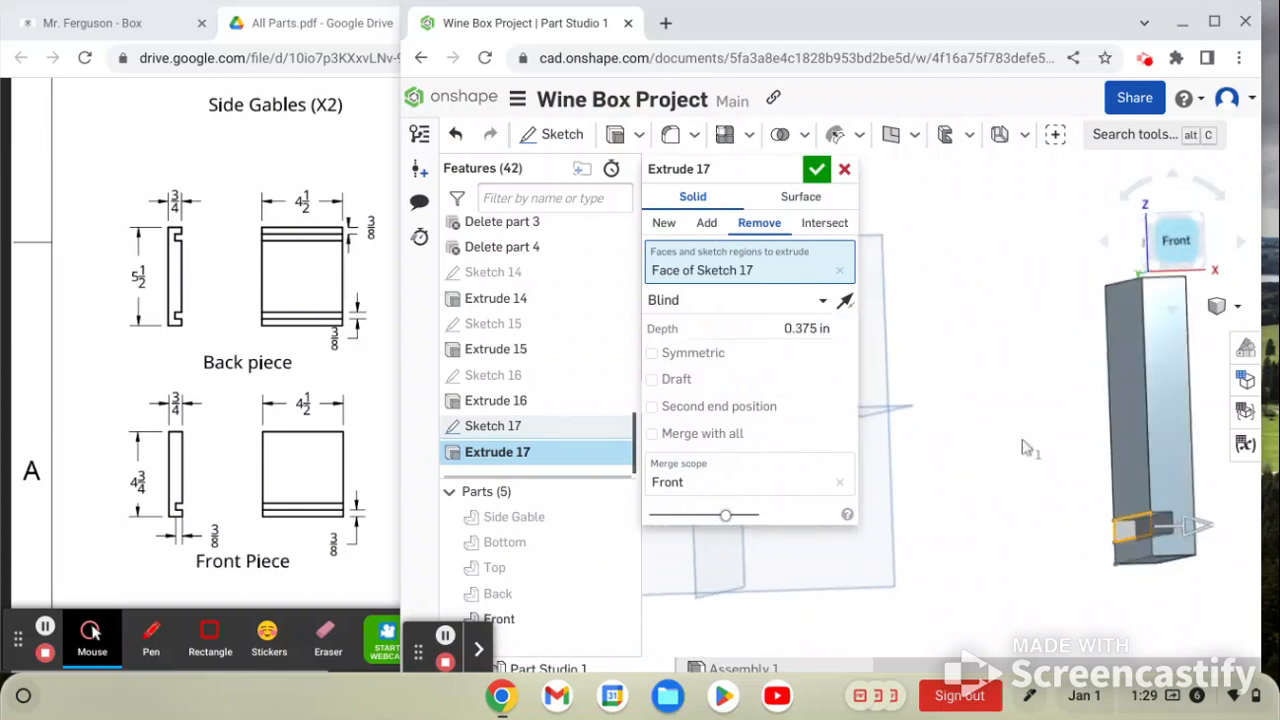
pyautogui.scroll(-2, 1154, 520)
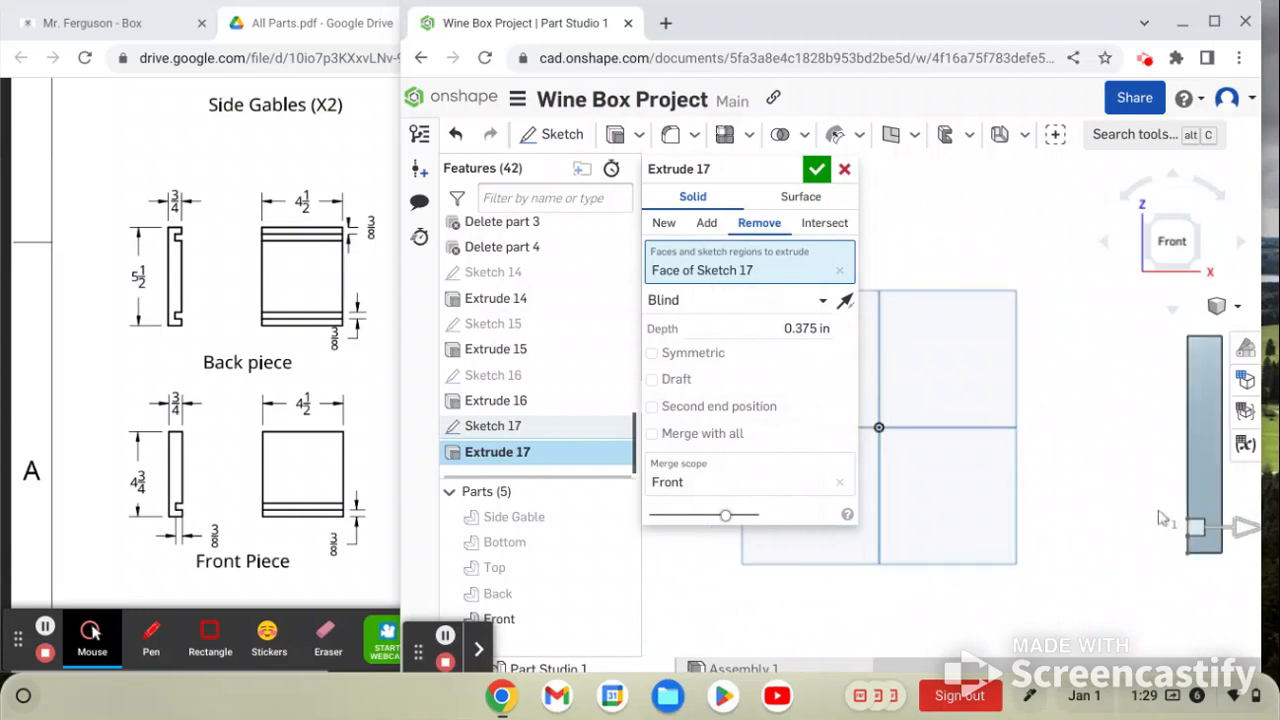
pyautogui.scroll(2, 1160, 517)
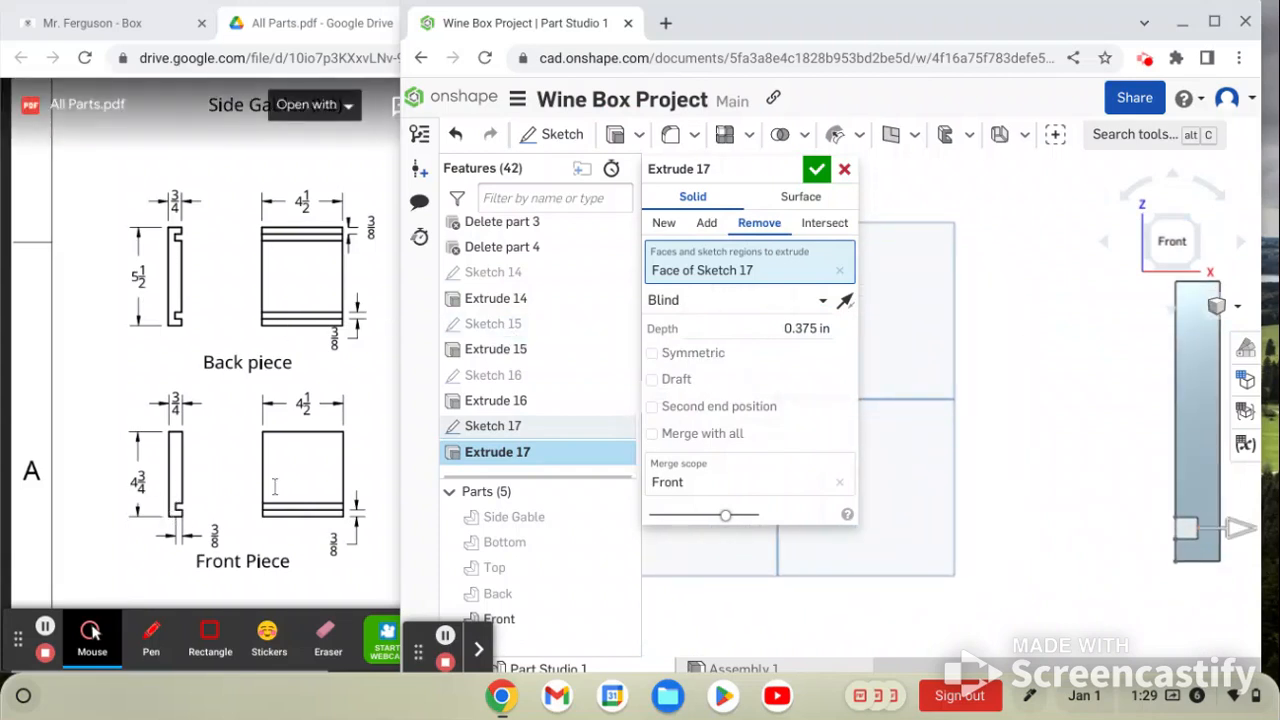
pyautogui.moveTo(1024, 410); pyautogui.dragTo(1080, 390, button='right')
pyautogui.click(817, 169)
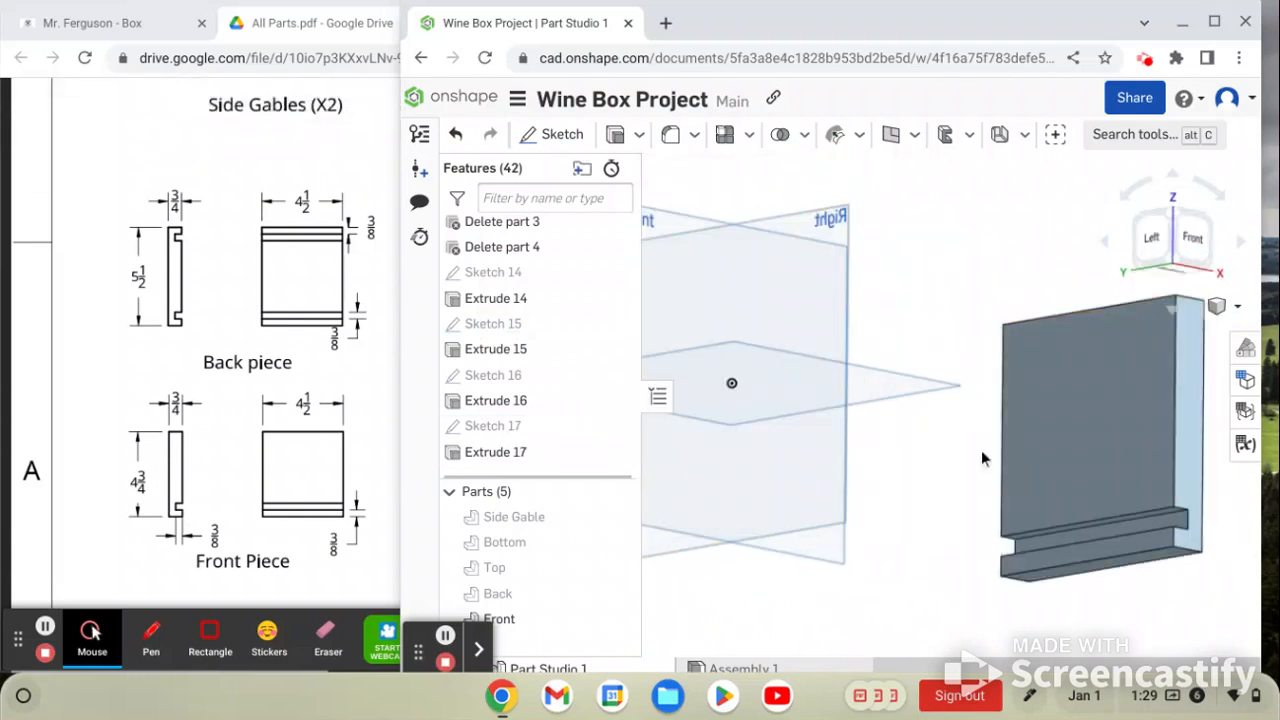
# Show the hidden Back, Top, Bottom and Side Gable parts again and inspect the assembled box from several angles
pyautogui.moveTo(981, 450); pyautogui.dragTo(1002, 426, button='right')
pyautogui.scroll(-2, 1002, 426)
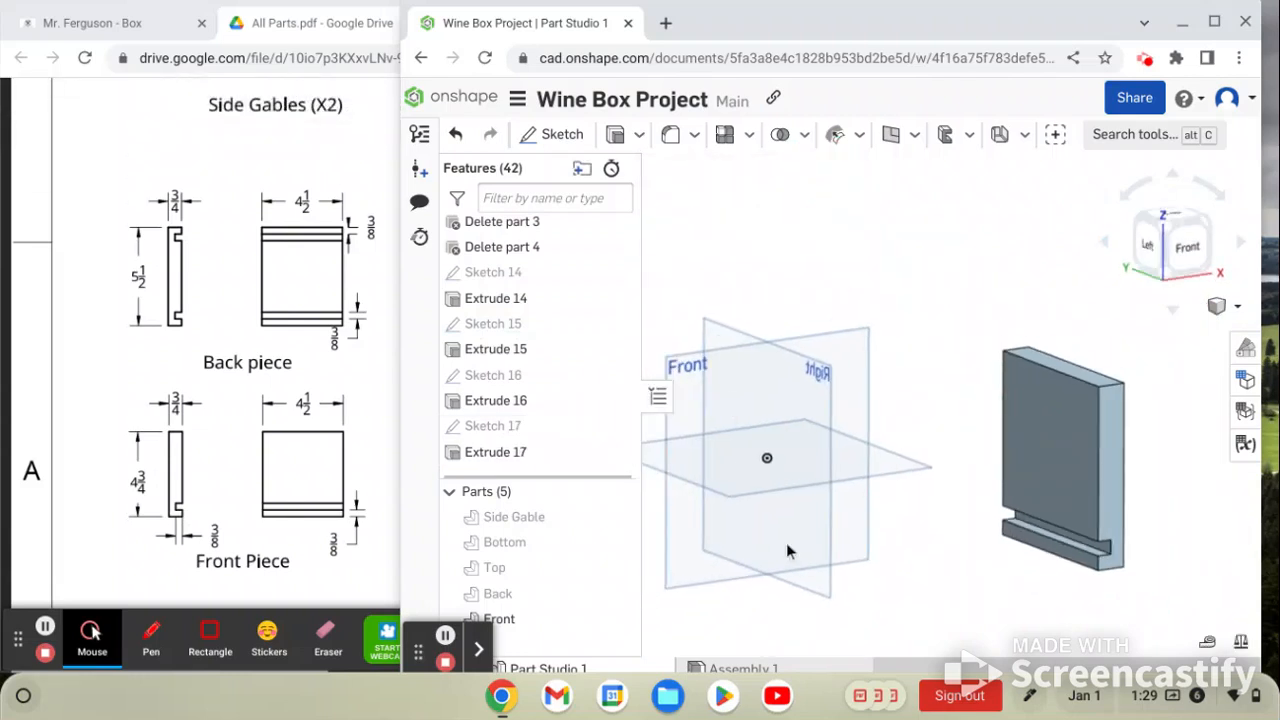
pyautogui.click(614, 593)
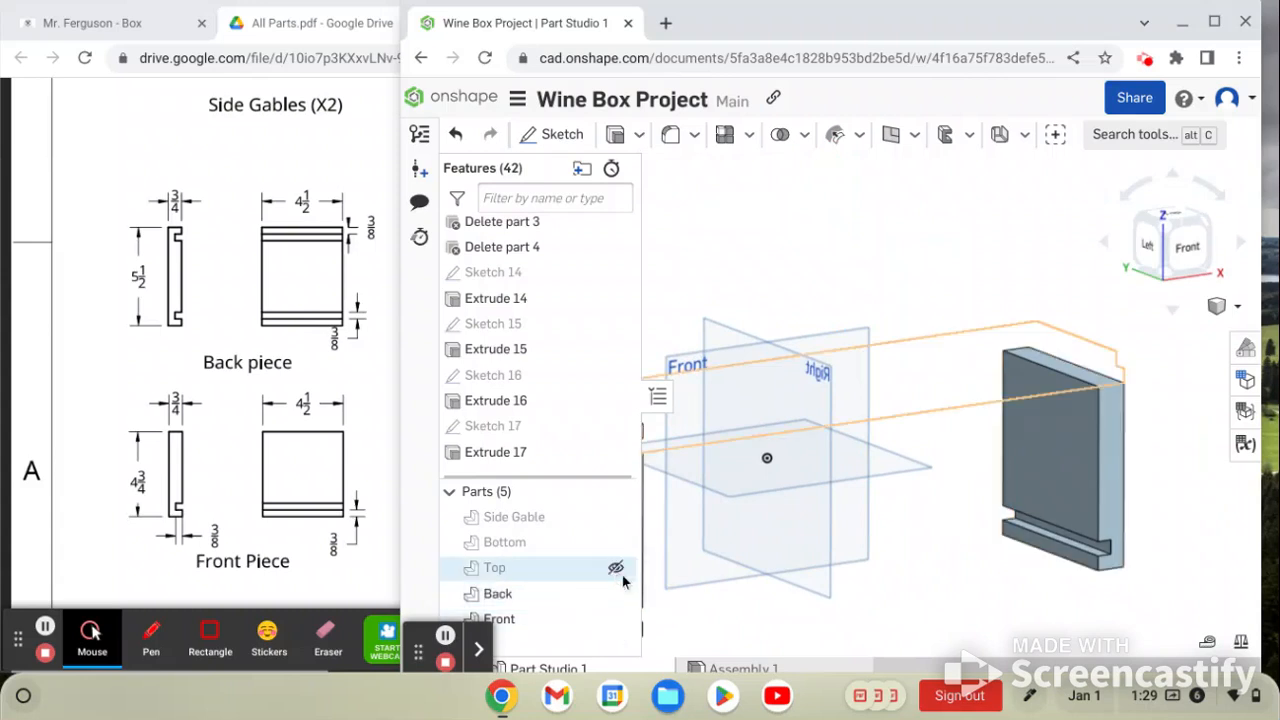
pyautogui.click(616, 567)
pyautogui.click(616, 542)
pyautogui.click(616, 517)
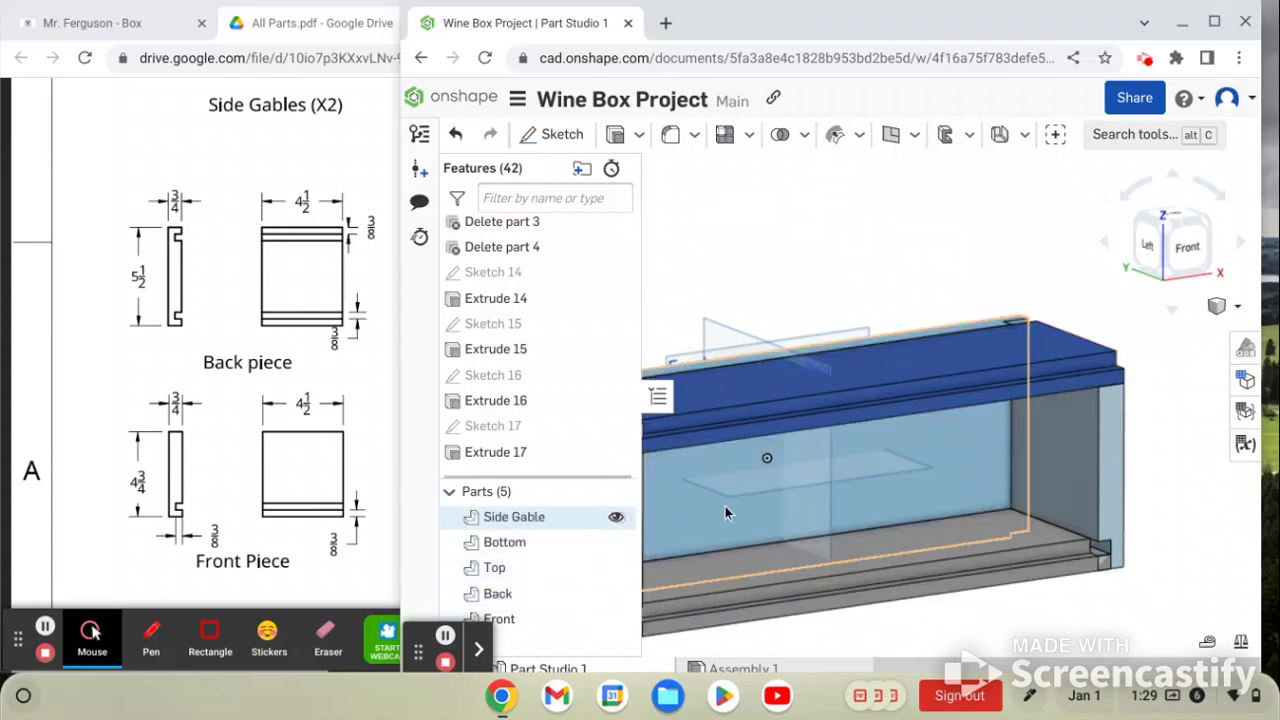
pyautogui.scroll(-3, 981, 434)
pyautogui.moveTo(1014, 421); pyautogui.dragTo(991, 434, button='right')
pyautogui.scroll(1, 914, 454)
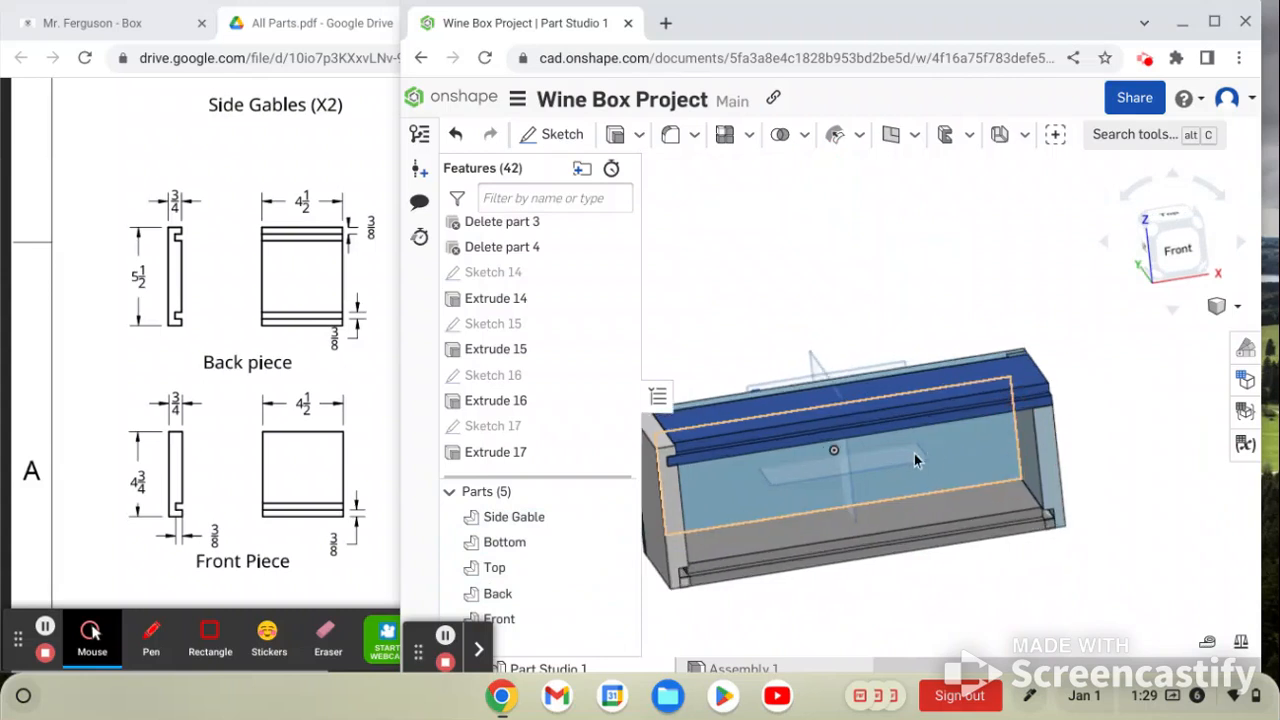
pyautogui.scroll(-1, 914, 454)
pyautogui.scroll(4, 810, 470)
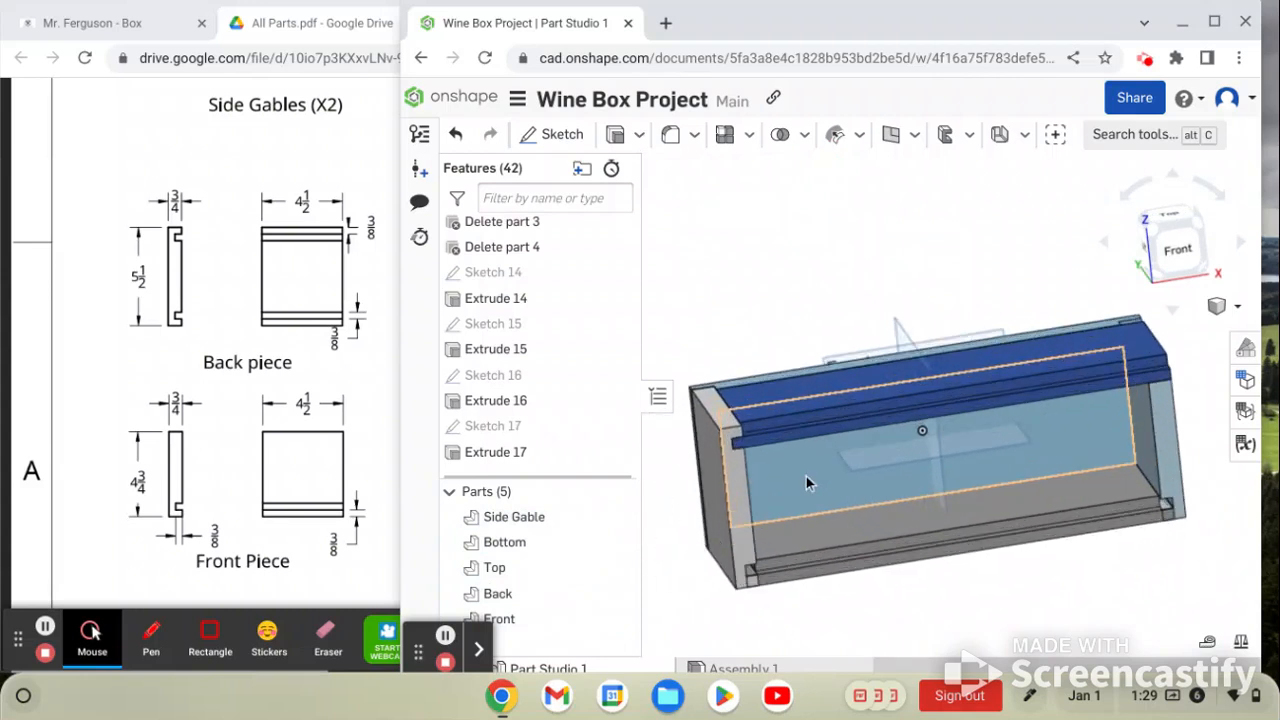
pyautogui.moveTo(806, 476); pyautogui.dragTo(796, 373, button='right')
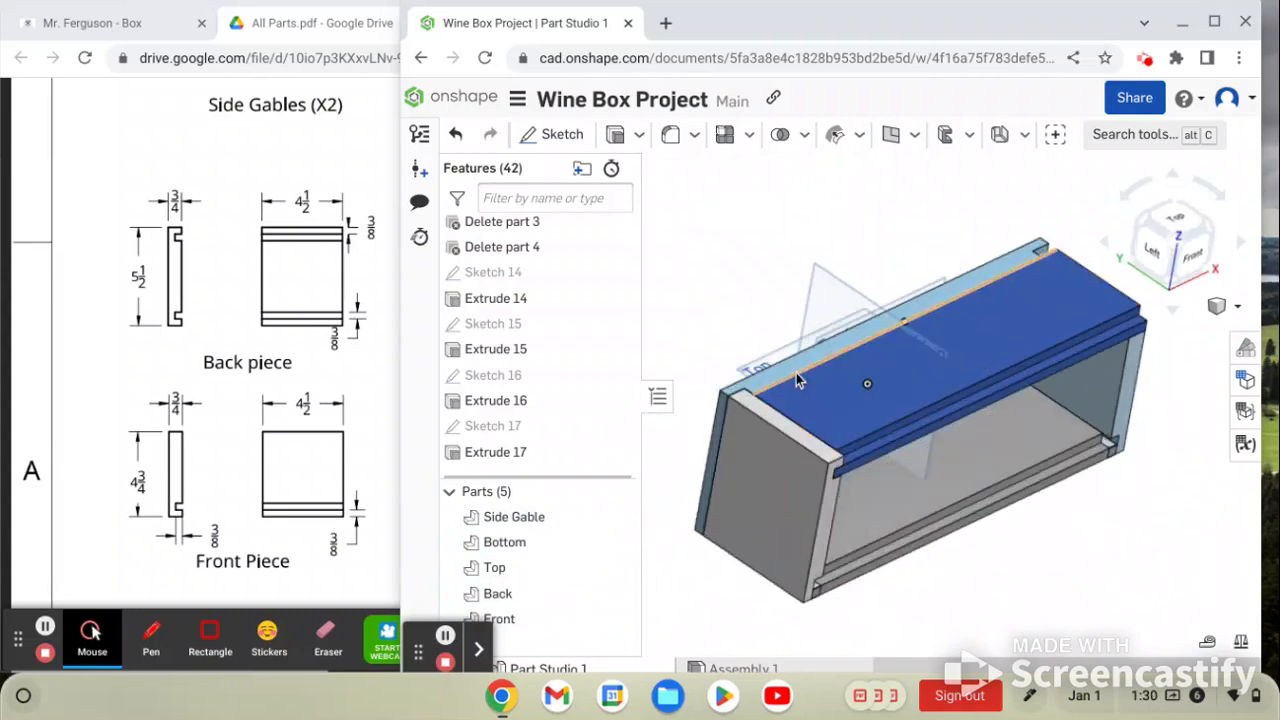